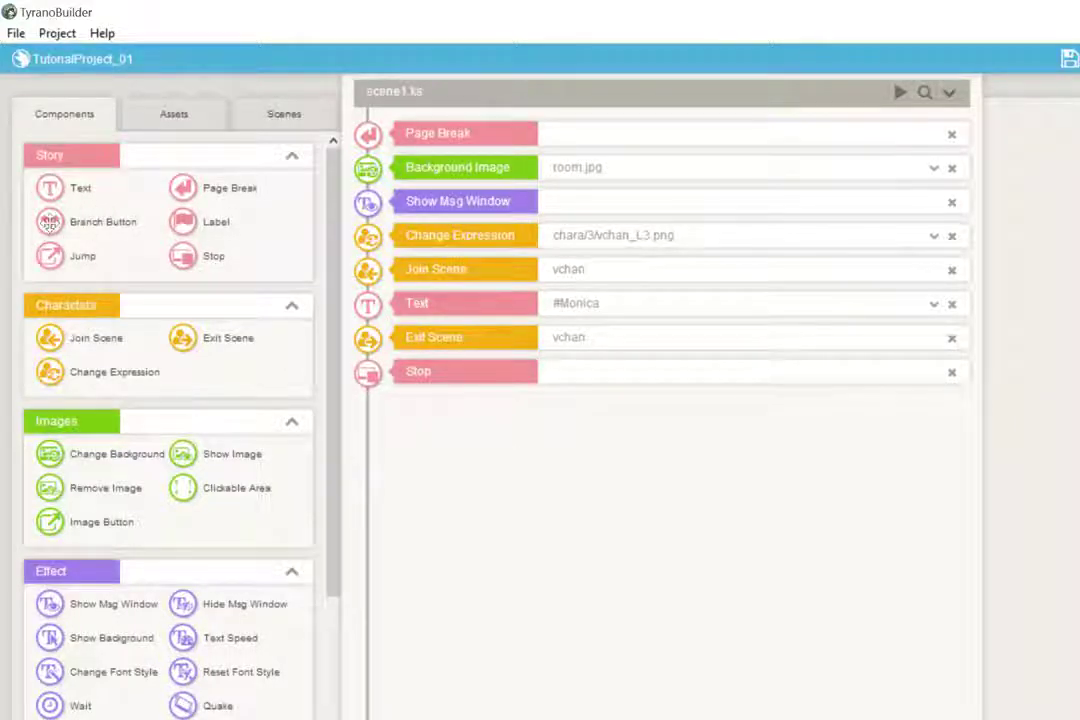
Preview the scene through Monica's 'Hello!' line, then close the preview window
click(899, 92)
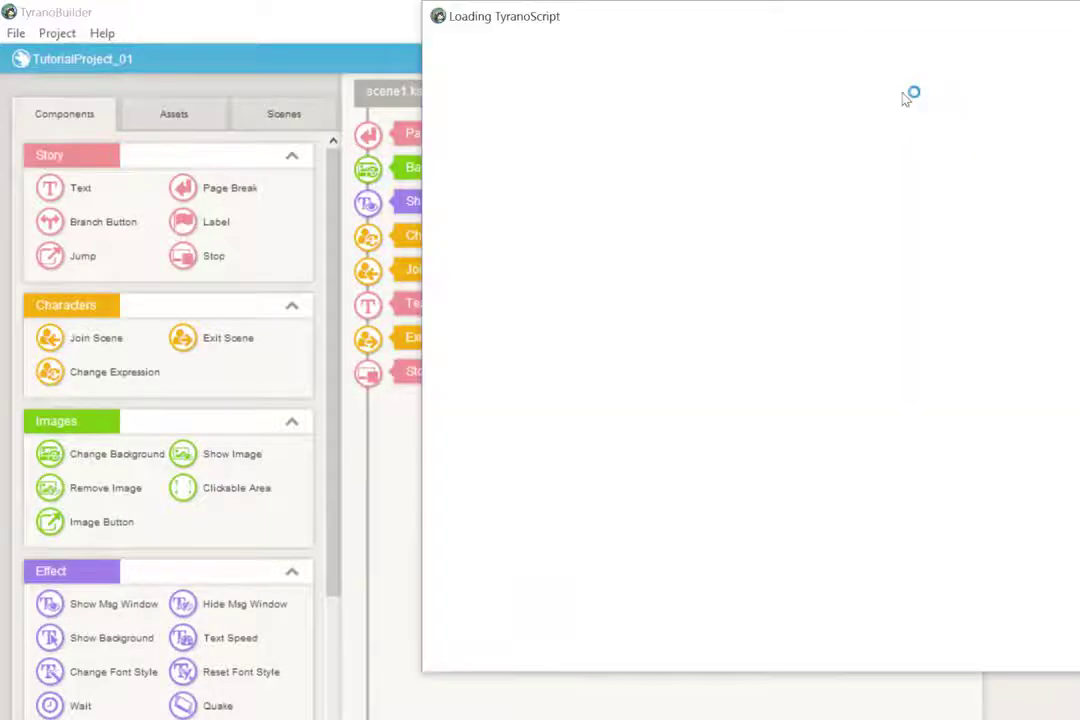
drag(861, 29, 578, 52)
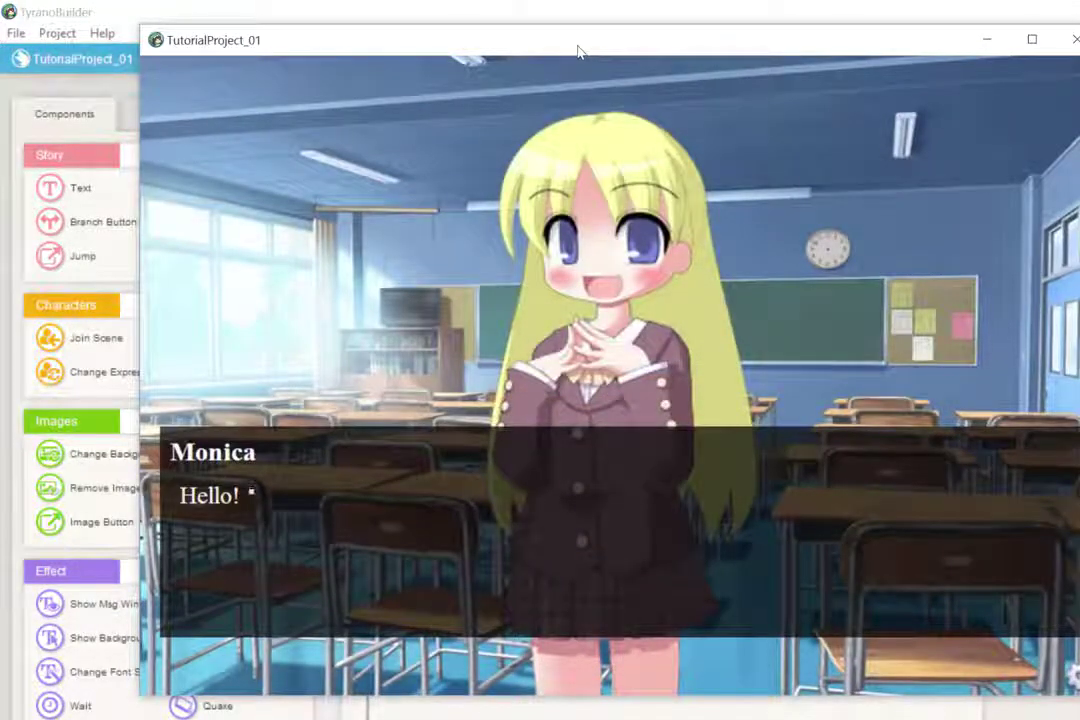
key(Return)
key(Return)
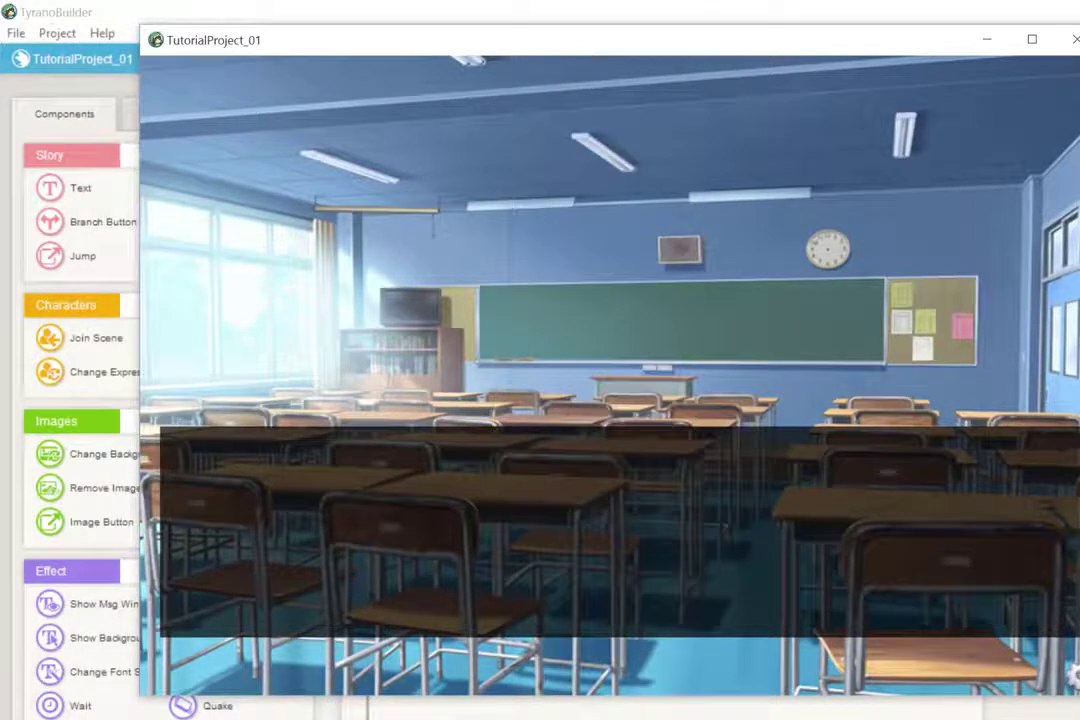
click(1068, 40)
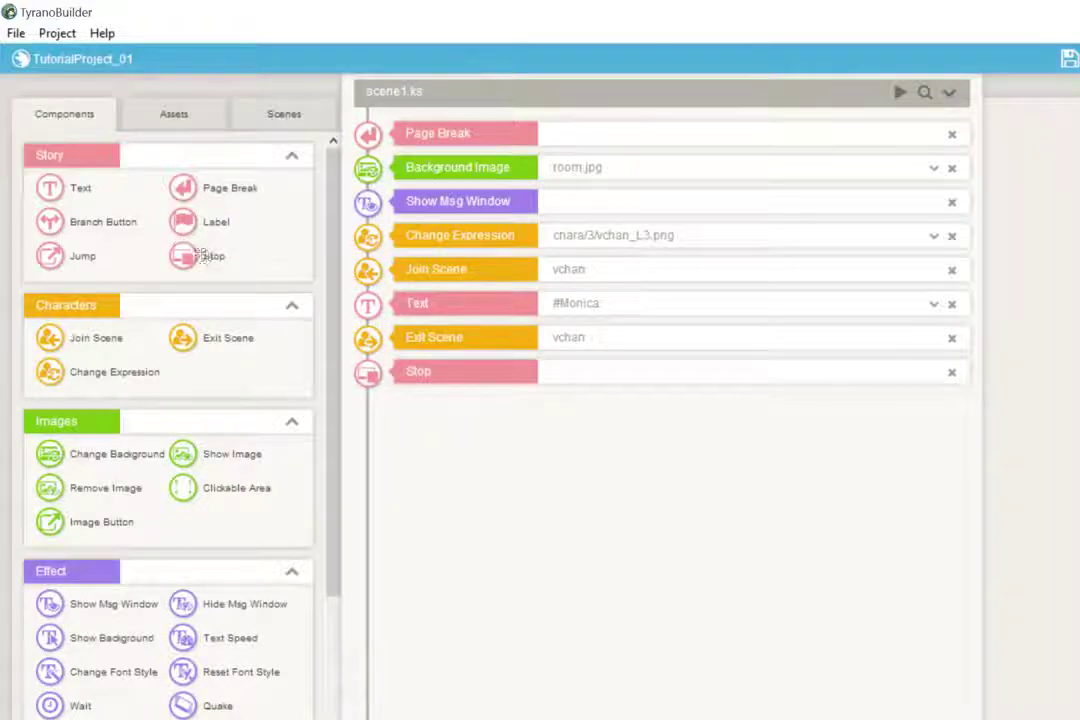
Add two Branch Buttons after Exit Scene and label the first 'How are you?'
drag(55, 222, 463, 385)
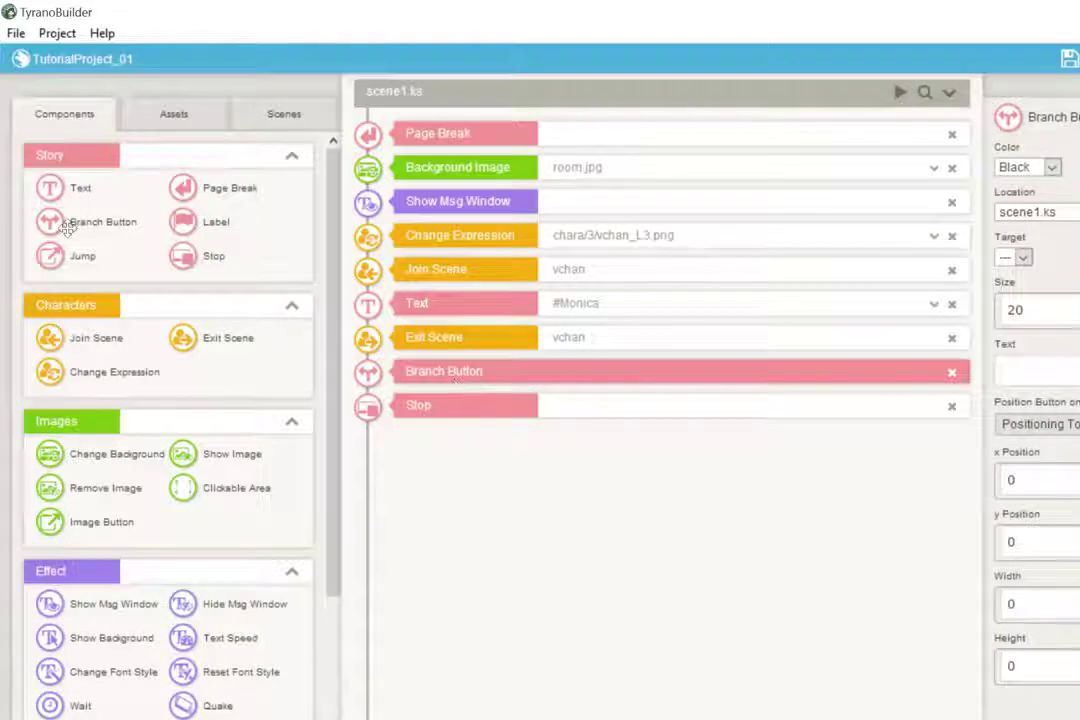
drag(64, 227, 452, 407)
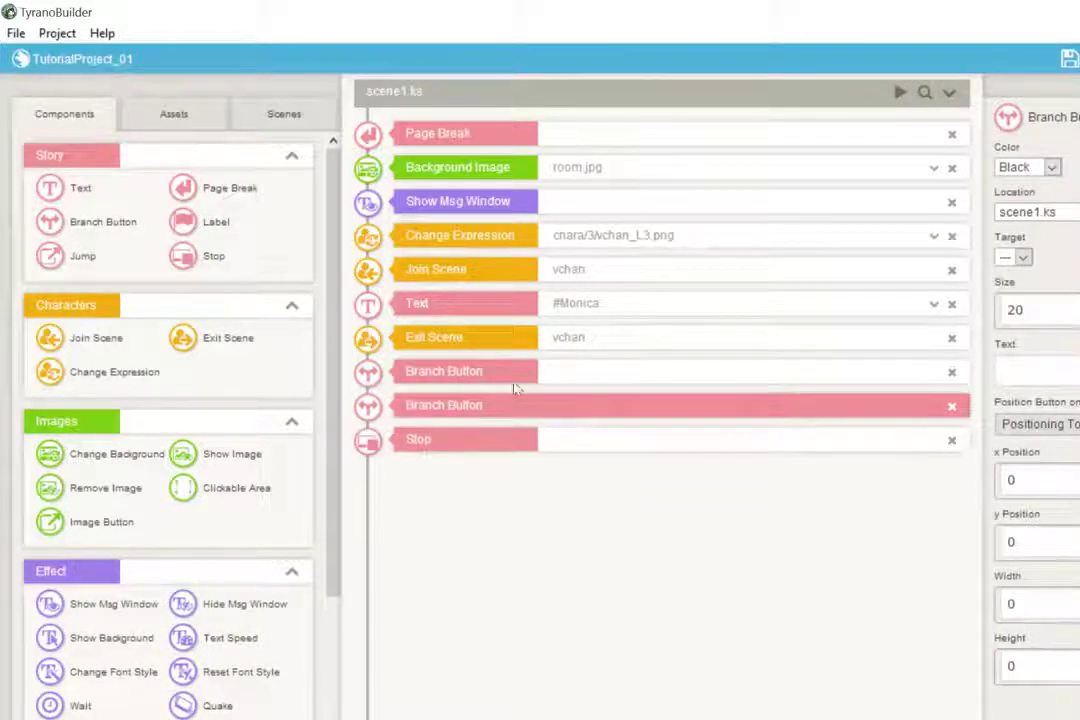
click(670, 376)
click(1040, 371)
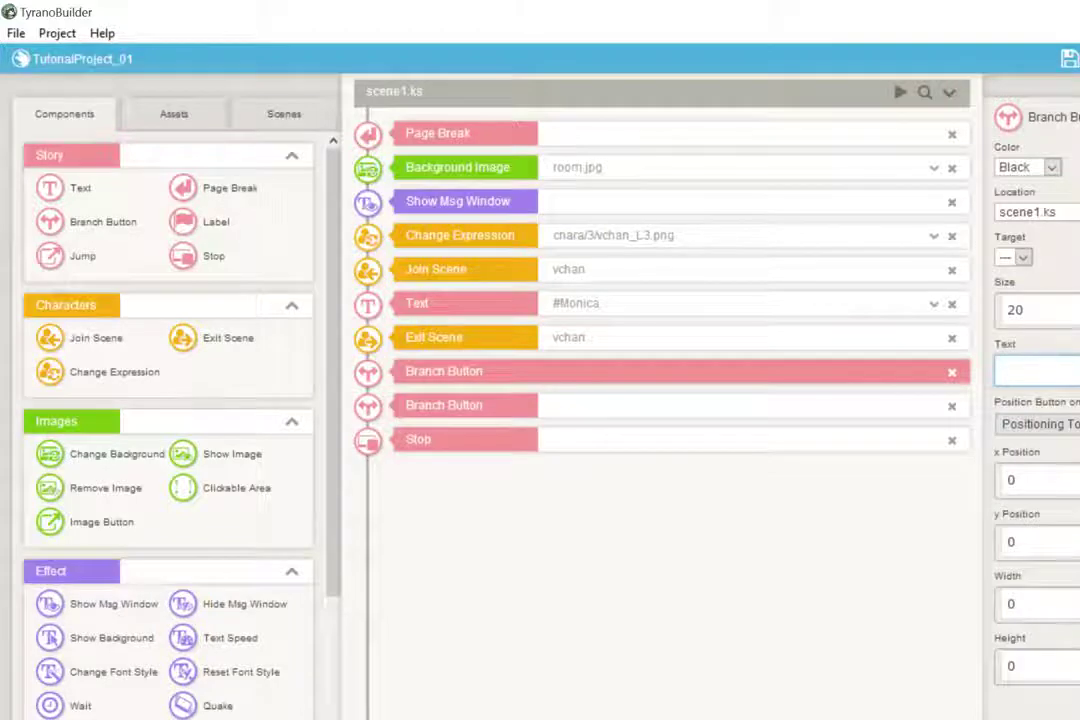
text(How are y)
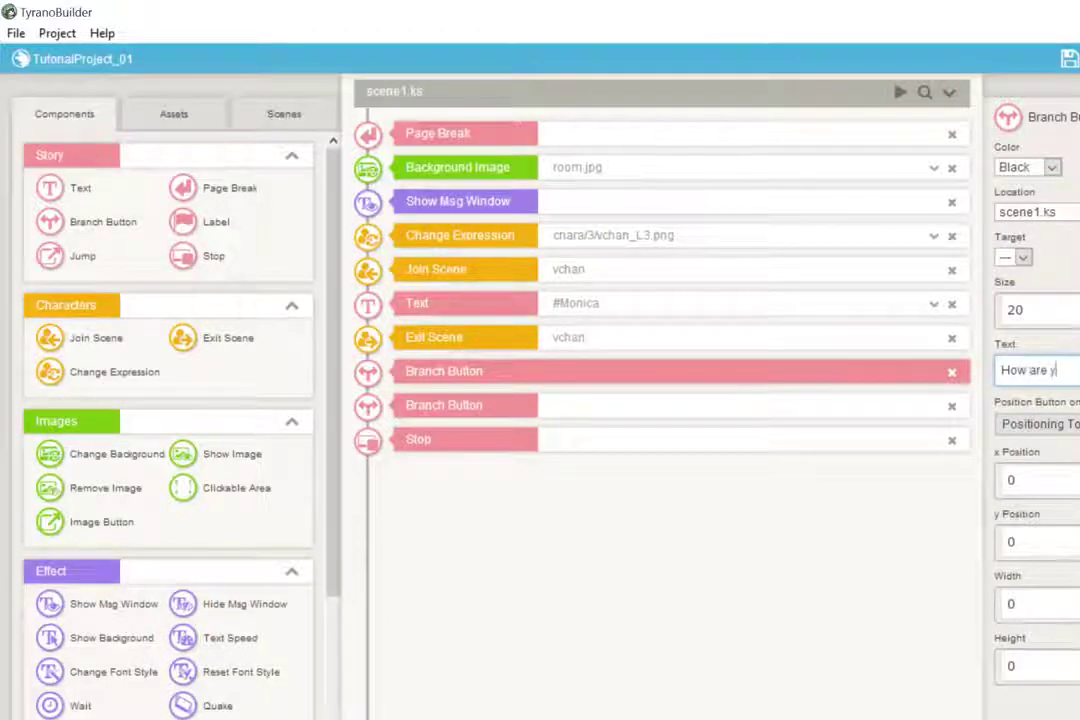
text(ou?)
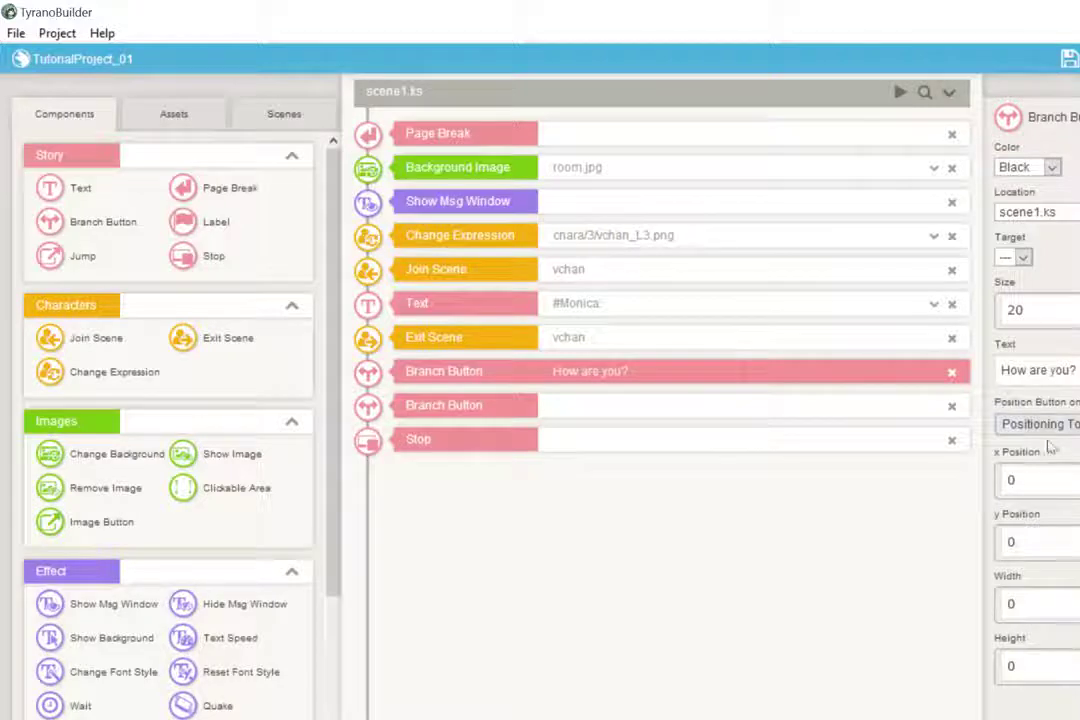
Label the second branch button 'Don't talk to me!'
click(622, 407)
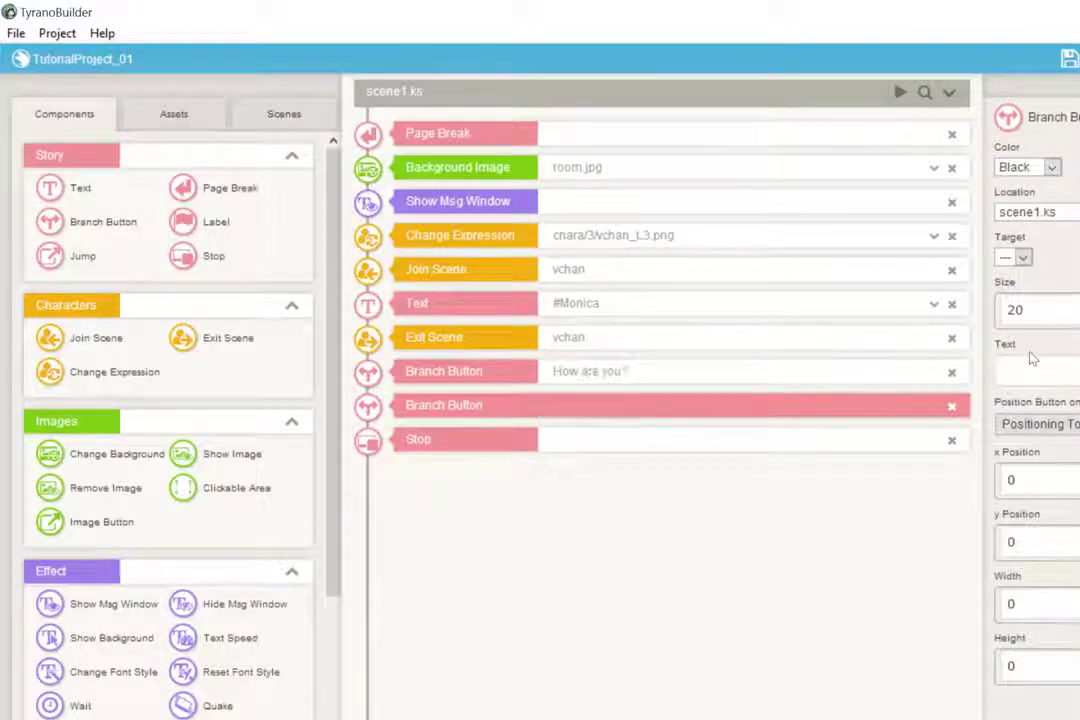
click(1035, 371)
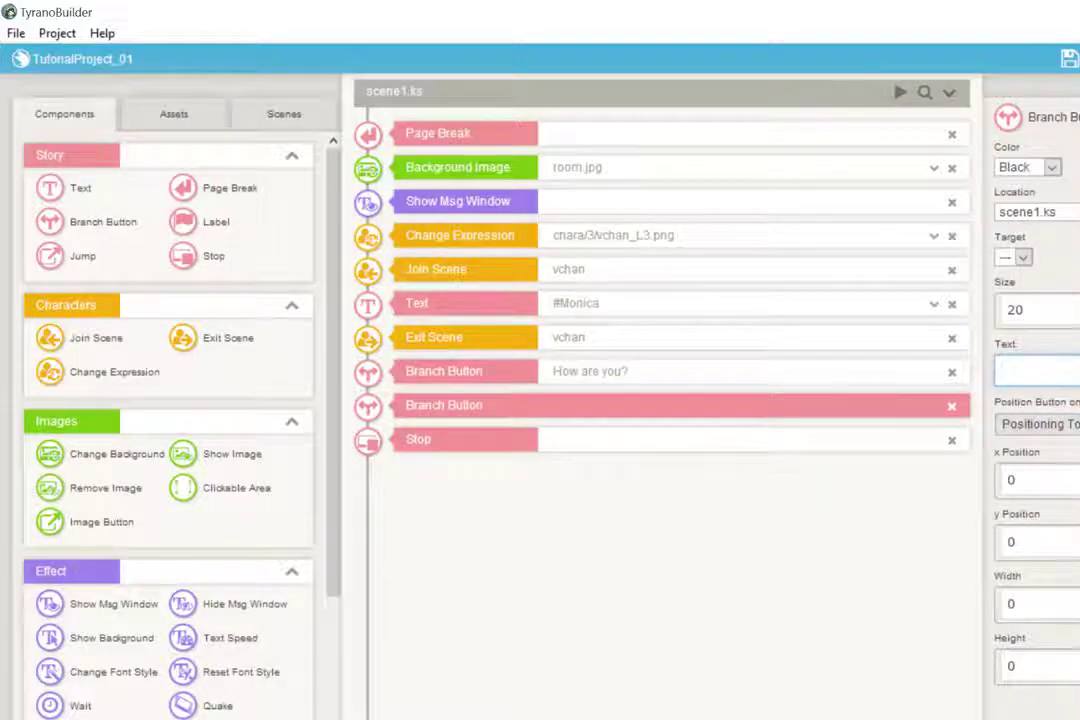
text(on't talk to m)
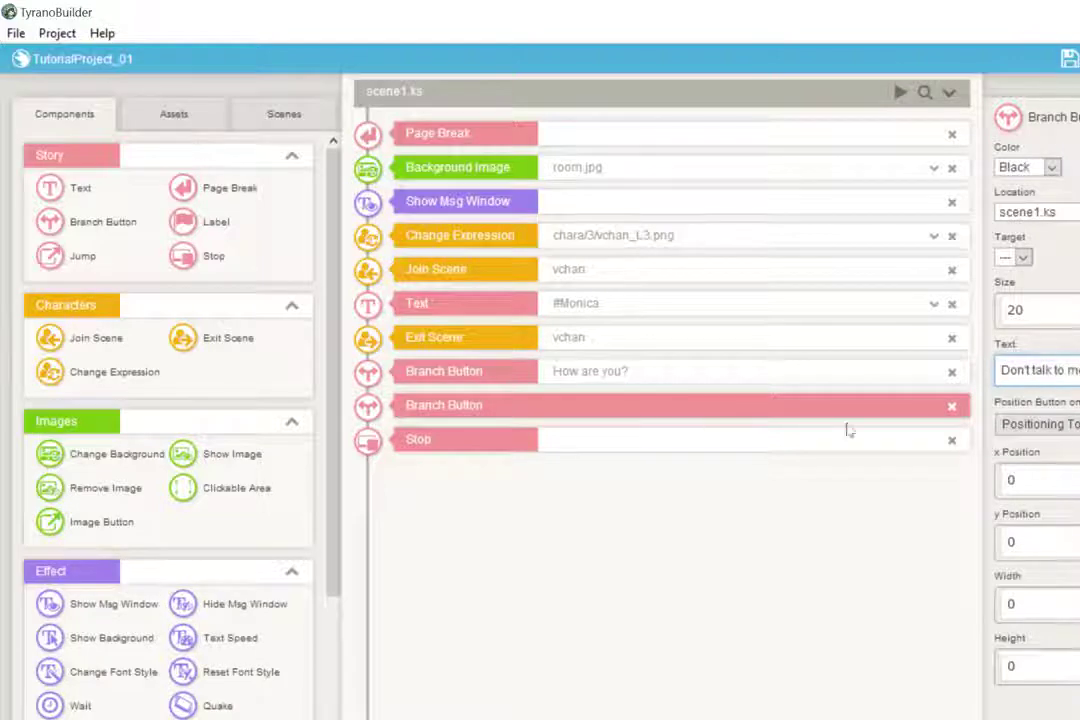
key(Return)
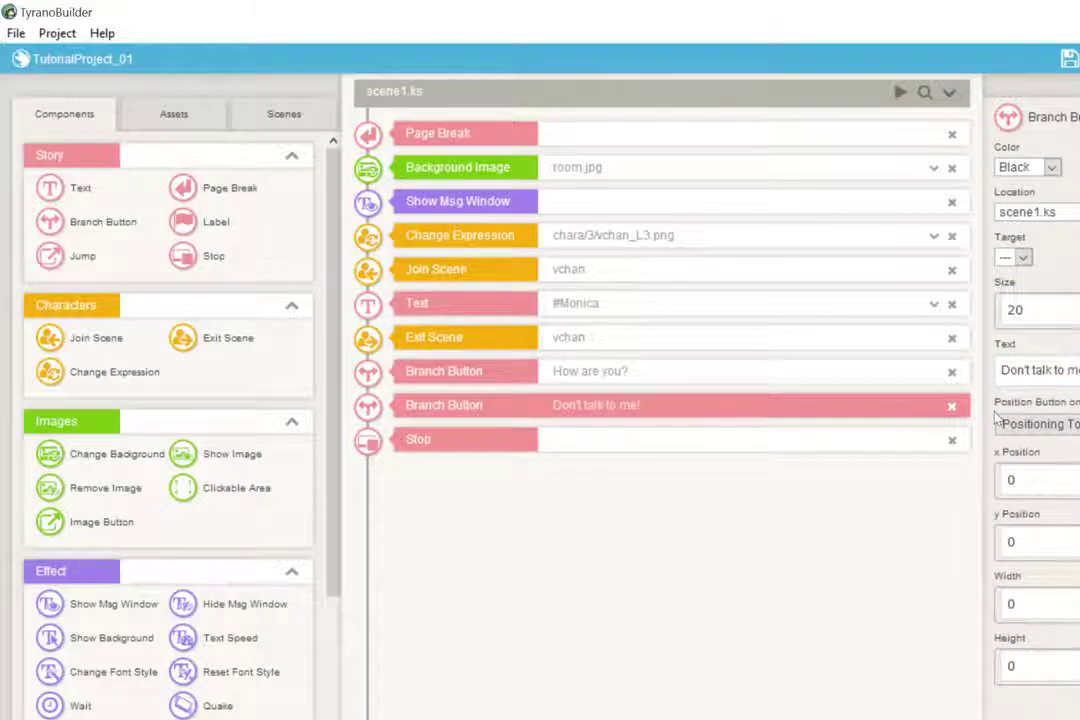
click(899, 93)
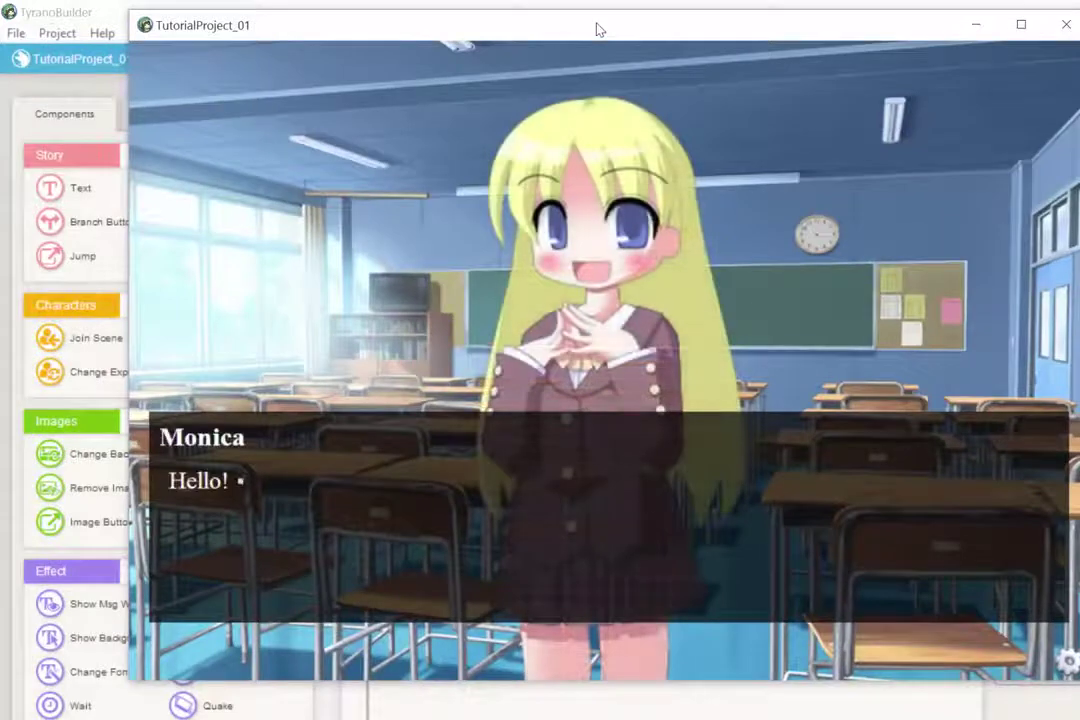
key(Return)
key(Return)
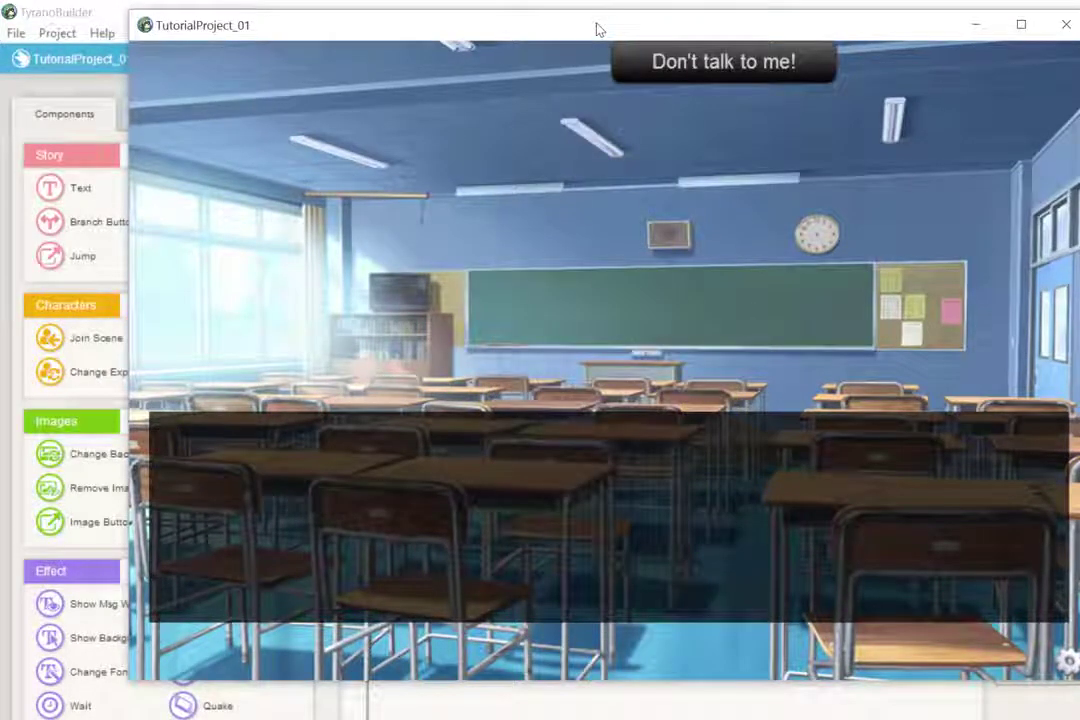
click(698, 76)
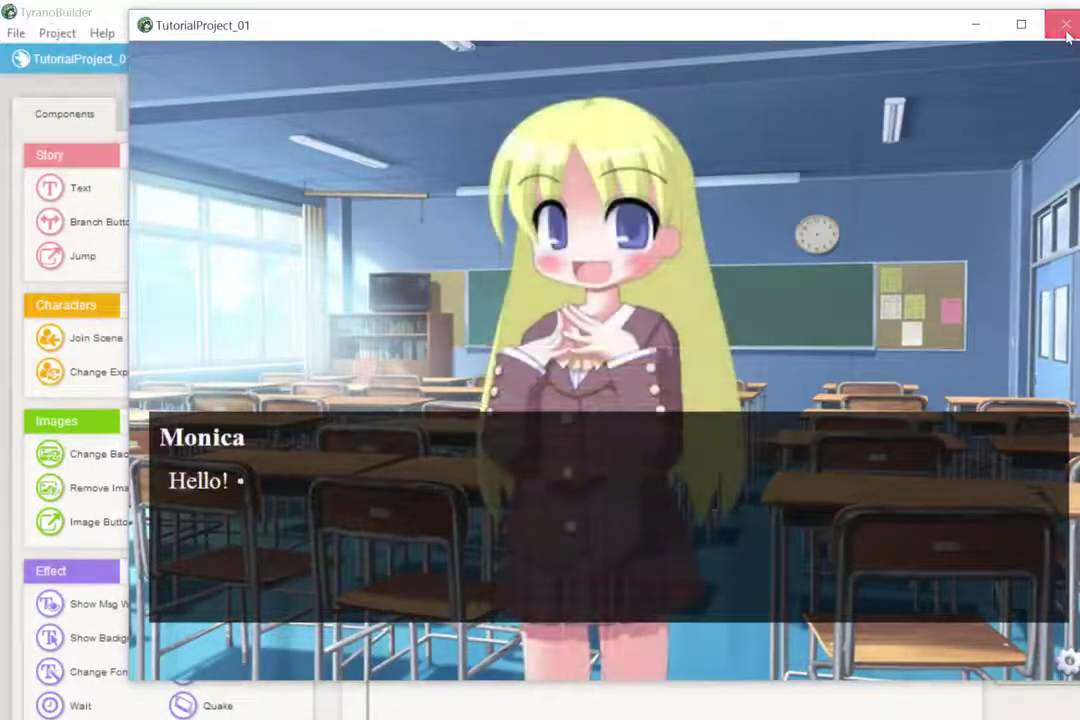
click(1062, 25)
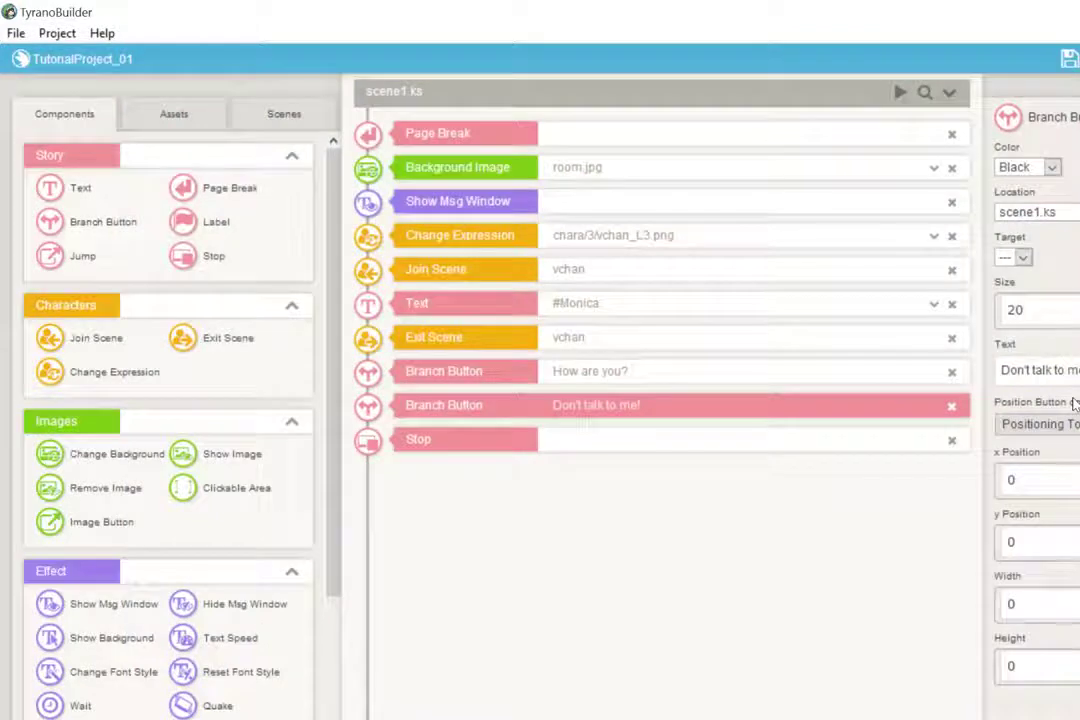
Position the 'How are you?' button at the screen centre, 407, 202
click(855, 373)
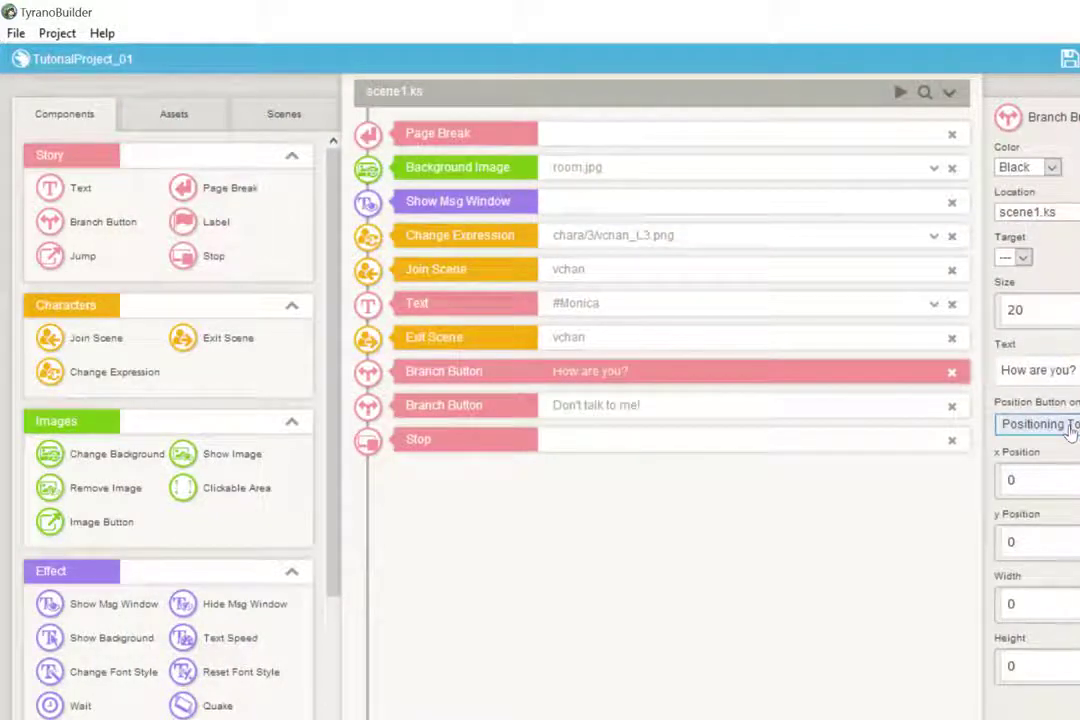
click(1040, 480)
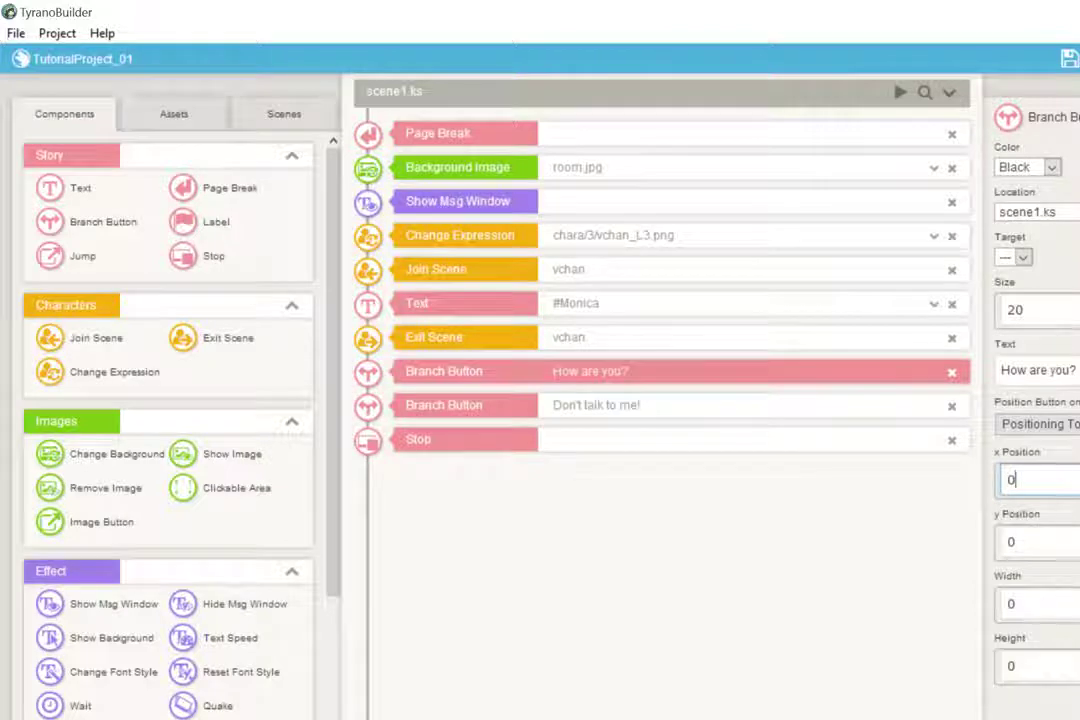
key(shift+Tab)
key(Return)
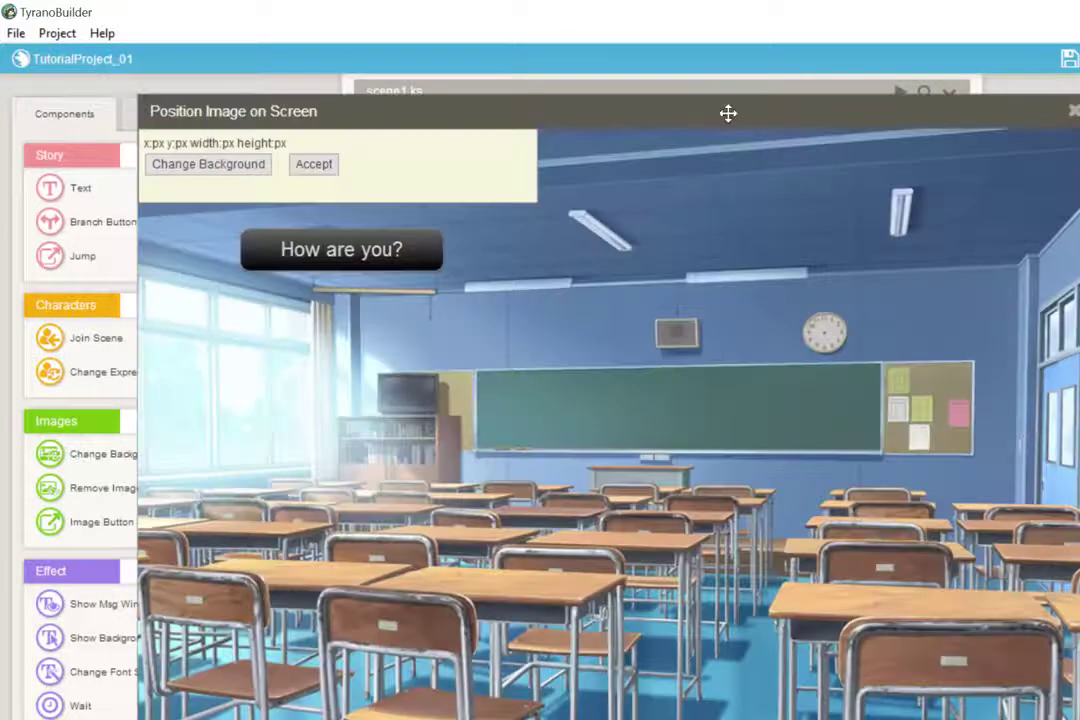
drag(728, 113, 700, 63)
drag(351, 178, 641, 301)
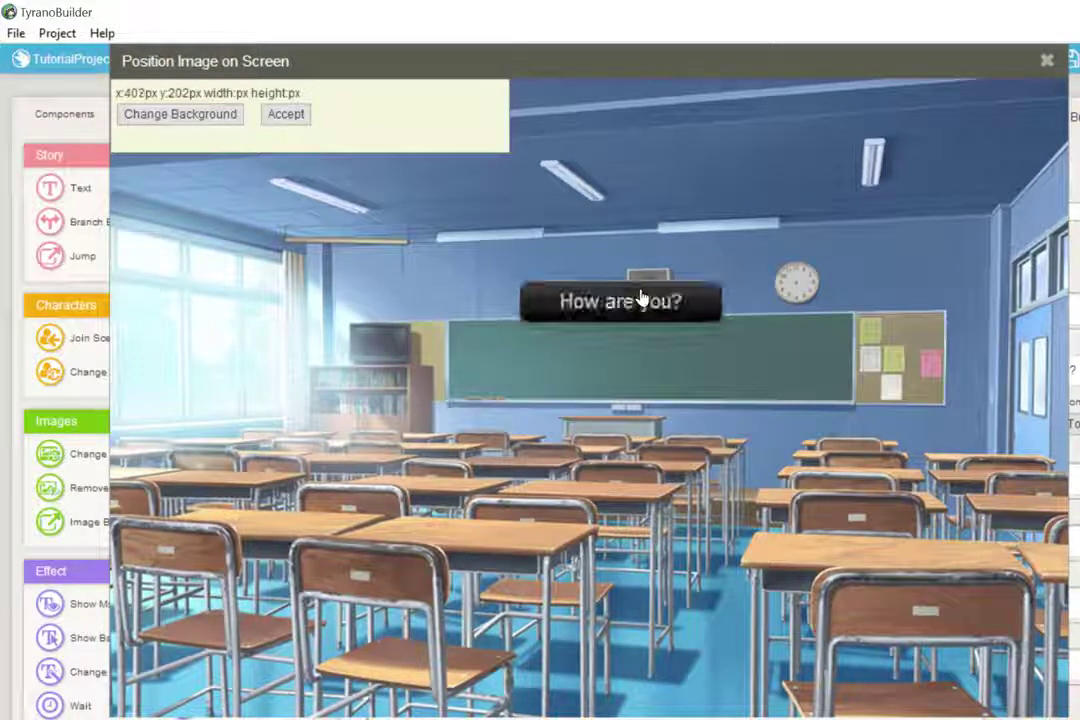
click(281, 113)
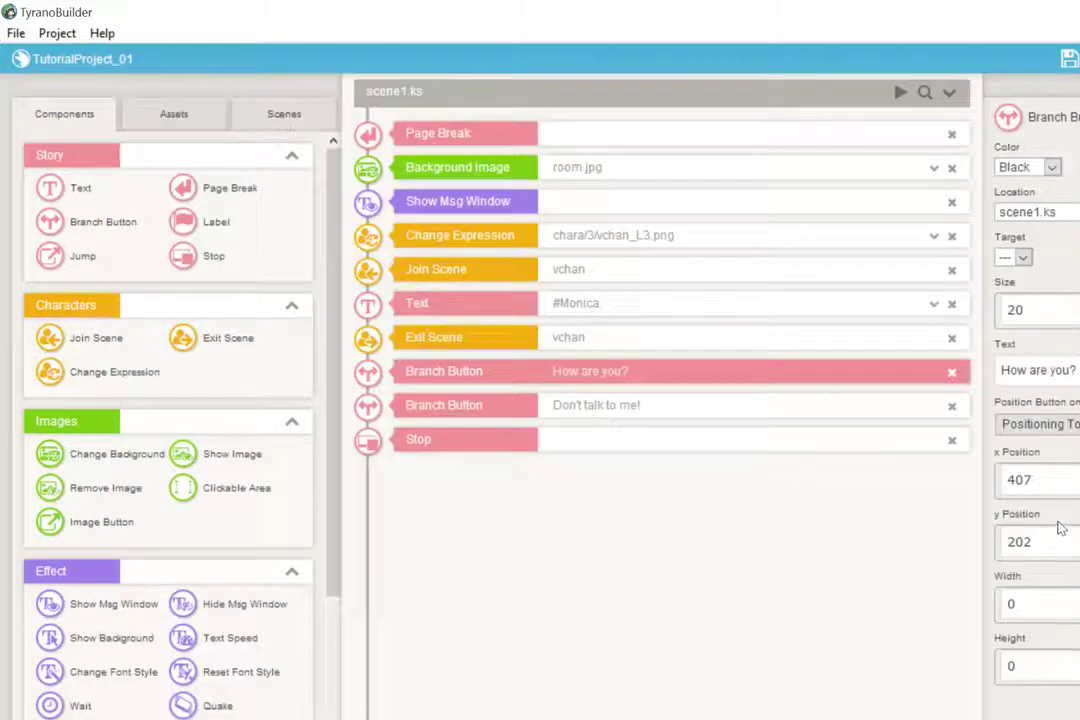
Place 'Don't talk to me!' just below it at 395, 253
click(787, 414)
click(1040, 424)
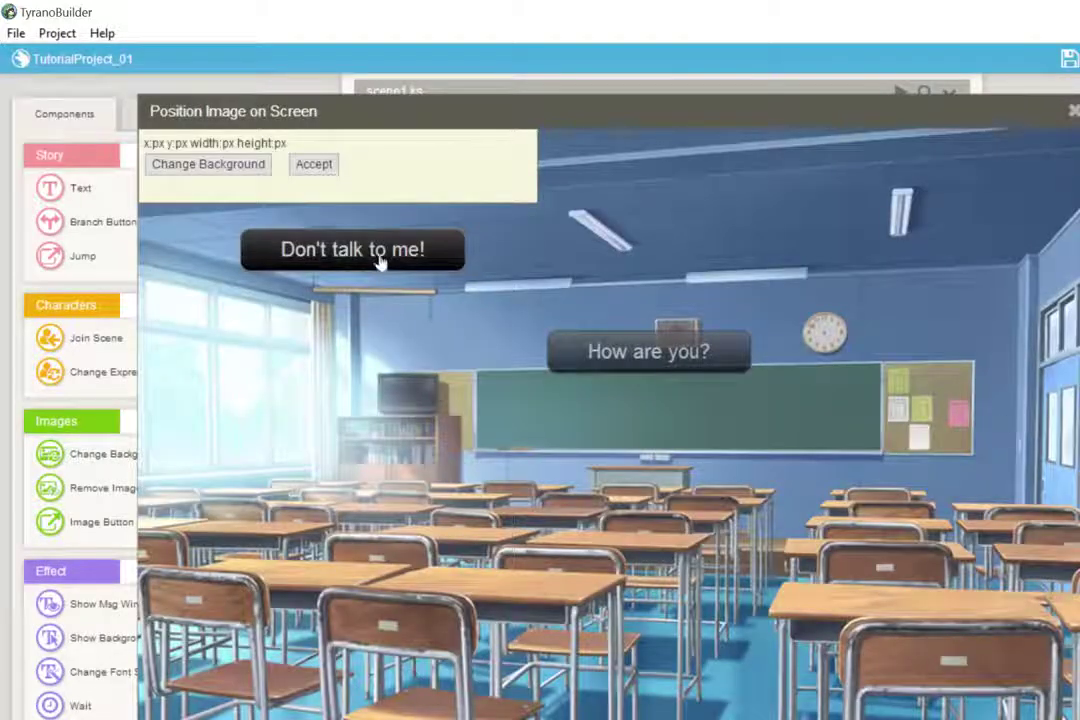
drag(379, 259, 673, 415)
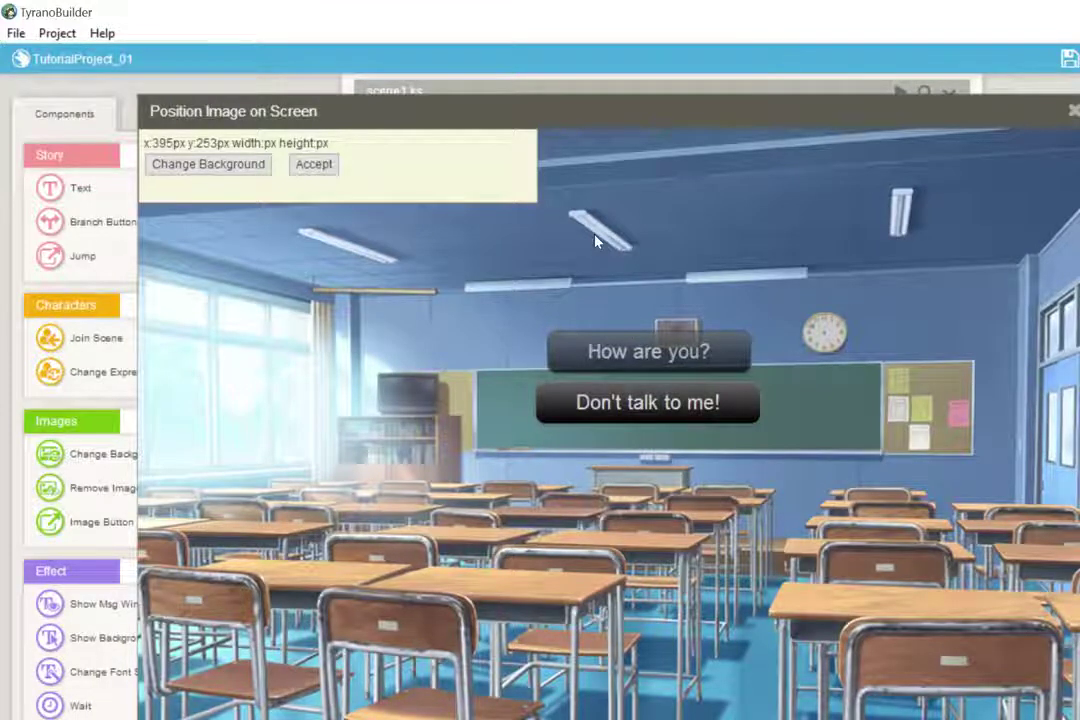
click(314, 164)
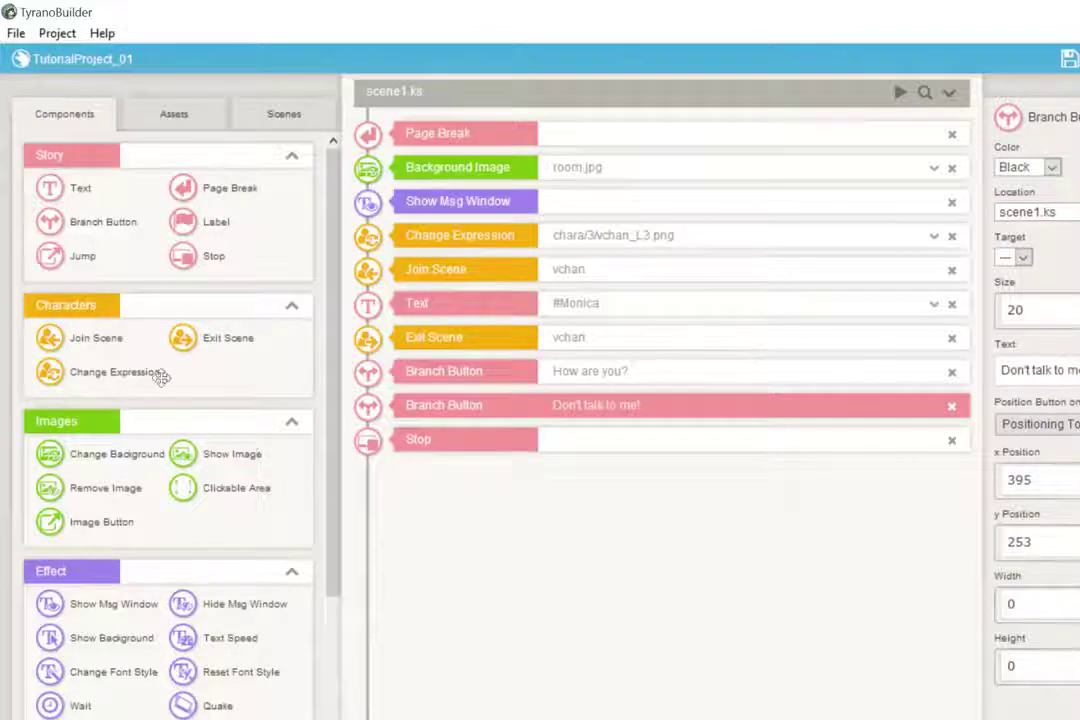
Add a #Monica text line 'I'm fine!' after the How are you? choice
drag(50, 190, 542, 400)
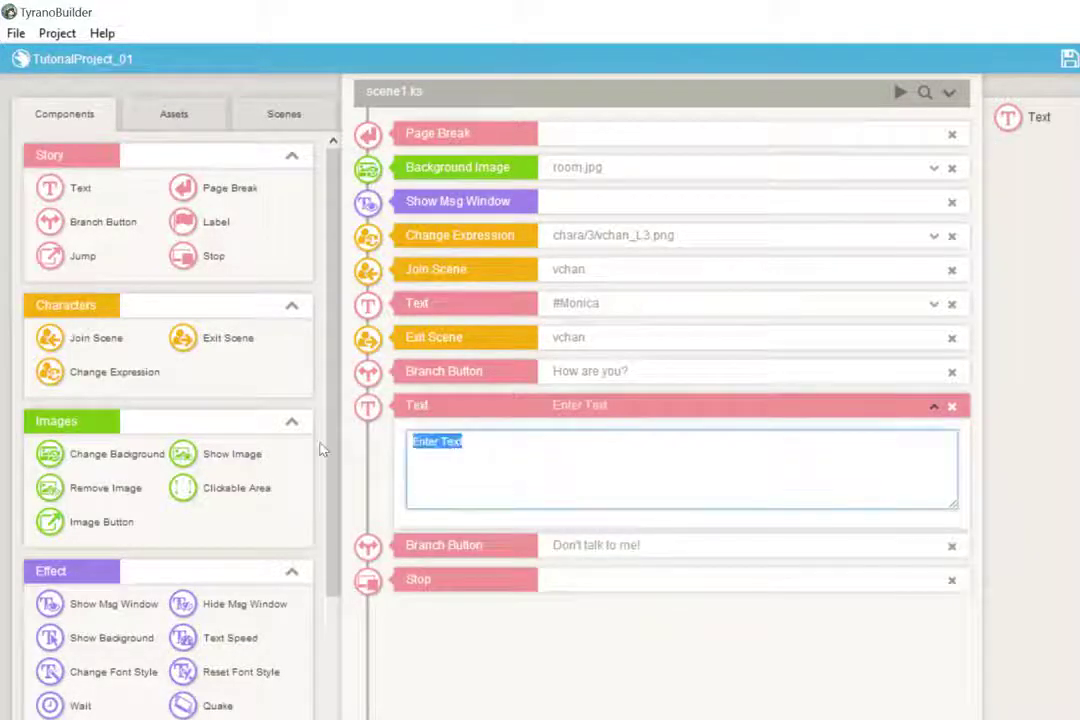
text(#Monica)
key(Return)
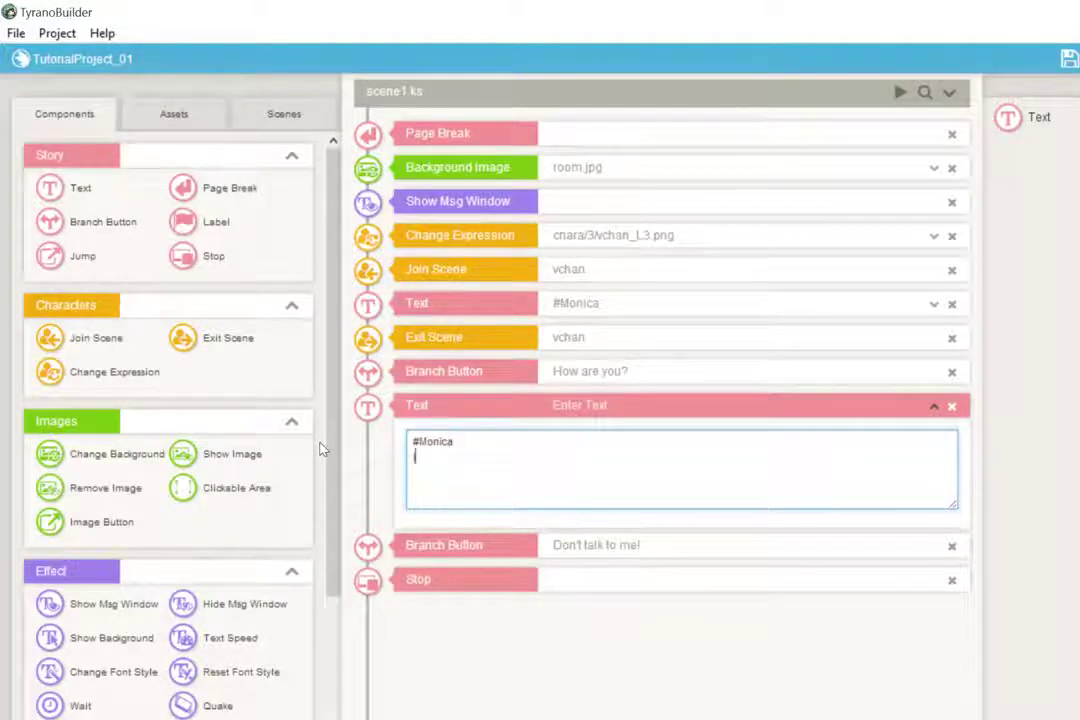
text(I'm fine!)
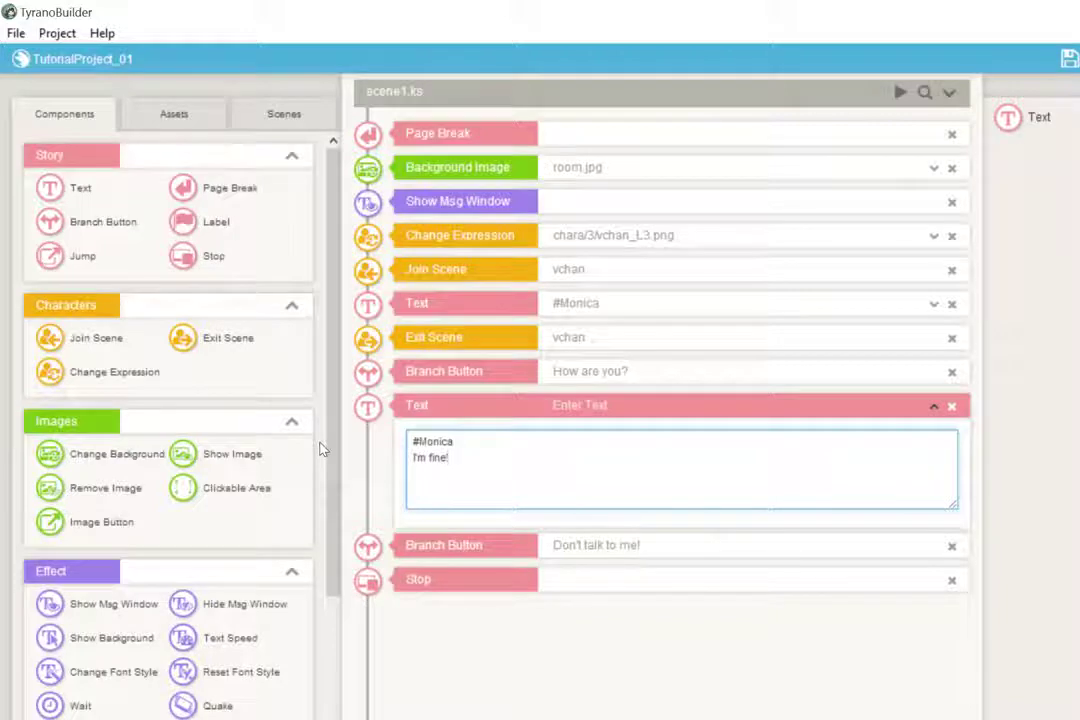
Add a #Monica text line 'So mean' after the Don't talk to me! choice
drag(75, 187, 371, 582)
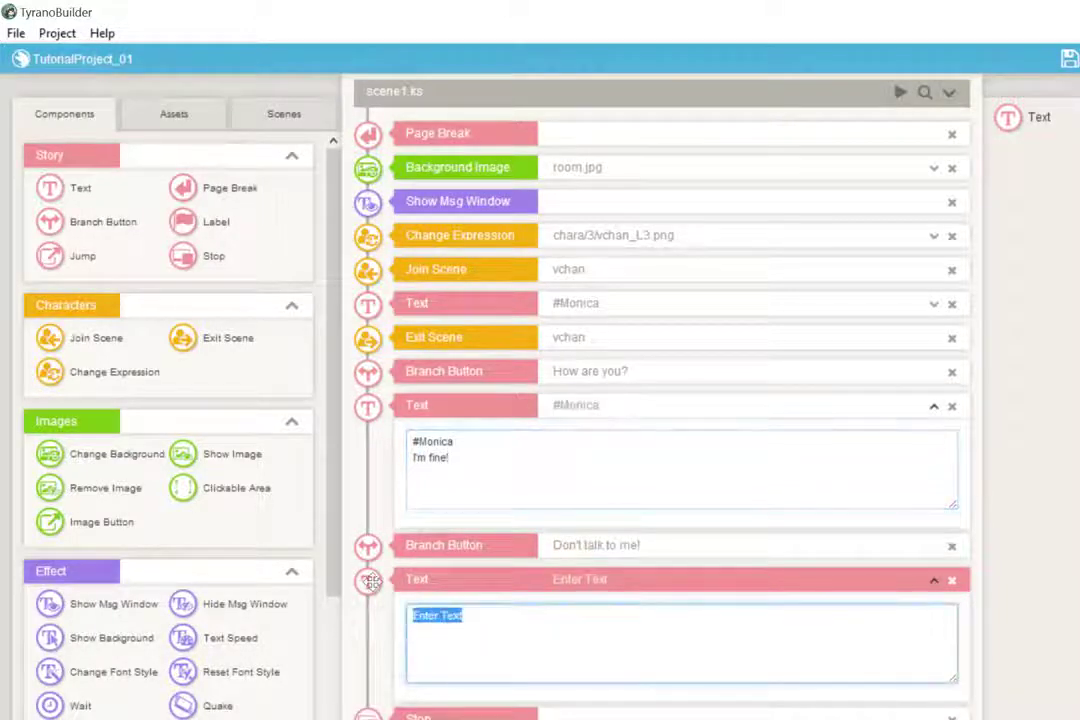
text(#Monica)
key(Return)
text(So mean!)
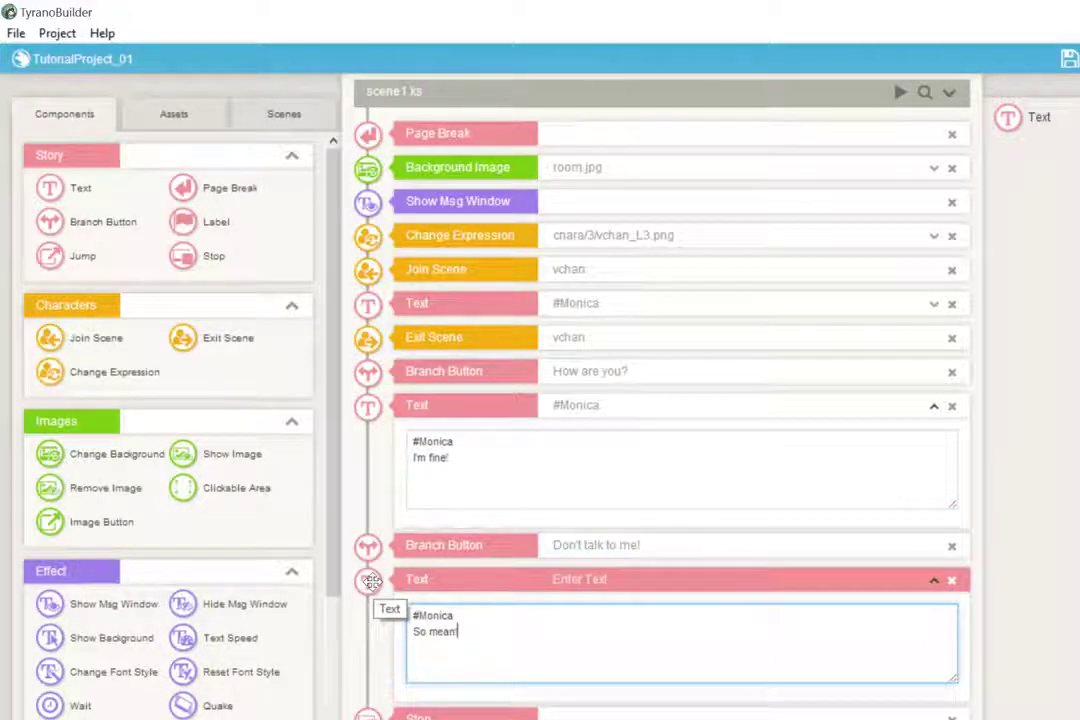
click(900, 91)
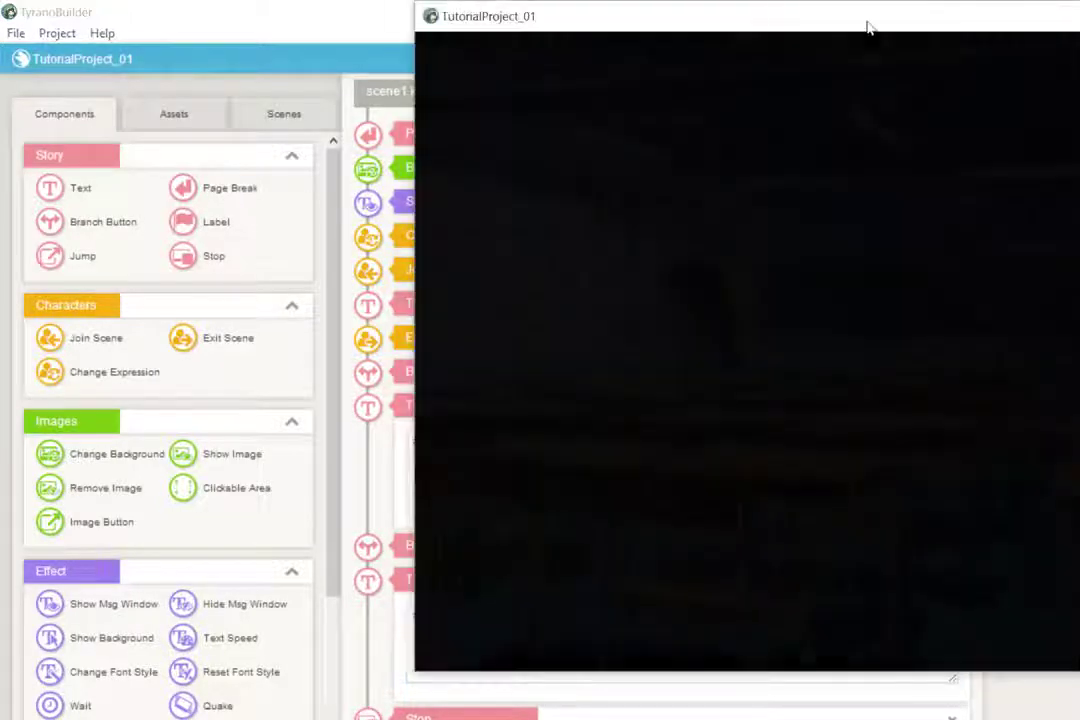
drag(868, 27, 610, 58)
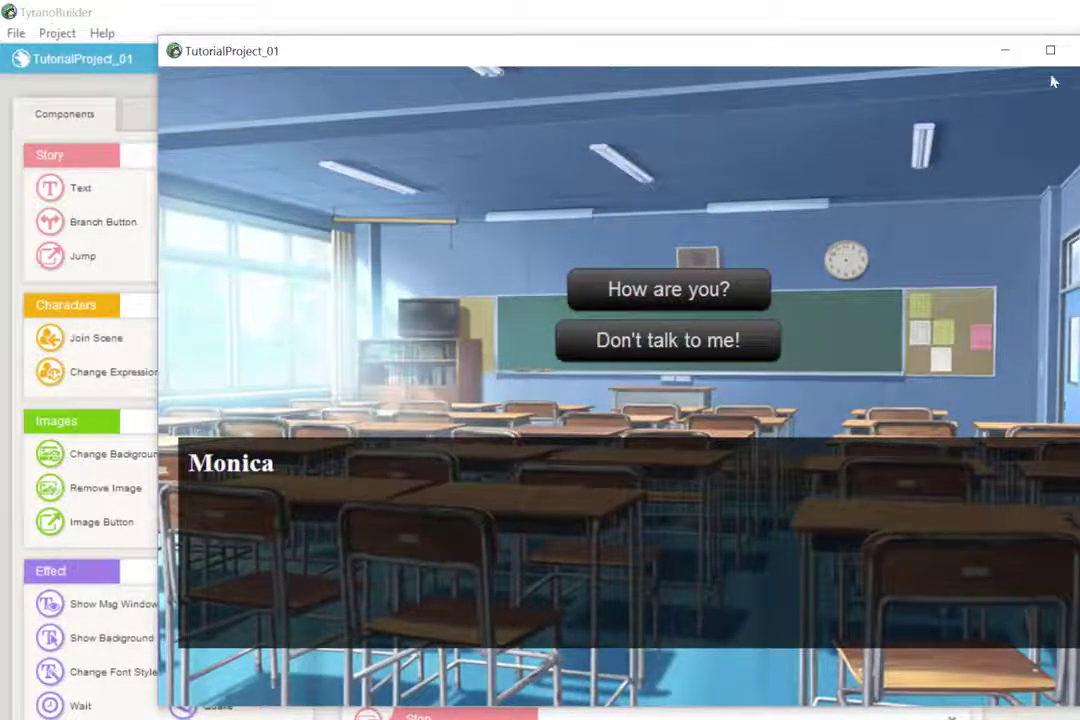
key(alt+F4)
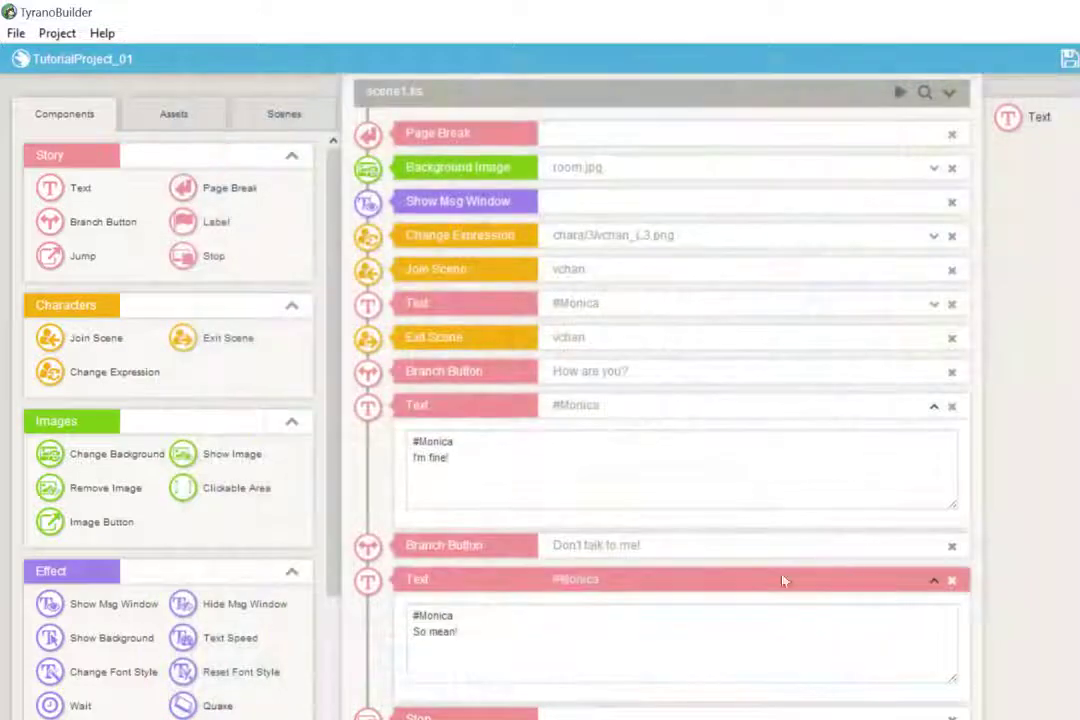
Append a '#' line to the I'm fine! reply and begin editing the So mean reply
click(605, 495)
text(#)
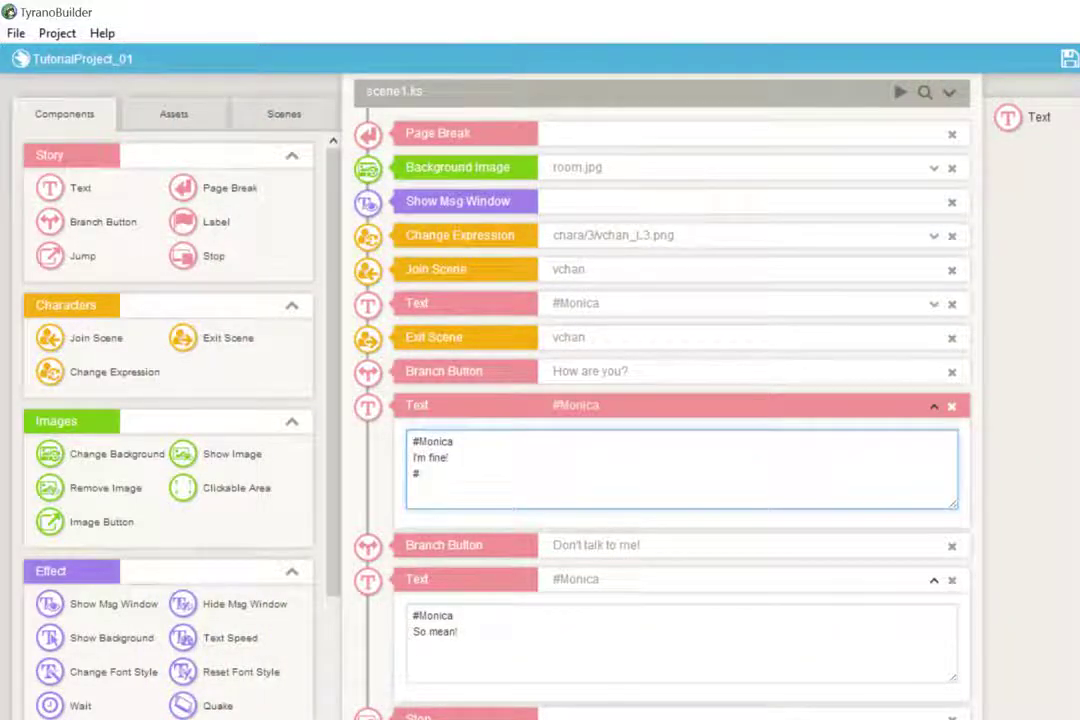
click(458, 632)
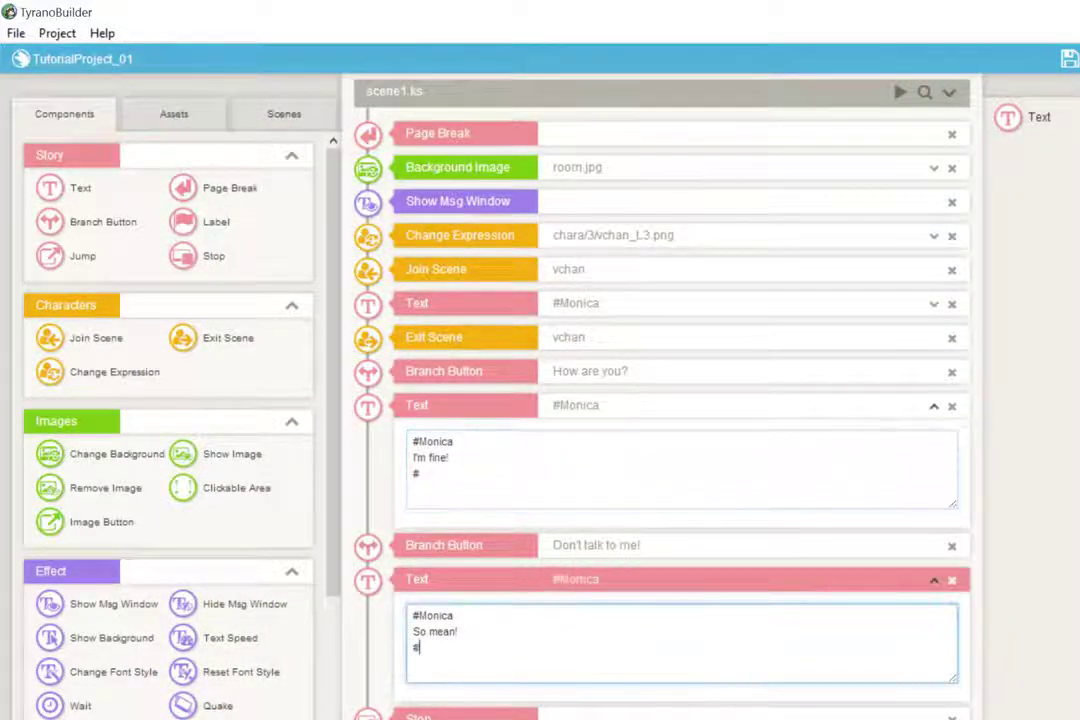
click(505, 303)
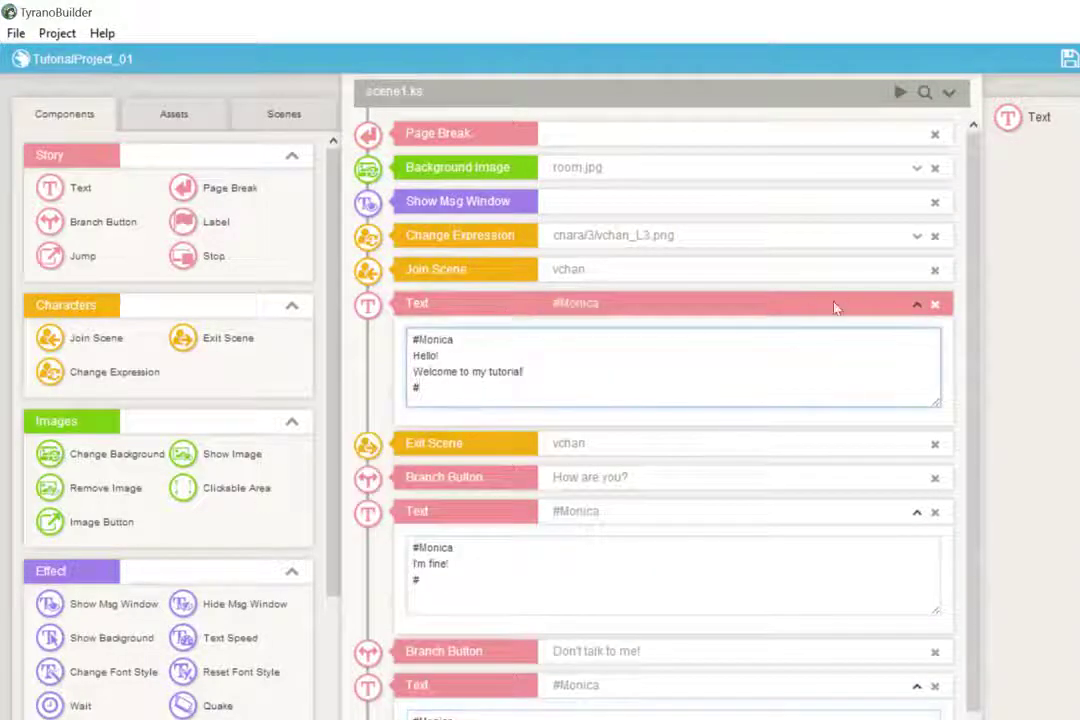
click(835, 306)
Move the I'm fine! reply below the second choice and collapse both reply blocks
click(470, 475)
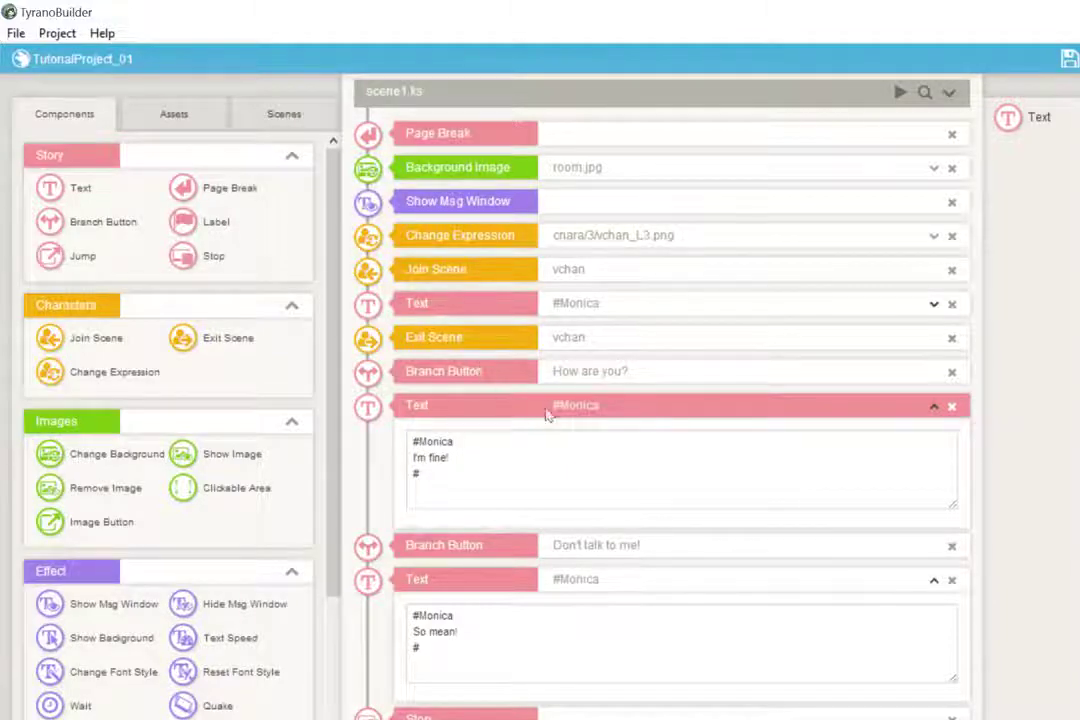
right_click(545, 375)
click(453, 441)
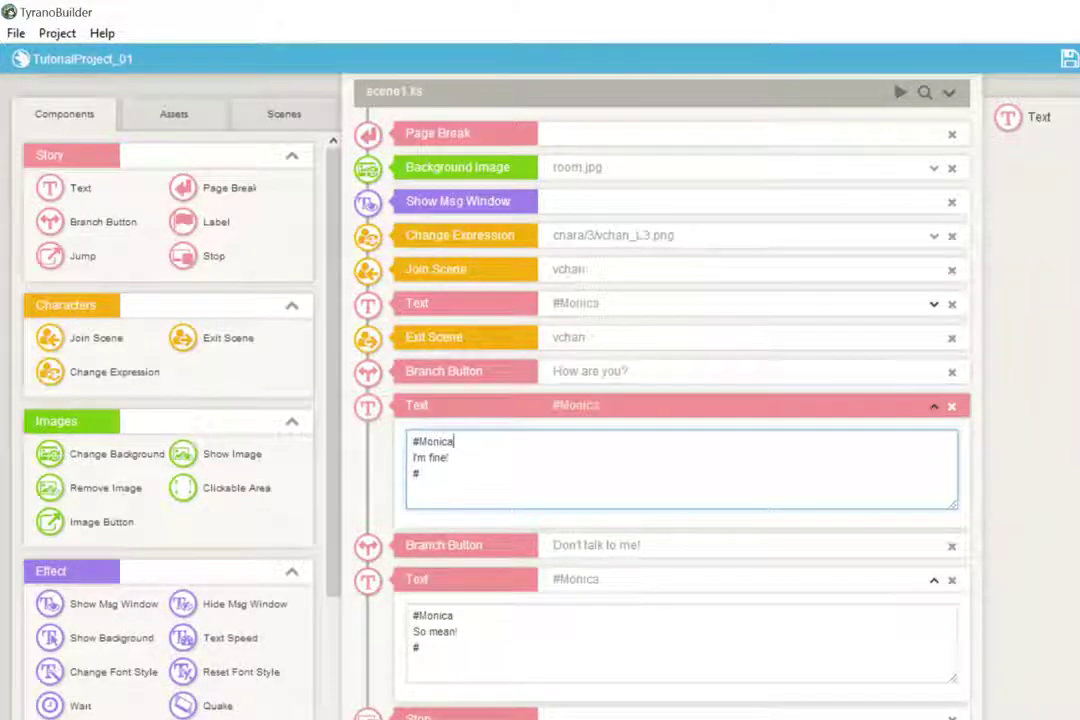
drag(366, 410, 410, 608)
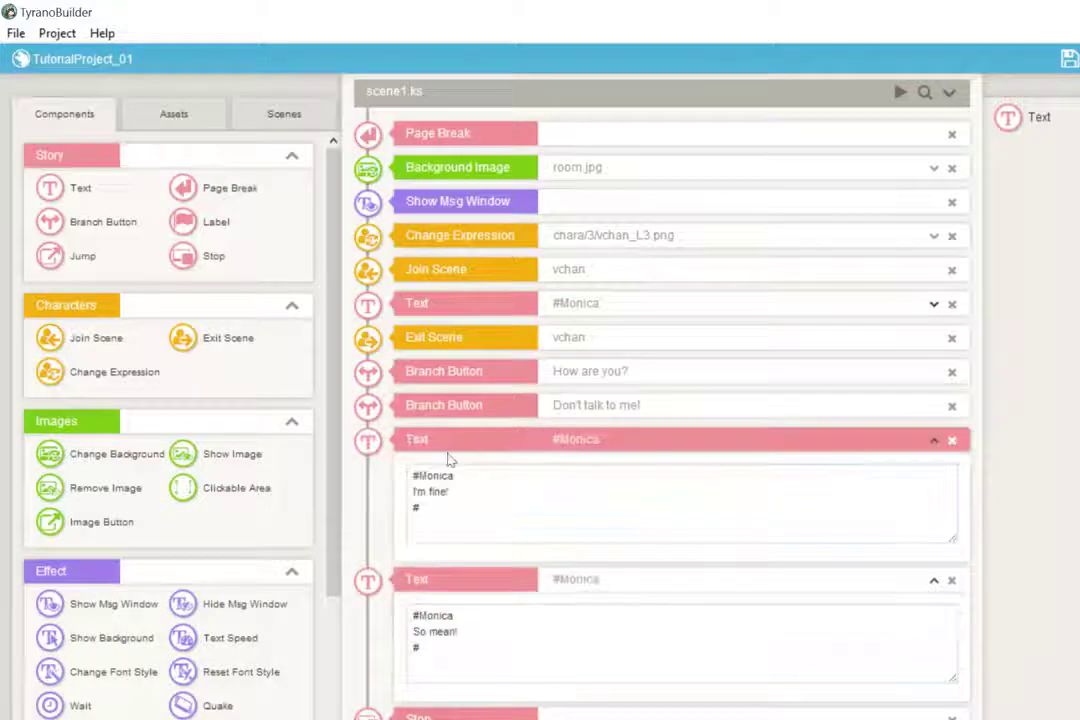
click(486, 449)
click(494, 484)
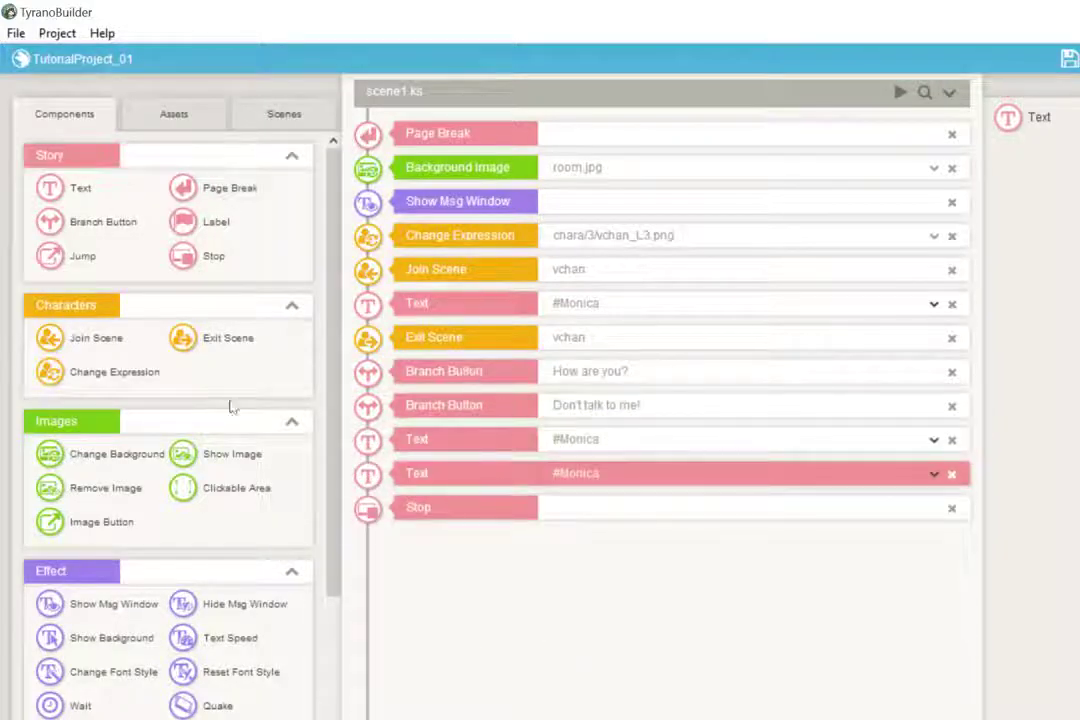
Insert one Label after the two choices and another between Monica's two replies
drag(203, 222, 437, 432)
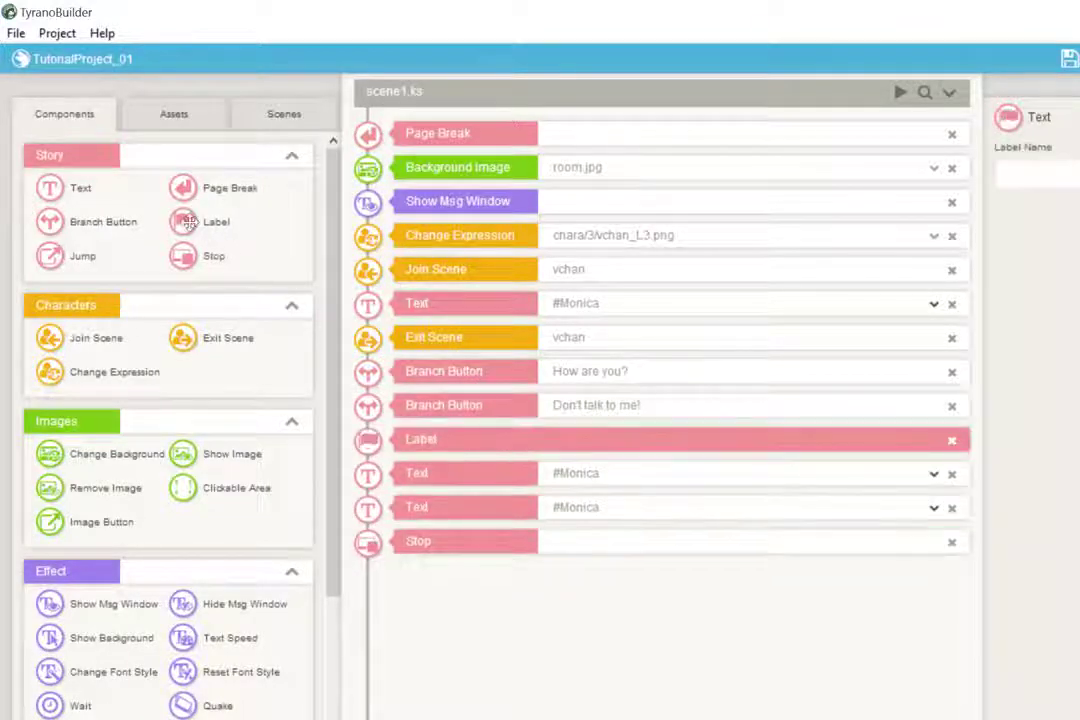
drag(168, 188, 481, 503)
click(1035, 174)
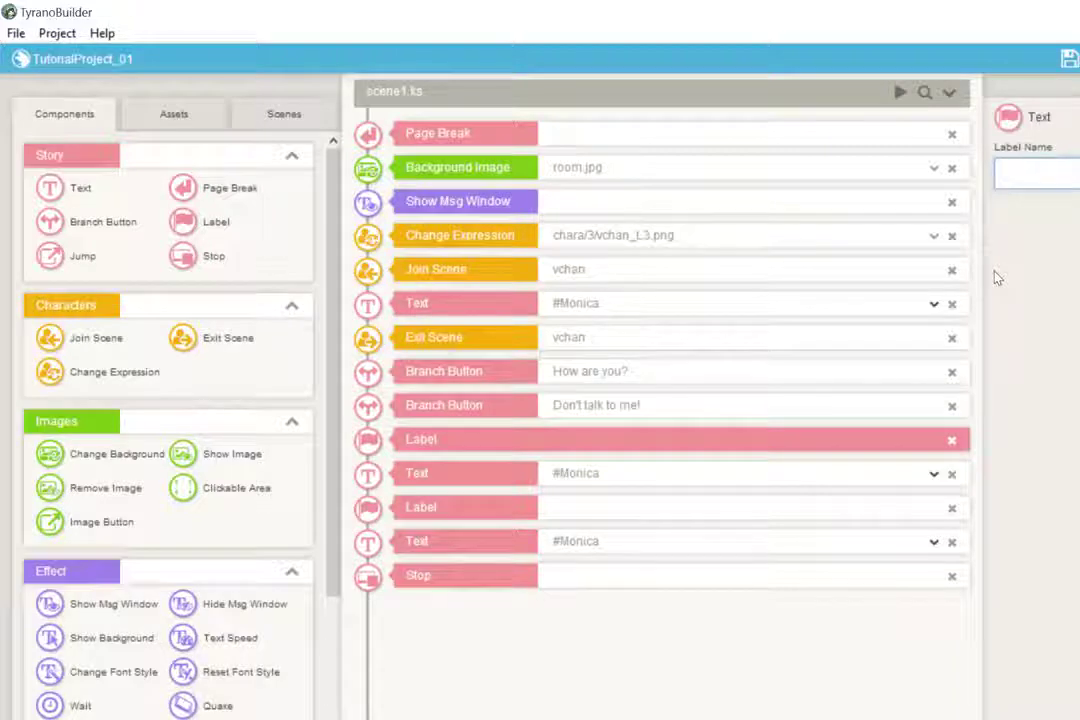
Name the first label HowAreYou and the second label DontTalkToMe
text(HowAreYou,)
key(Return)
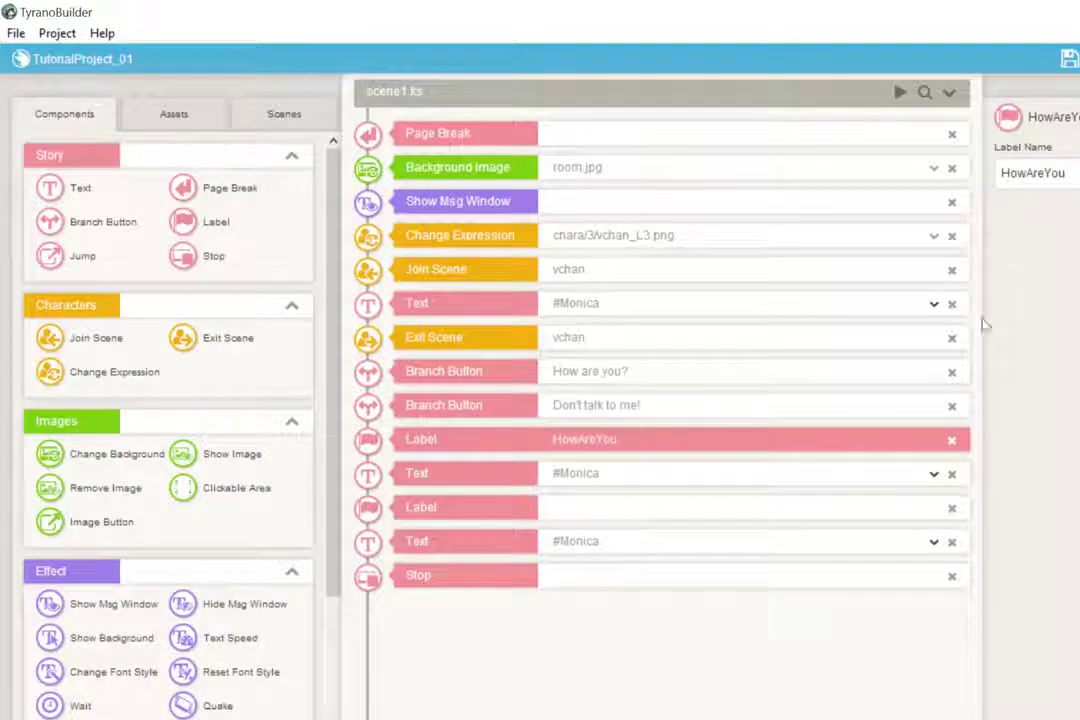
click(815, 520)
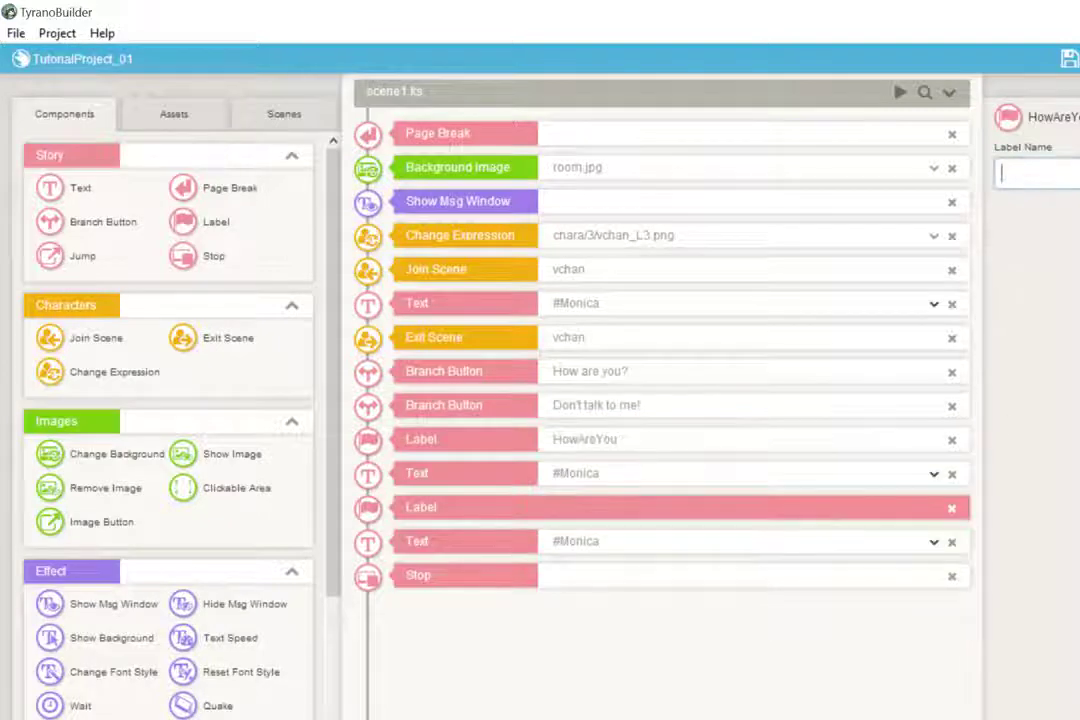
text(DontTalk)
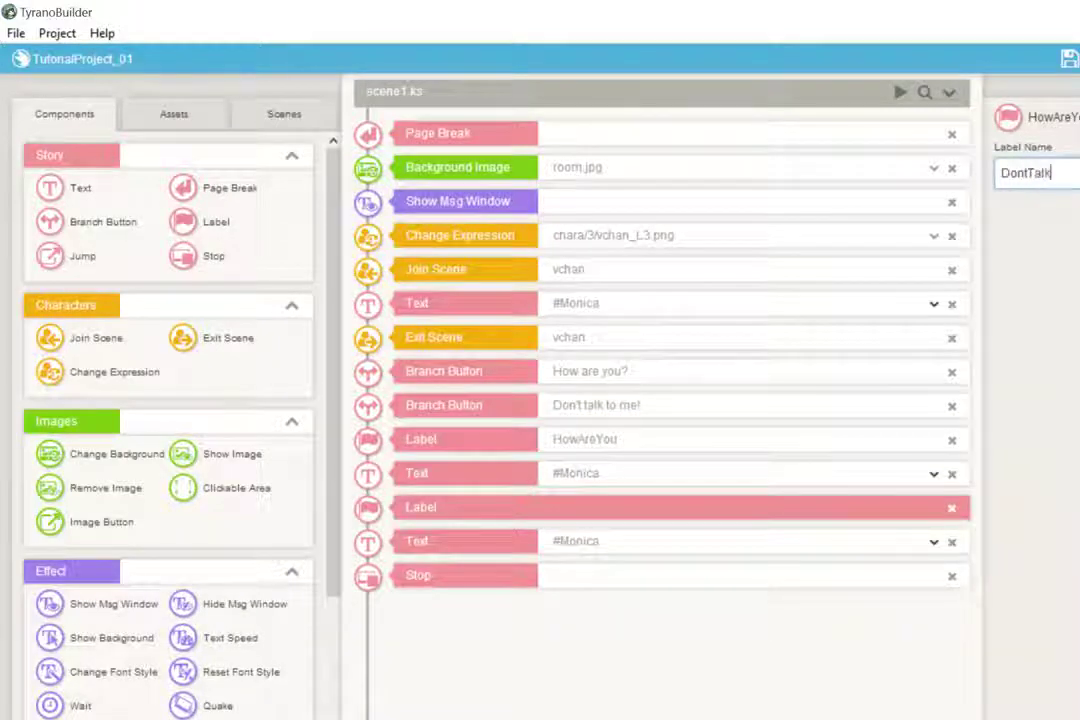
text(ToMe)
key(Return)
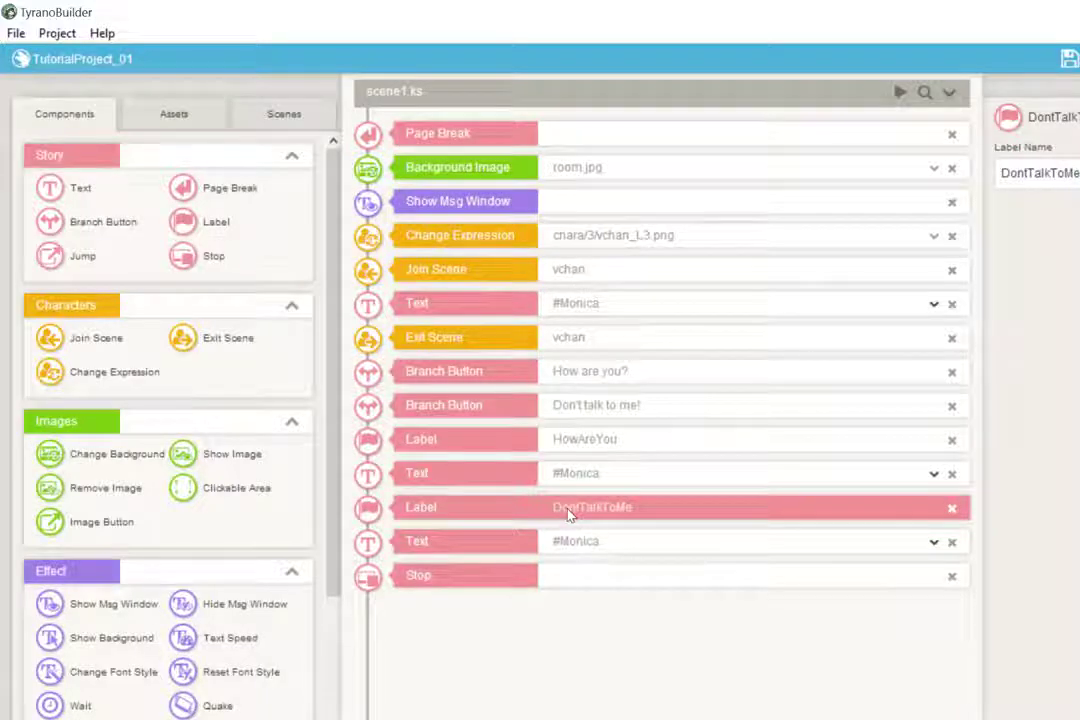
click(1029, 172)
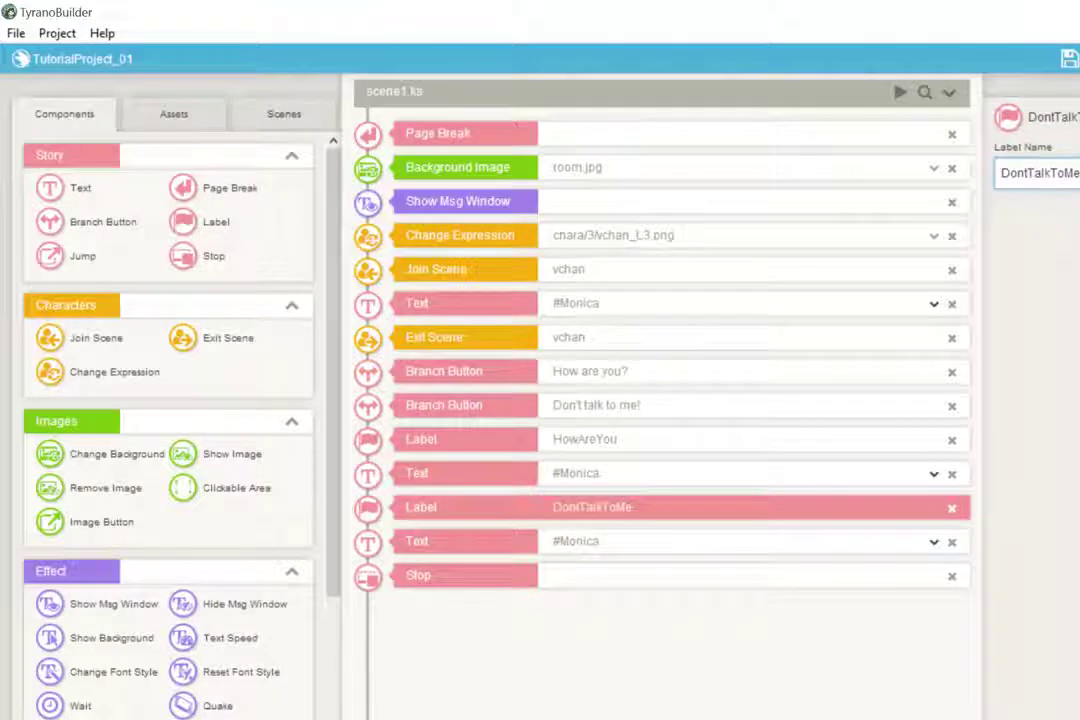
Set the How are you? choice to jump to *HowAreYou within scene1.ks
click(617, 406)
click(613, 373)
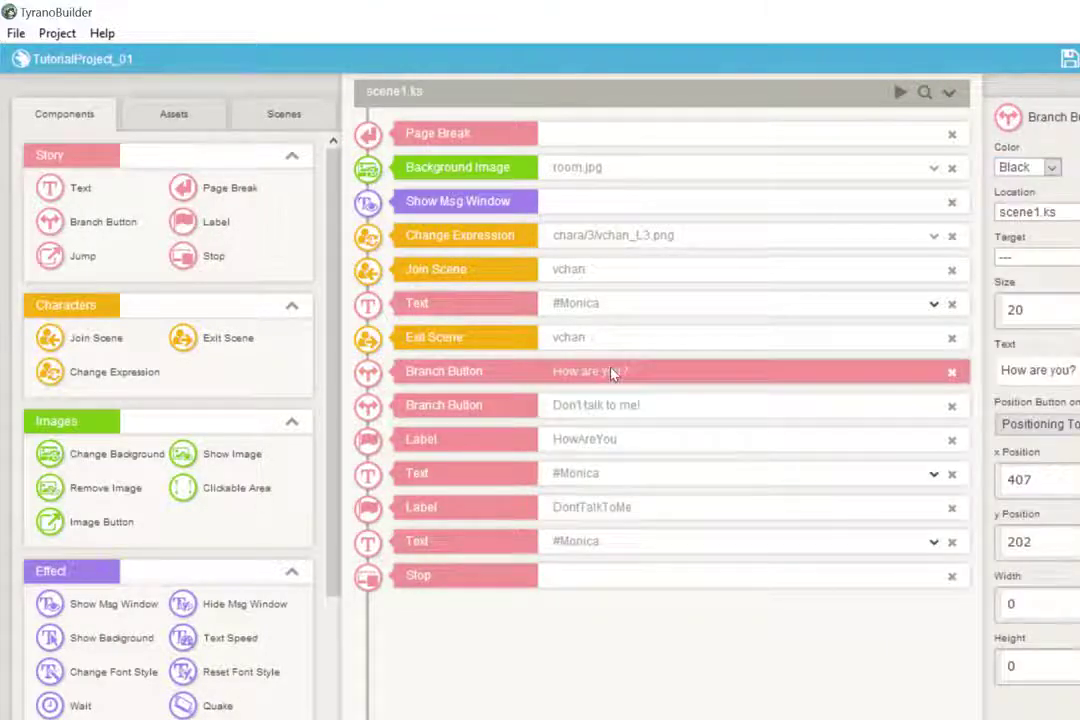
click(1036, 256)
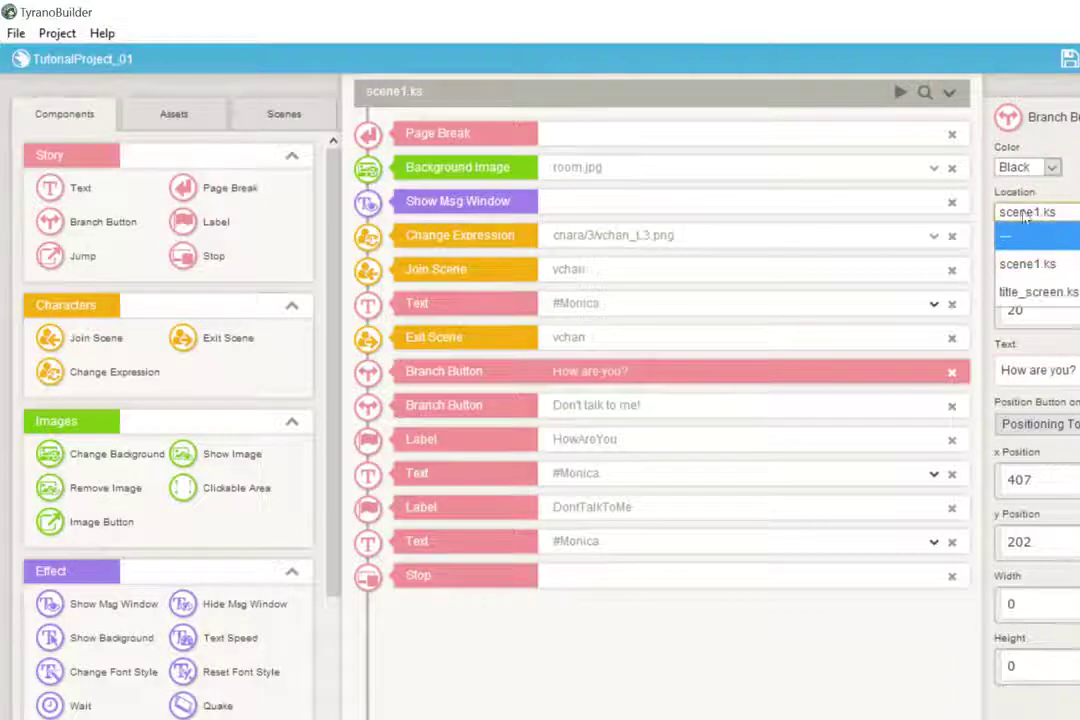
click(1043, 275)
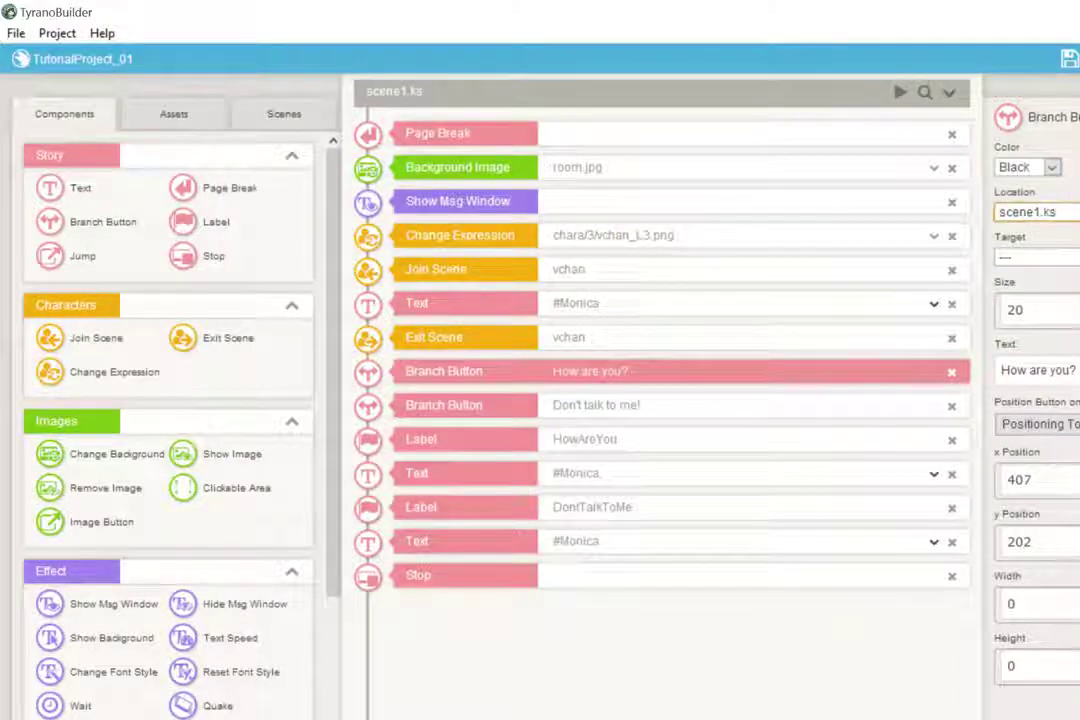
click(1036, 256)
click(1036, 306)
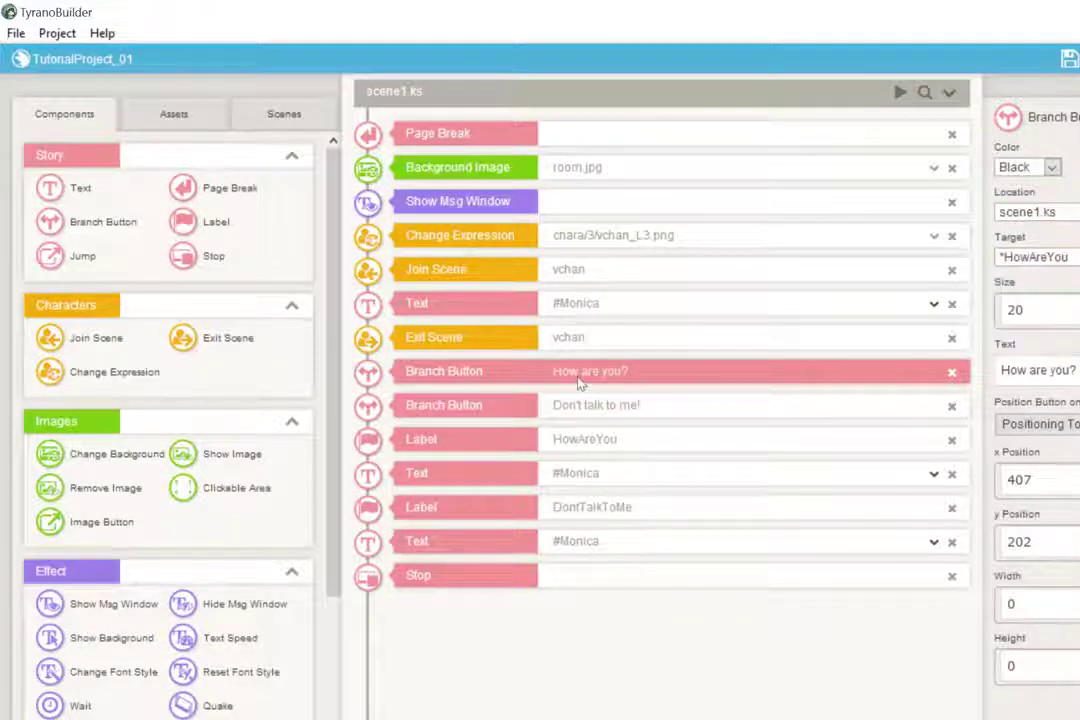
Set the Don't talk to me! choice to jump to *DontTalkToMe
click(545, 405)
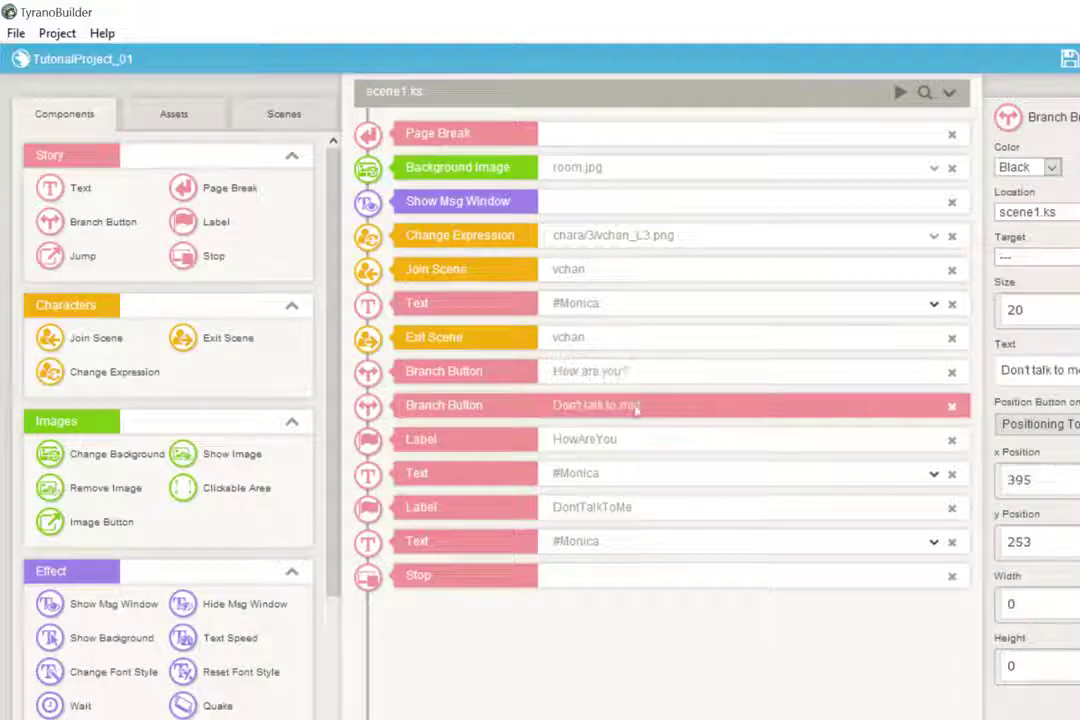
click(1054, 258)
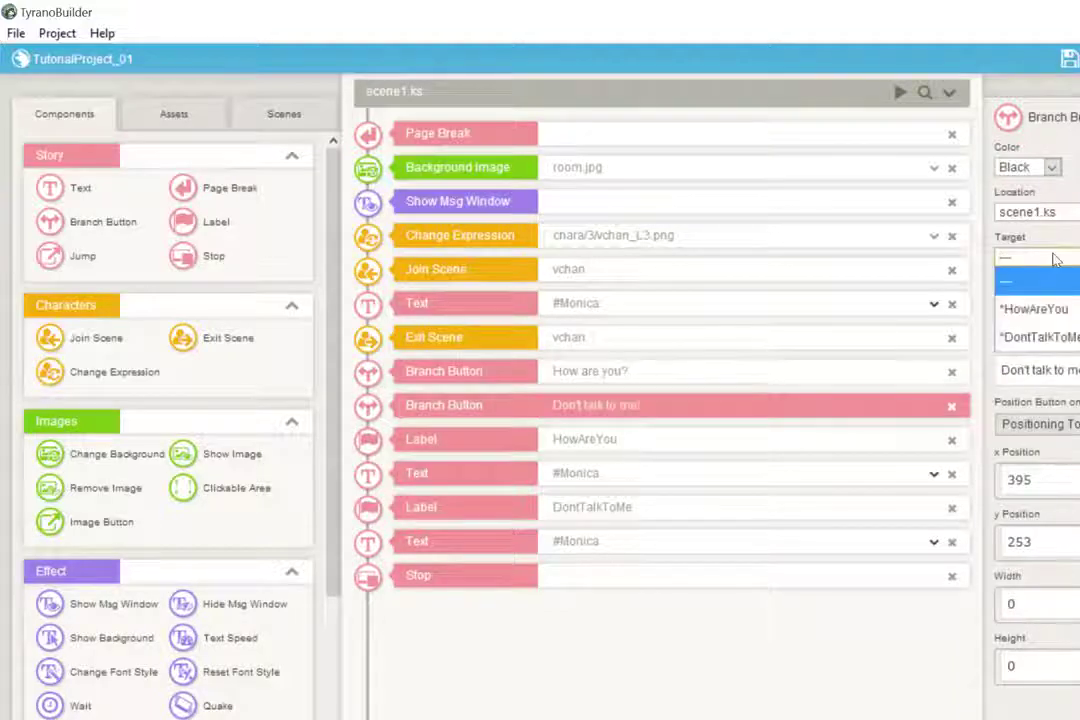
click(1045, 337)
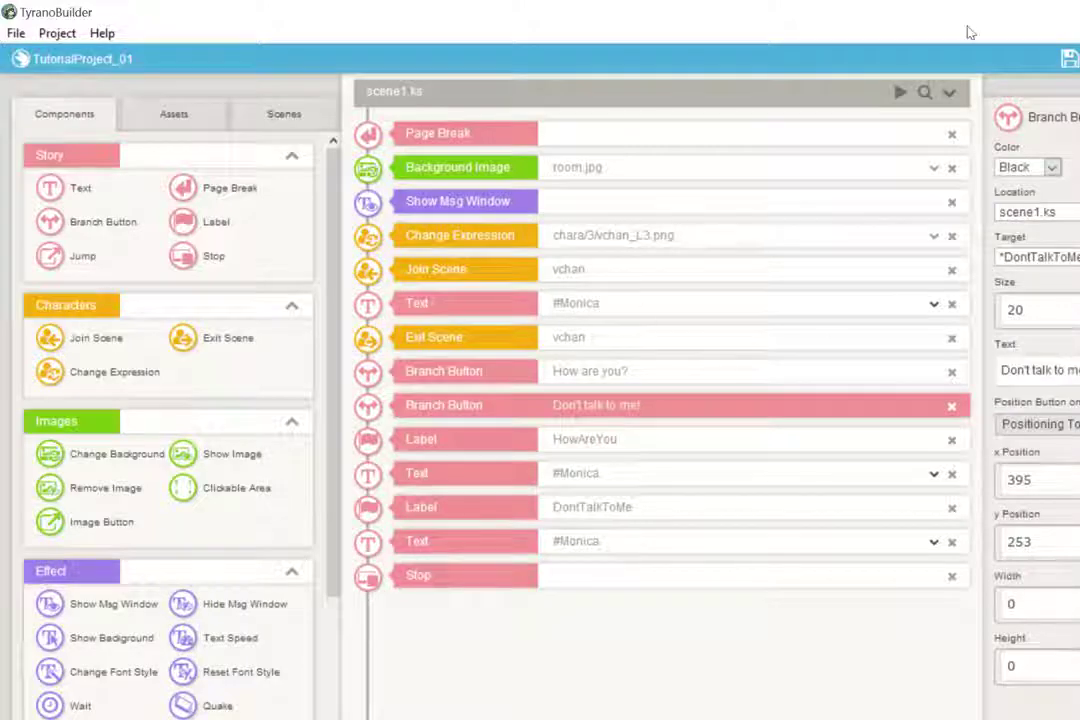
click(900, 92)
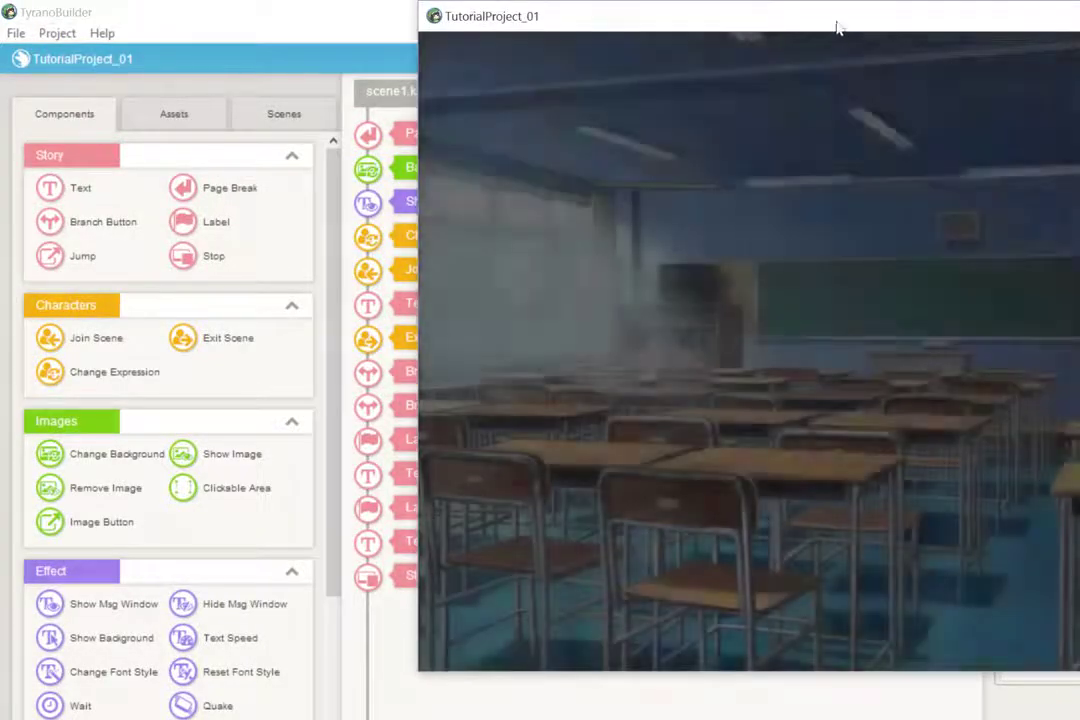
drag(836, 26, 606, 72)
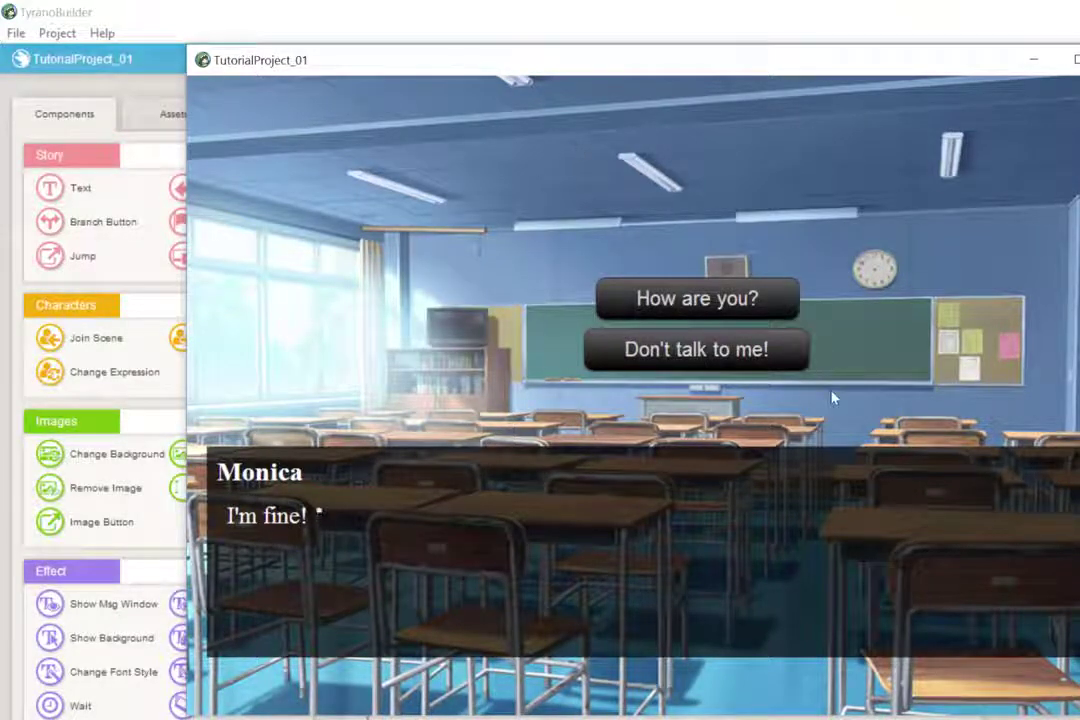
click(388, 550)
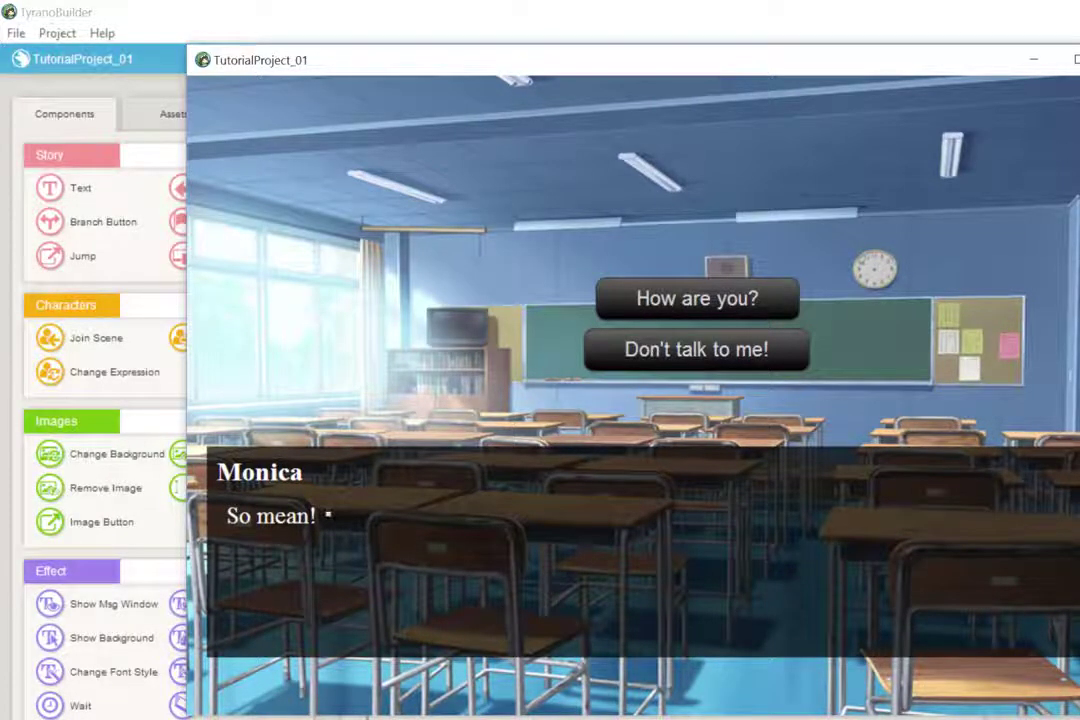
key(alt+F4)
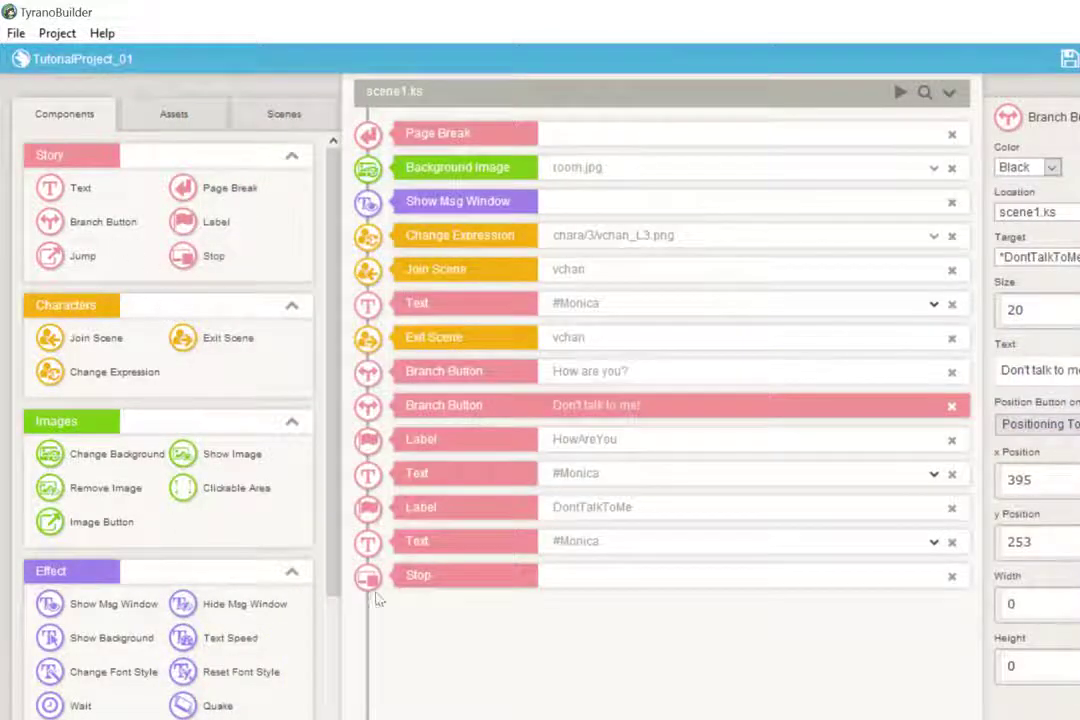
Move Stop after the choices, test How are you?, and dismiss the HowAreYou-not-found alert
drag(374, 577, 381, 434)
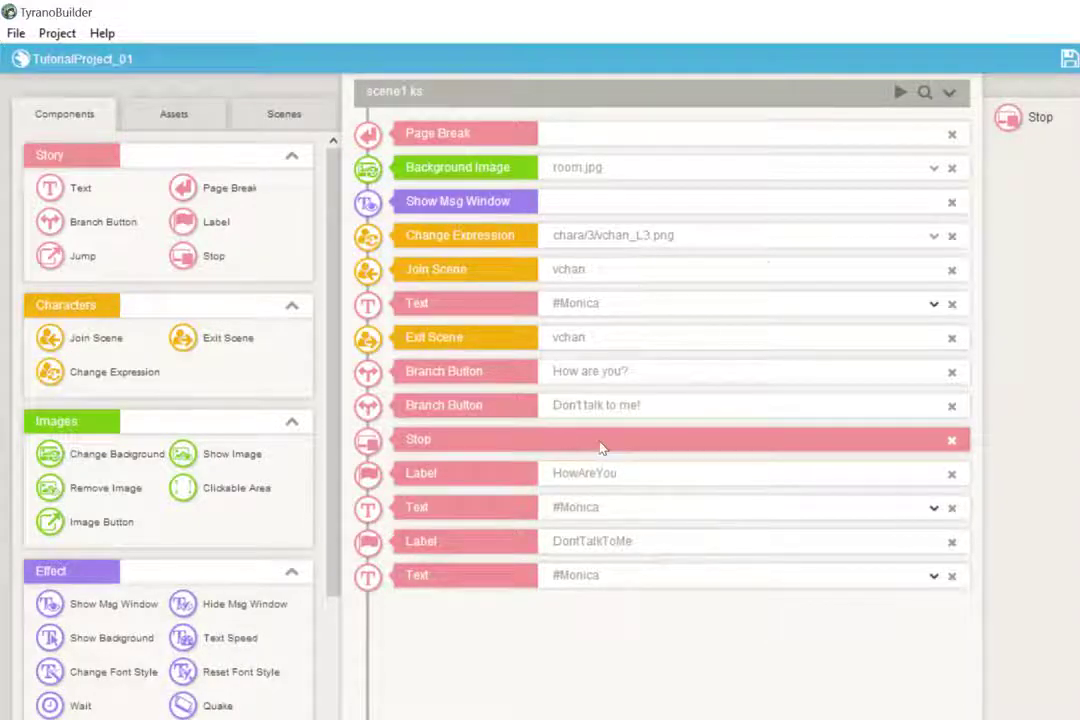
click(901, 93)
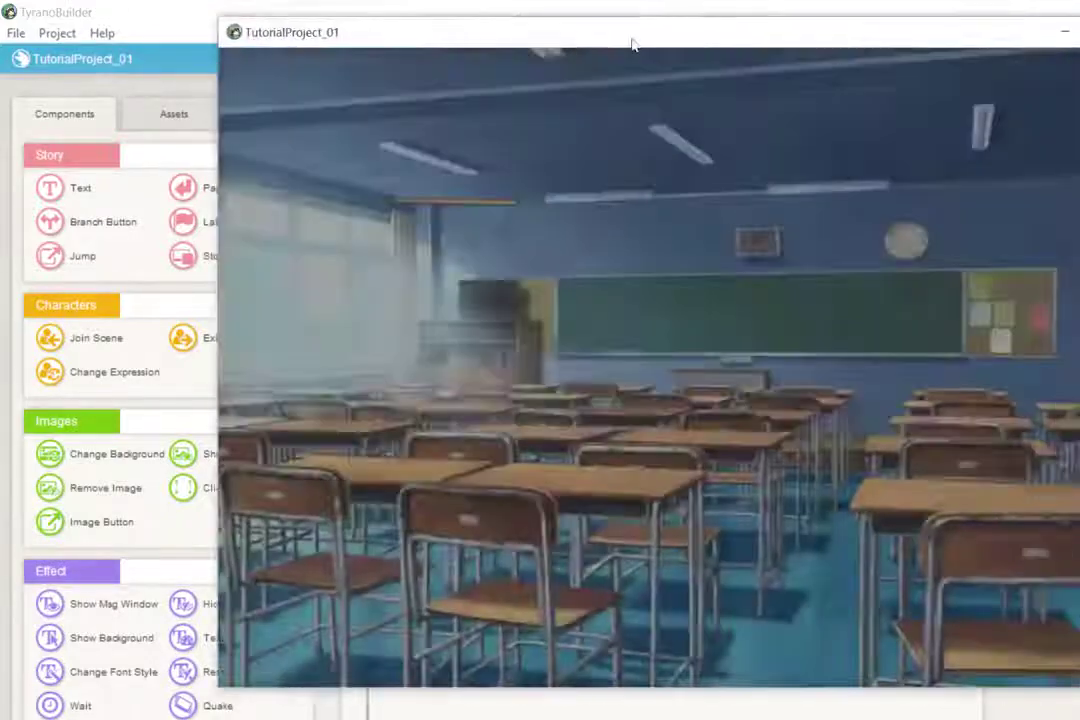
drag(632, 44, 540, 30)
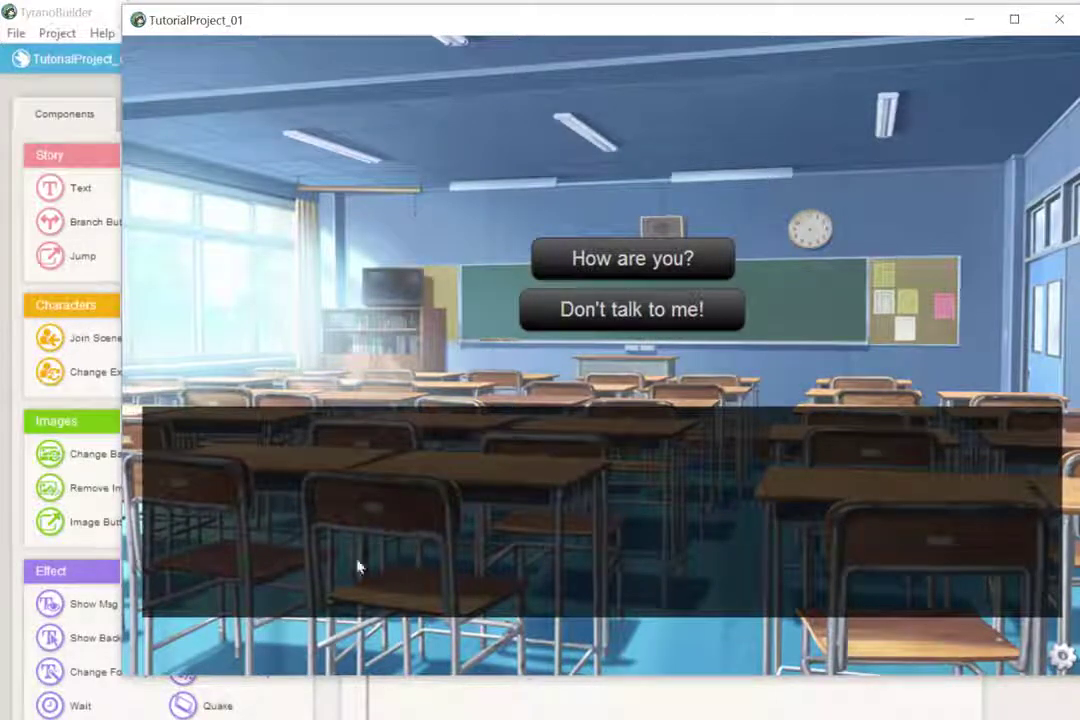
click(596, 260)
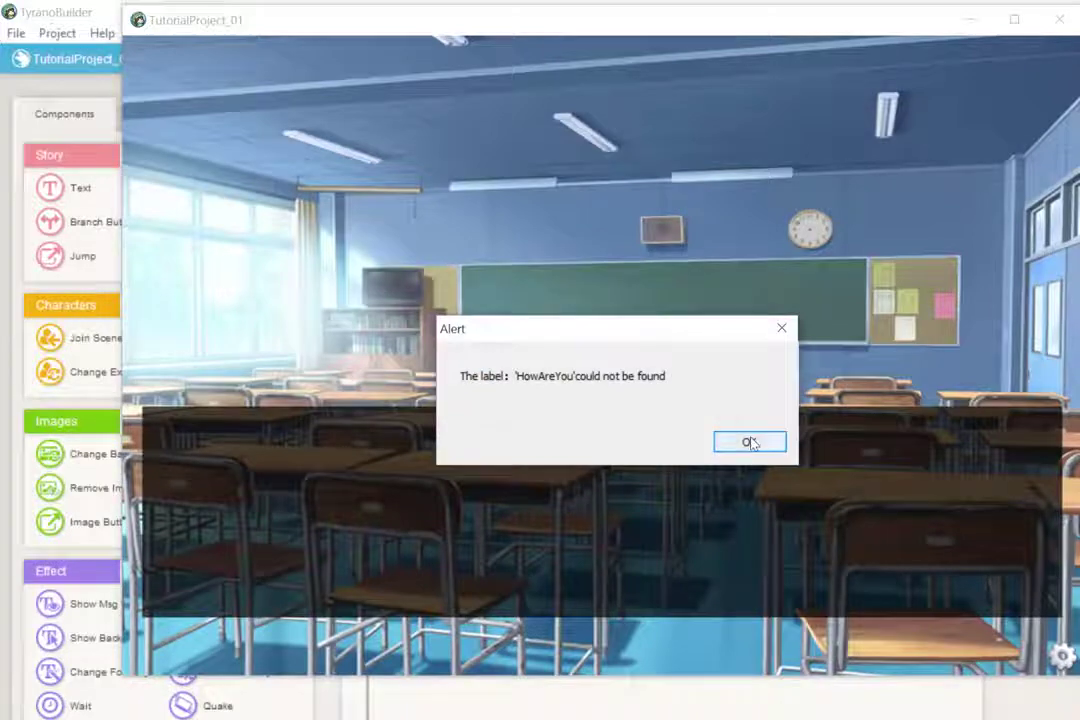
click(750, 443)
Close the test run, retarget How are you? to *HowAreYou, and save the project
click(1059, 19)
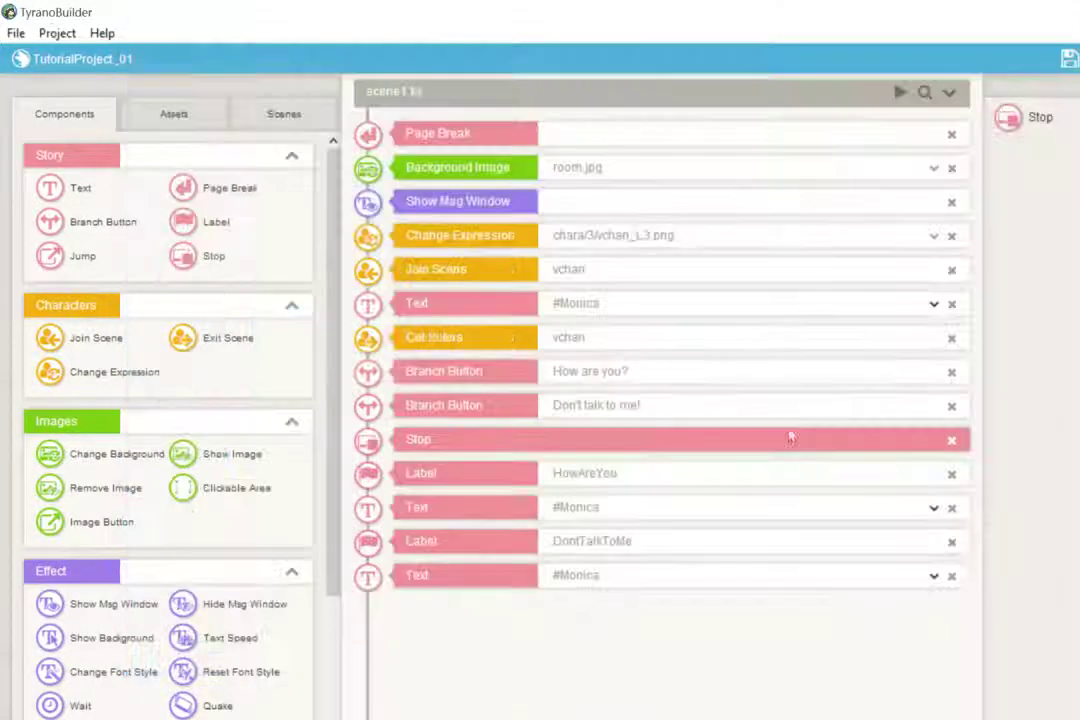
click(645, 476)
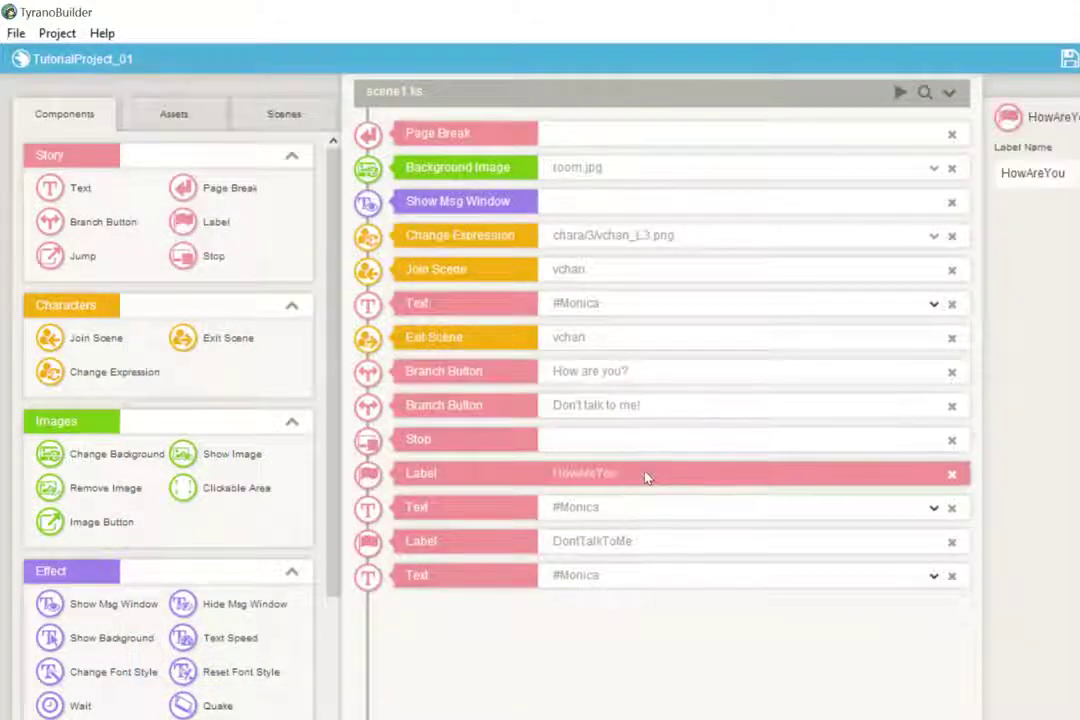
click(605, 371)
click(1050, 257)
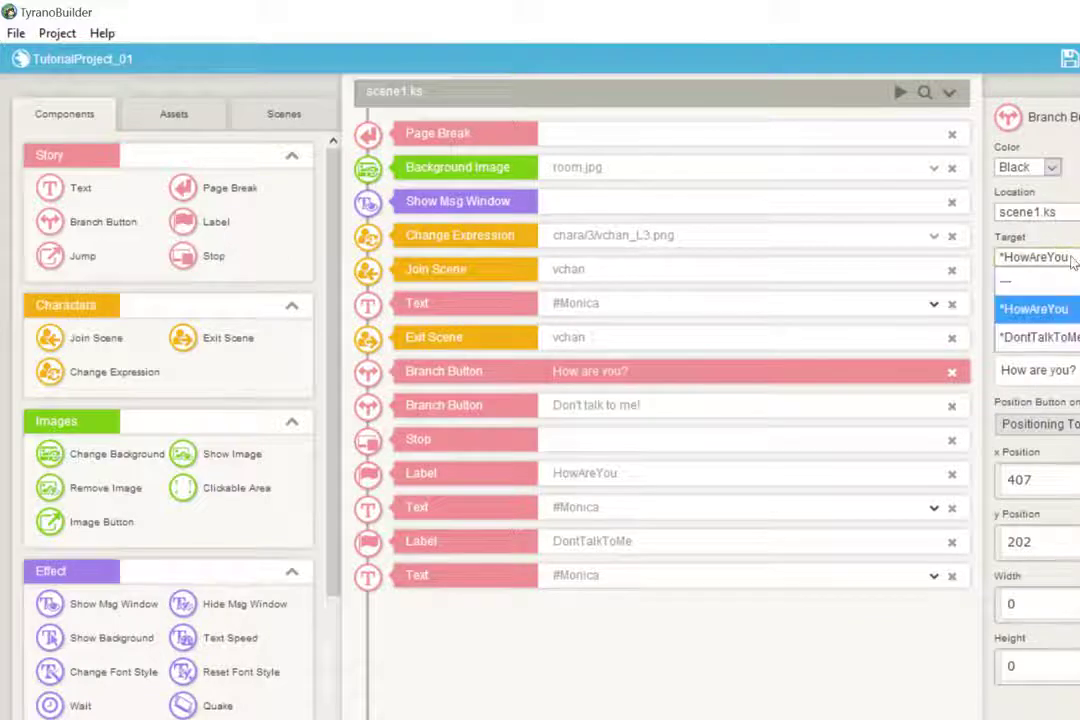
click(1063, 310)
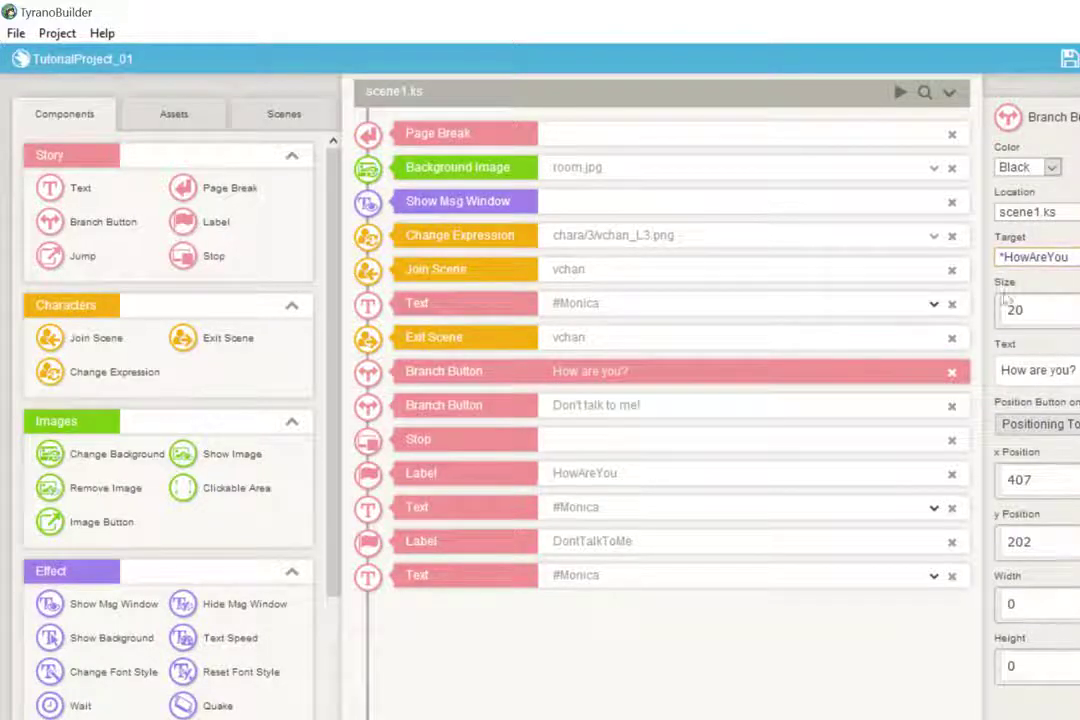
key(ctrl+s)
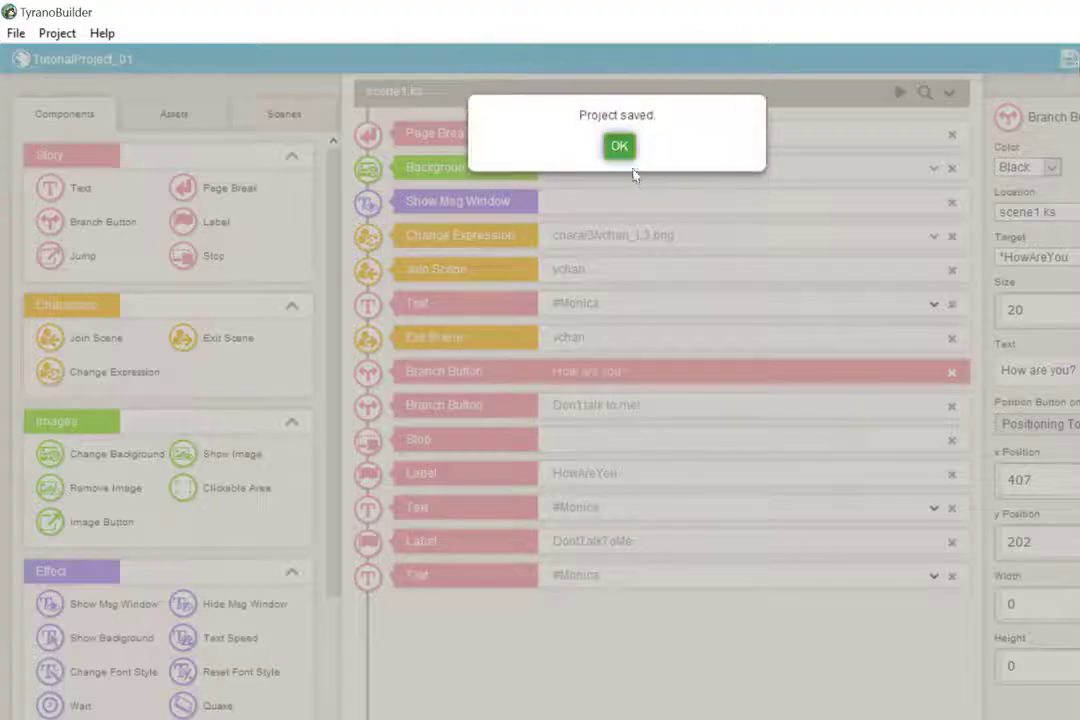
click(621, 148)
Check the HowAreYou label name, save again, and start a fresh test run
click(651, 481)
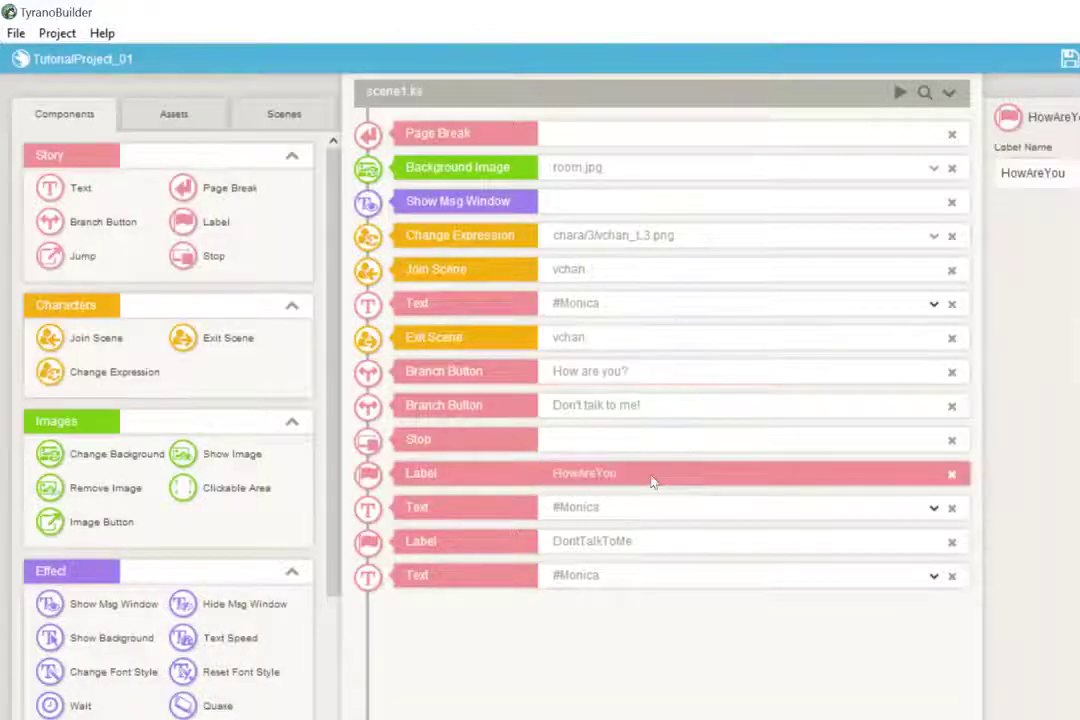
click(1035, 173)
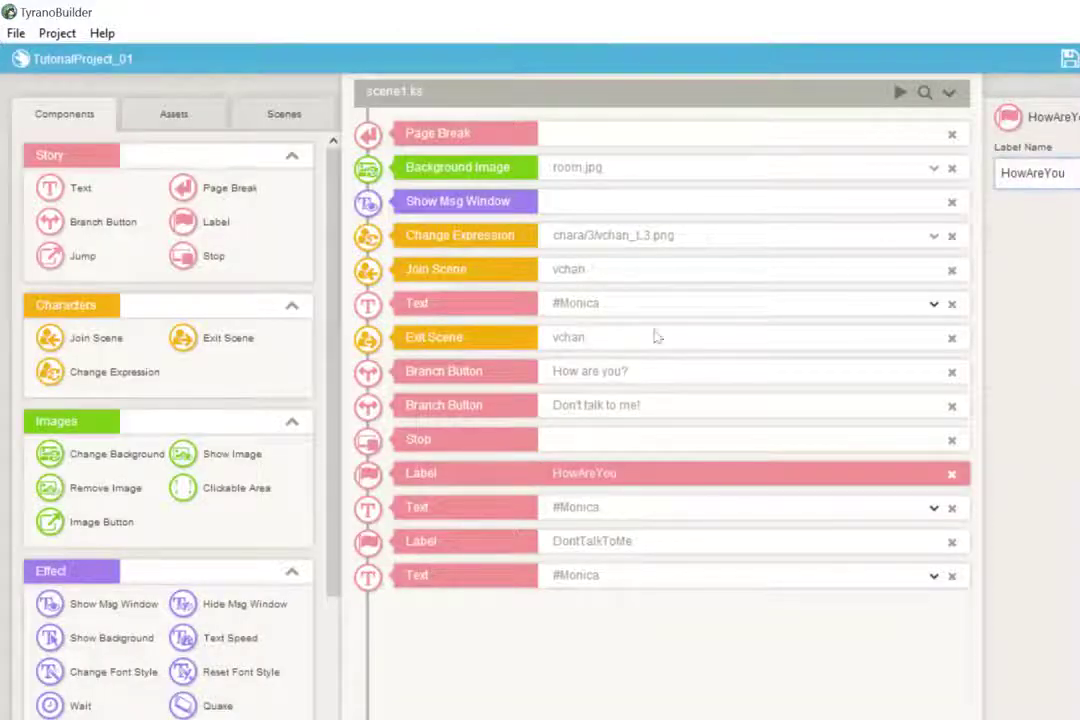
click(577, 377)
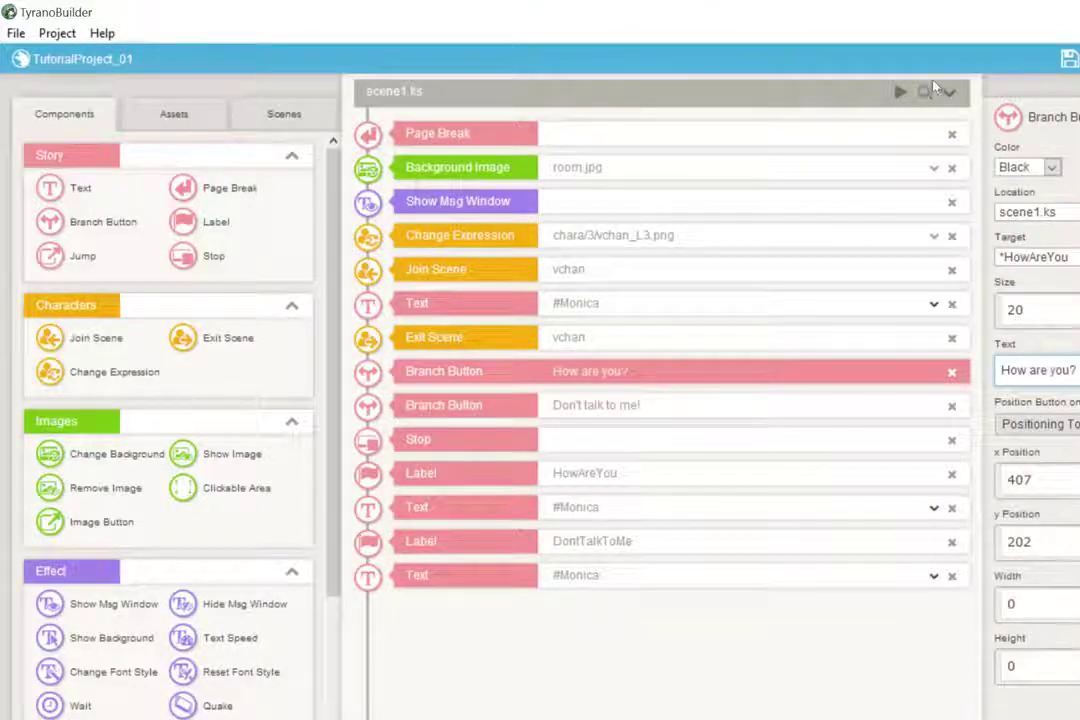
click(1067, 59)
click(620, 147)
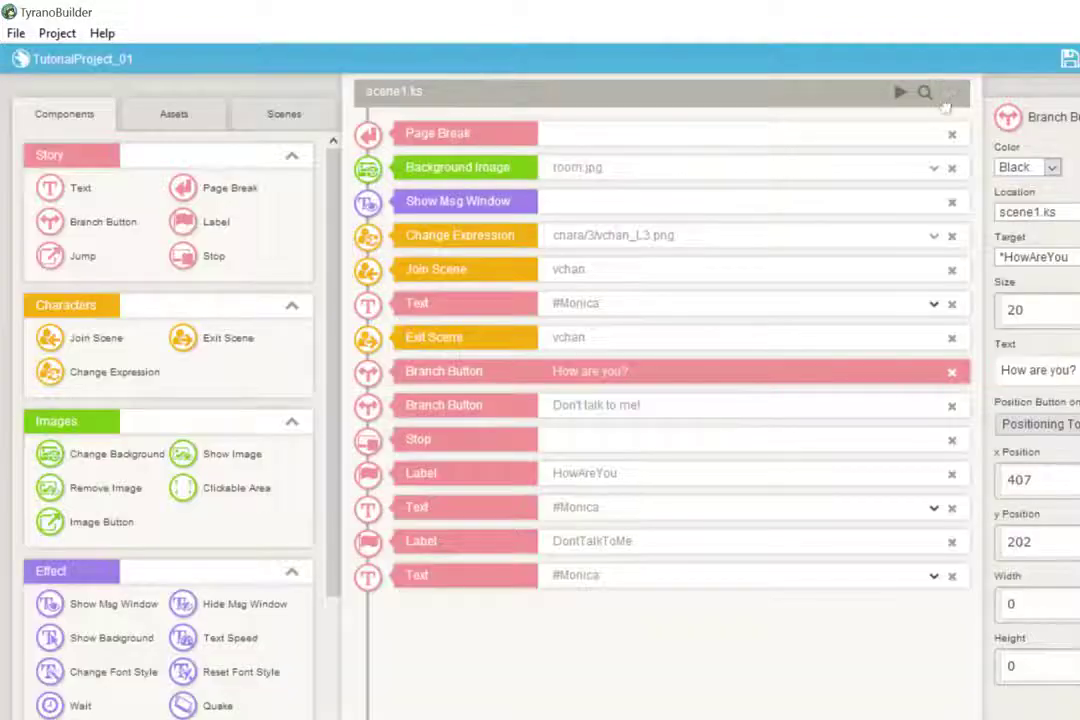
click(900, 92)
Test-play the 'How are you?' choice, seeing 'I'm fine!' then 'So mean!', and close the preview
drag(904, 43, 549, 89)
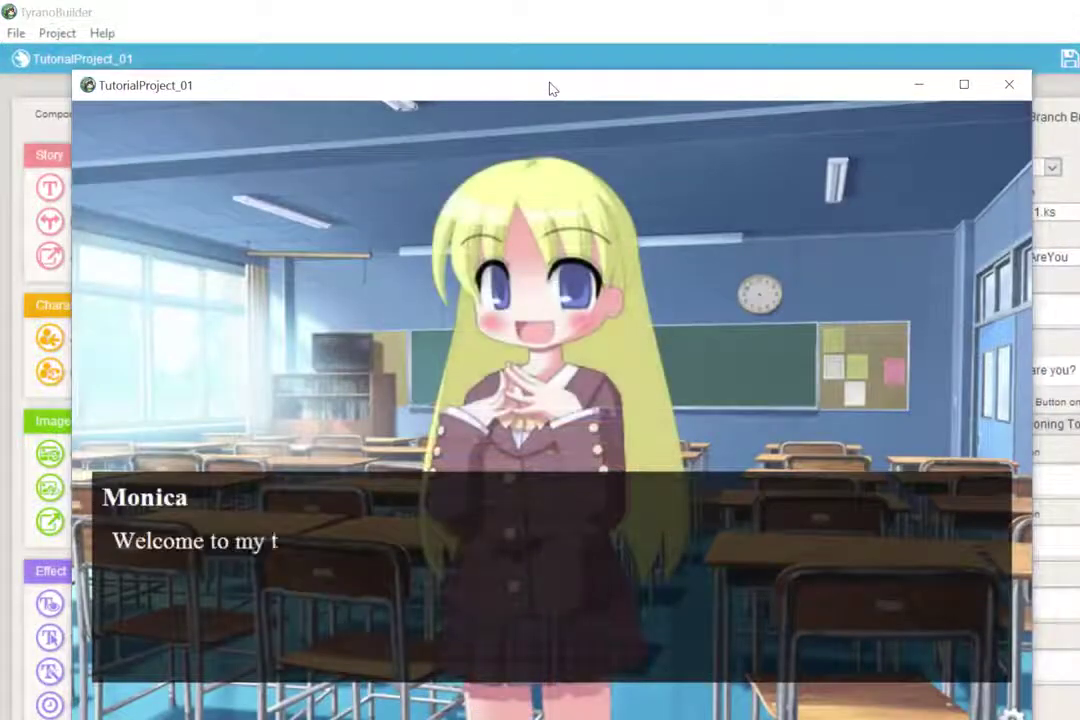
key(Return)
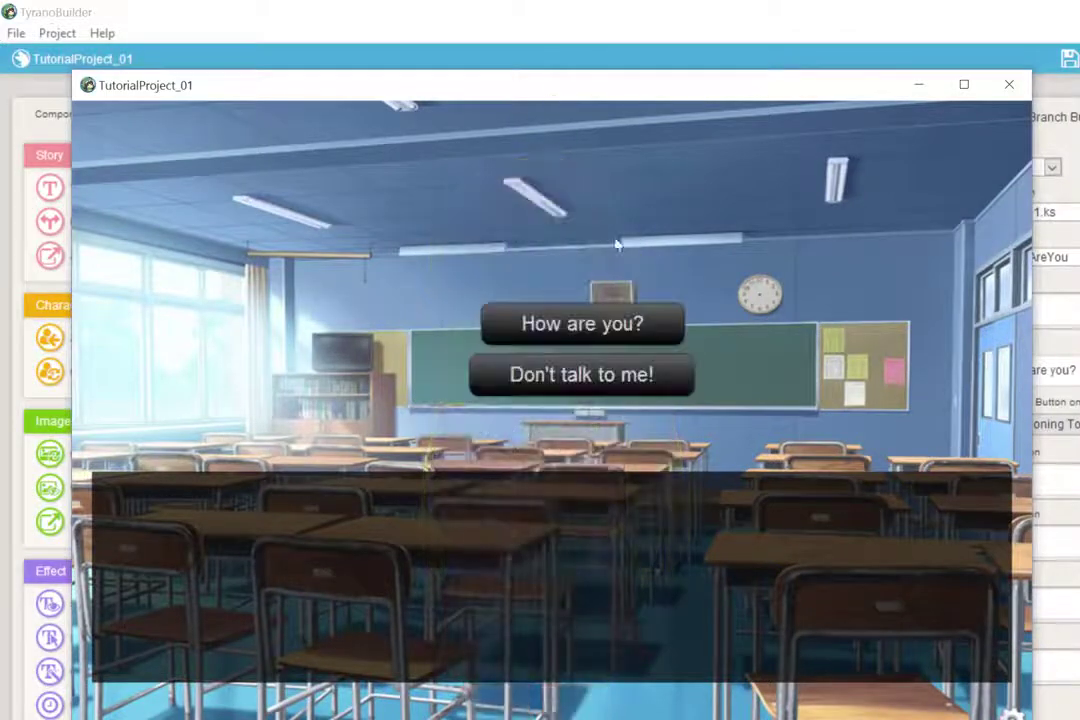
click(610, 327)
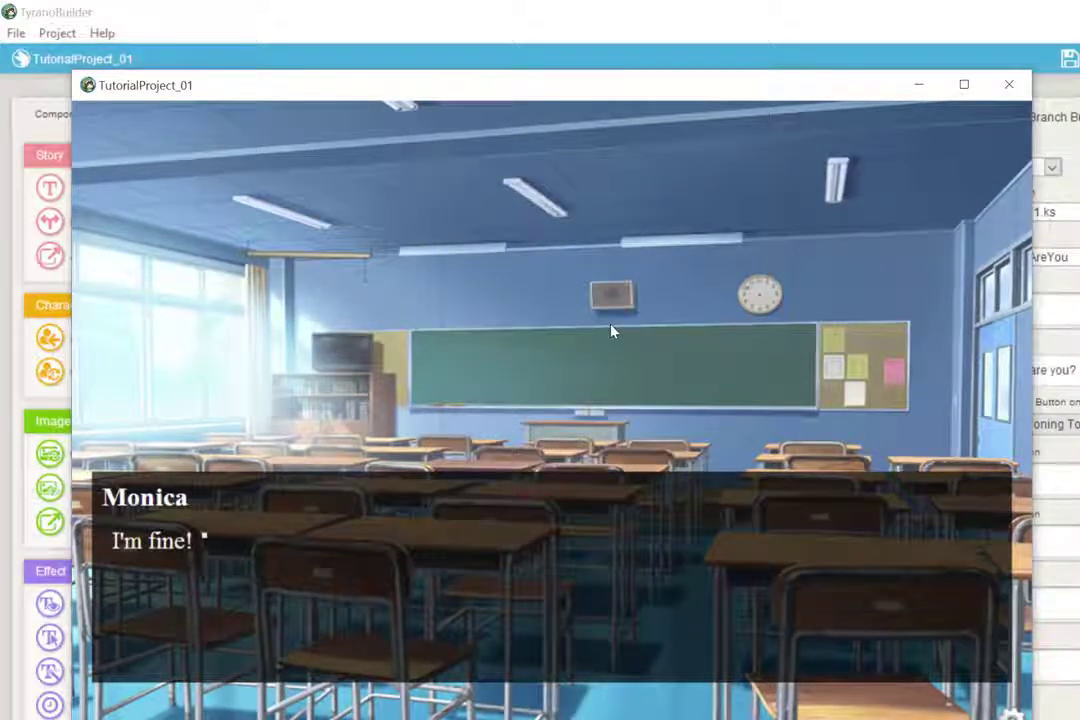
click(612, 331)
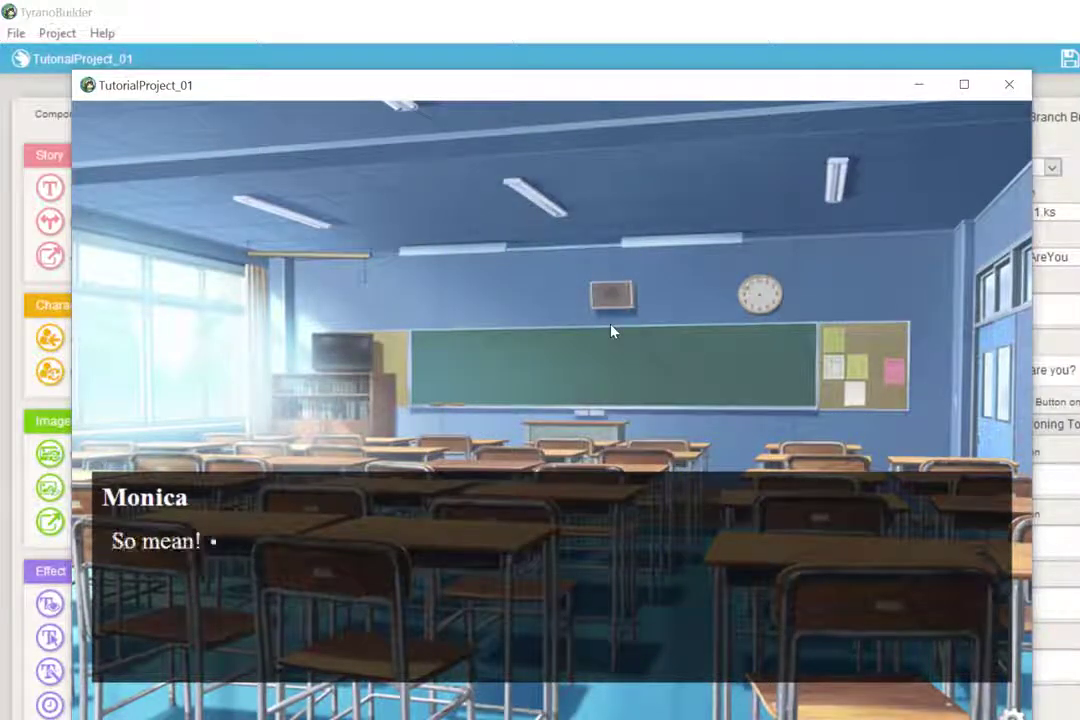
click(1009, 84)
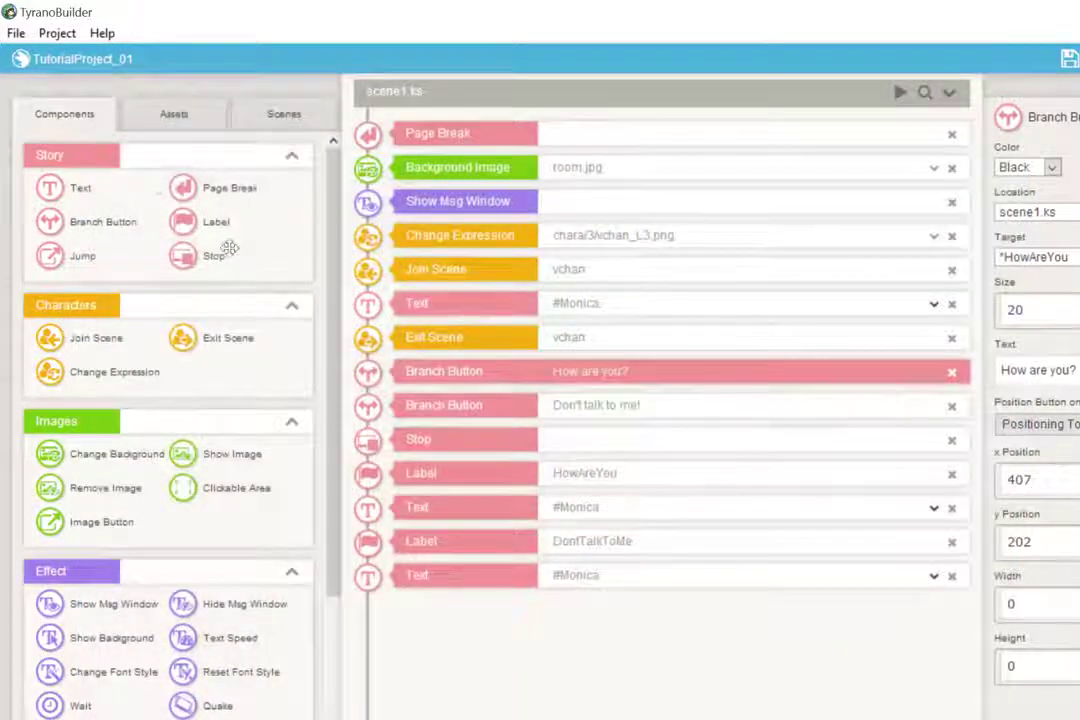
Append a Label named Continue1 followed by a Stop at the end of the scene
drag(185, 221, 491, 615)
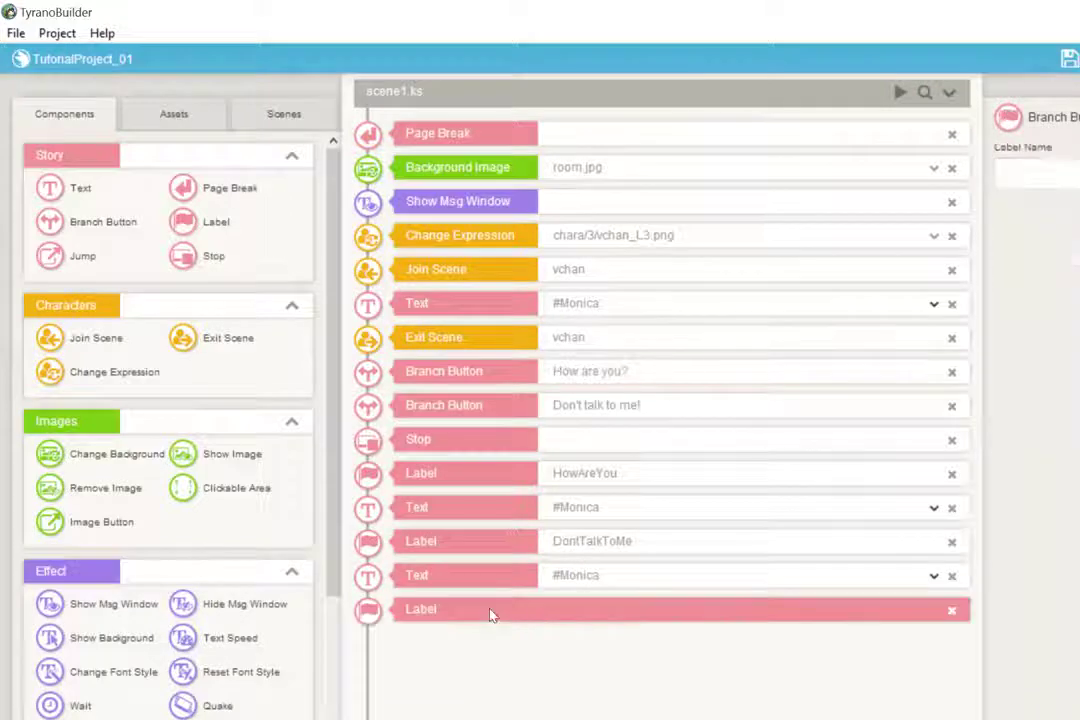
drag(190, 256, 441, 686)
click(572, 612)
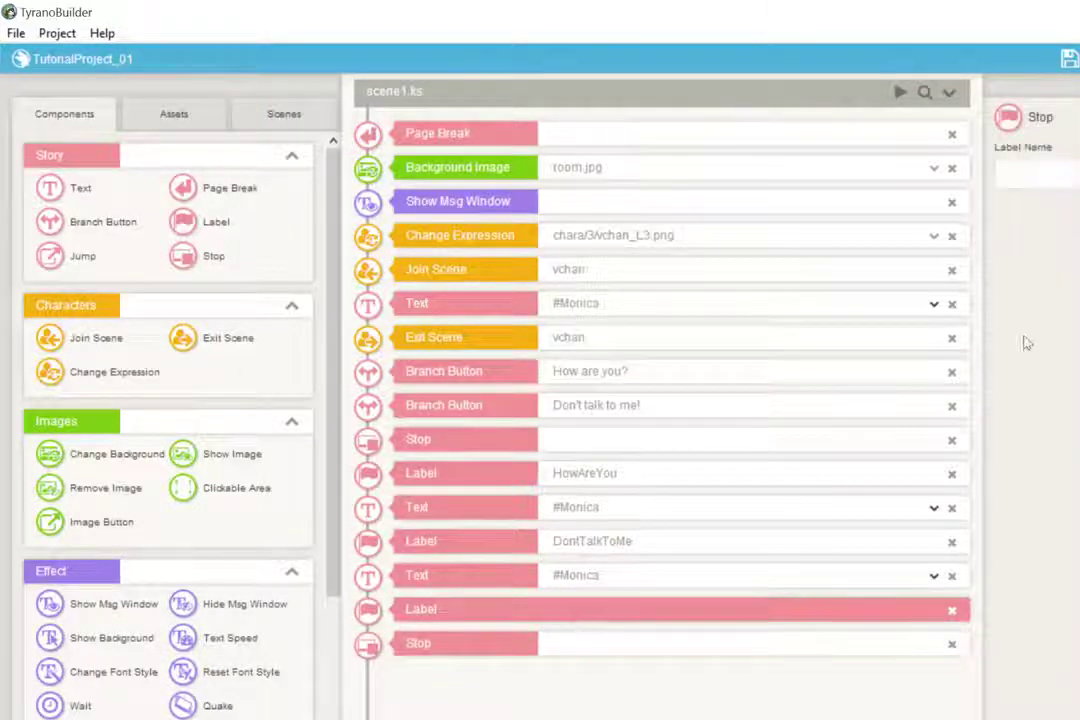
click(1045, 173)
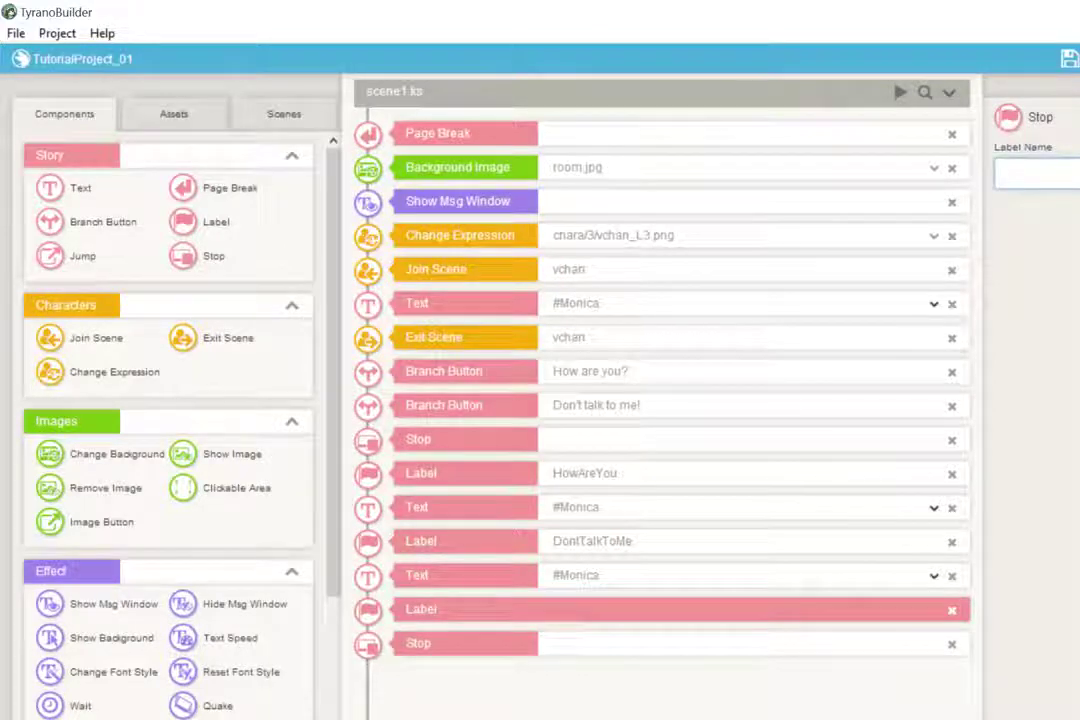
text(Continue1)
key(Return)
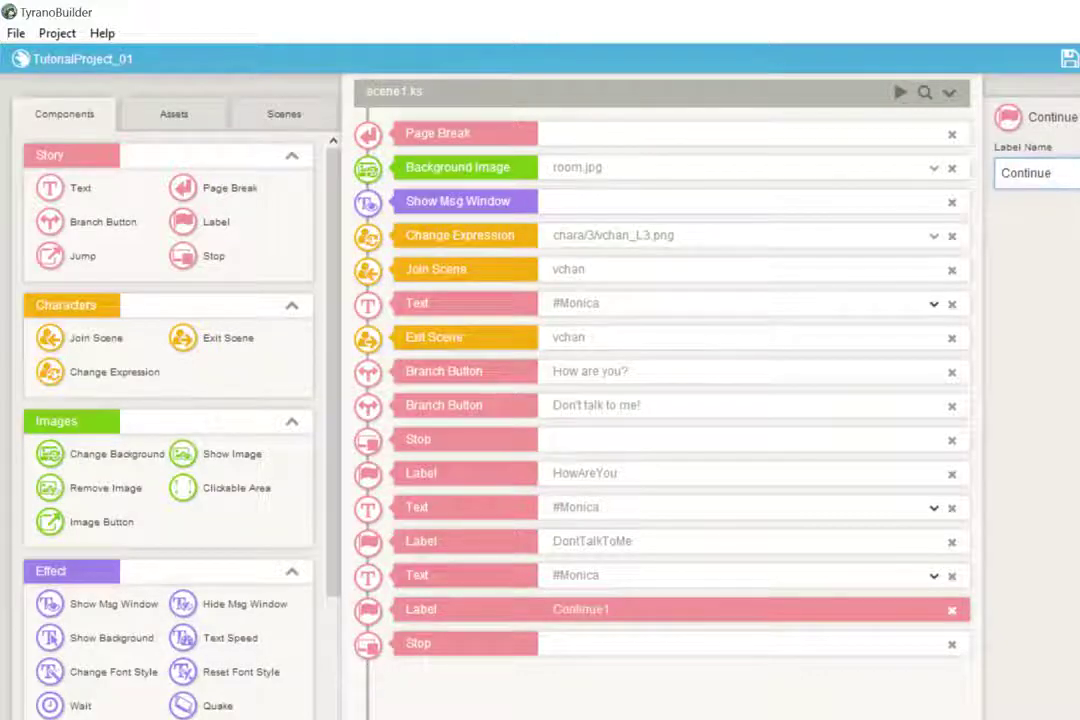
text(ow)
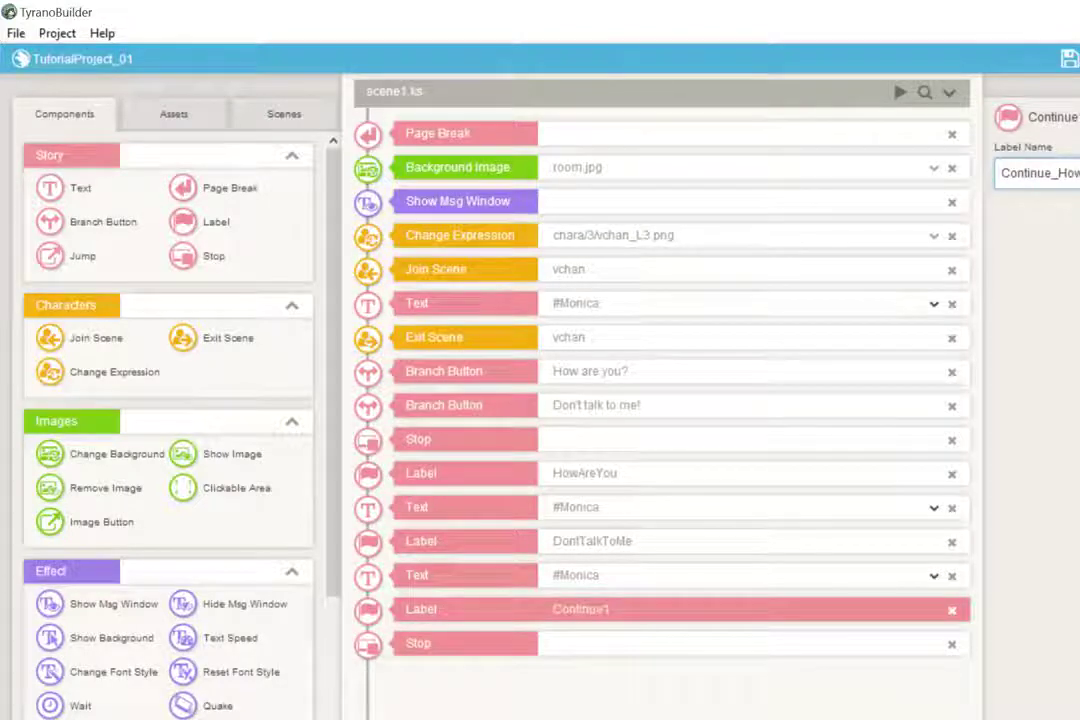
key(BackSpace)
key(BackSpace)
key(BackSpace)
key(BackSpace)
text(e1)
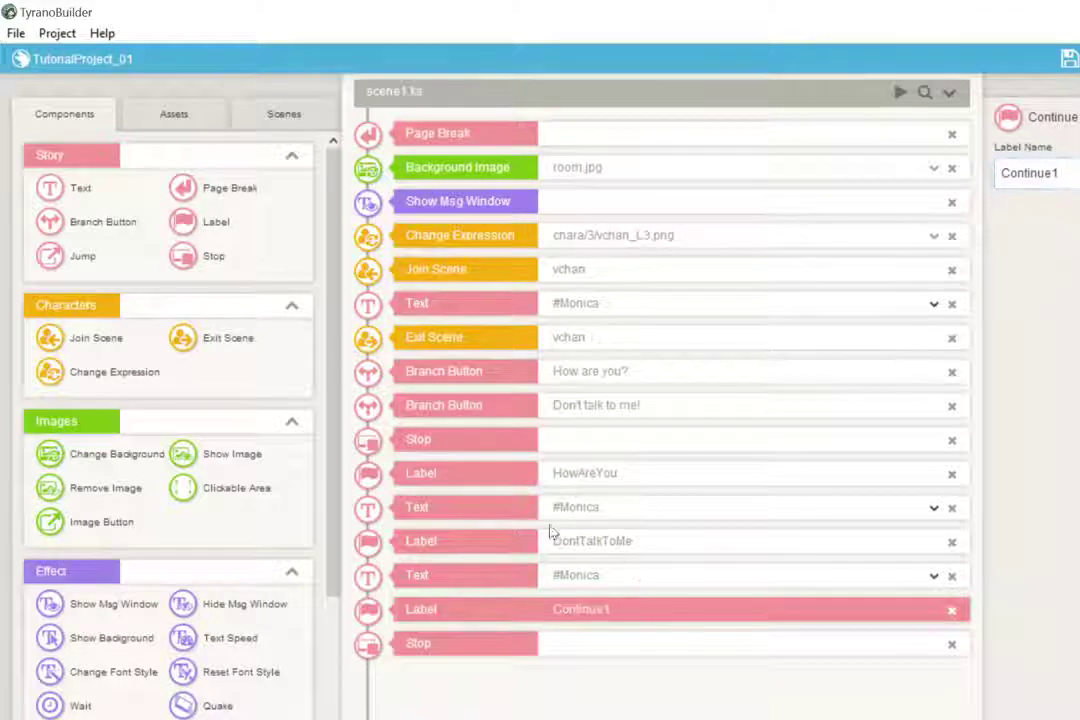
click(316, 432)
Place a Jump after Monica's 'I'm fine!' line targeting *Continue1
drag(50, 250, 448, 528)
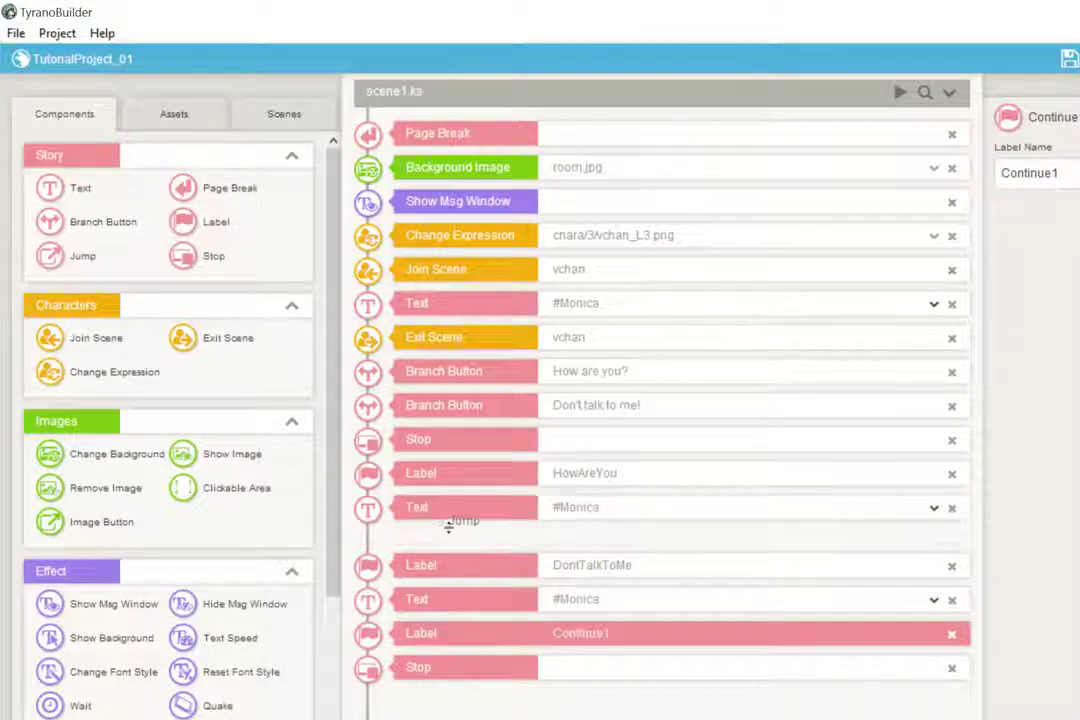
mouse_move(448, 527)
mouse_down()
mouse_move(446, 513)
mouse_move(452, 545)
mouse_up()
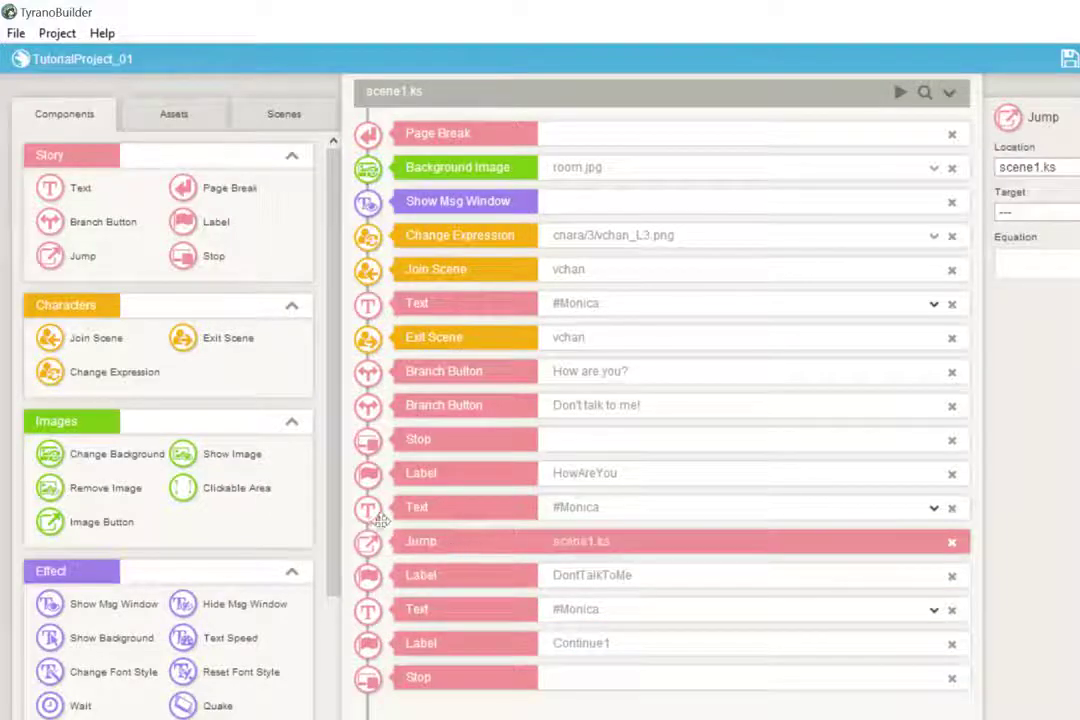
click(569, 508)
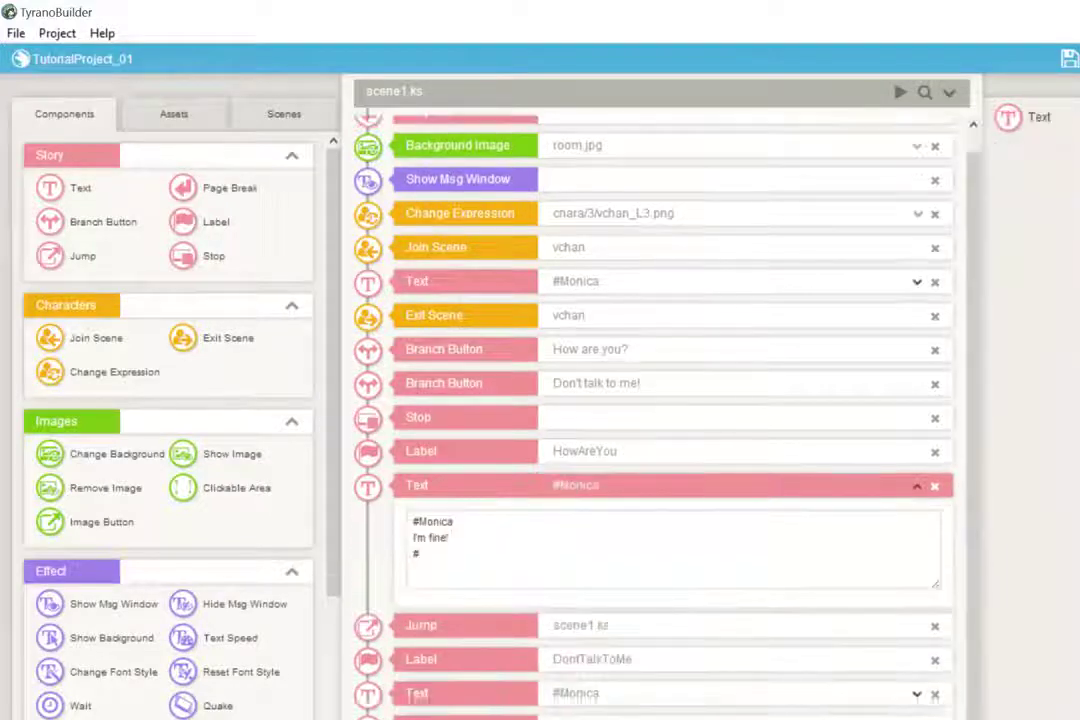
click(538, 627)
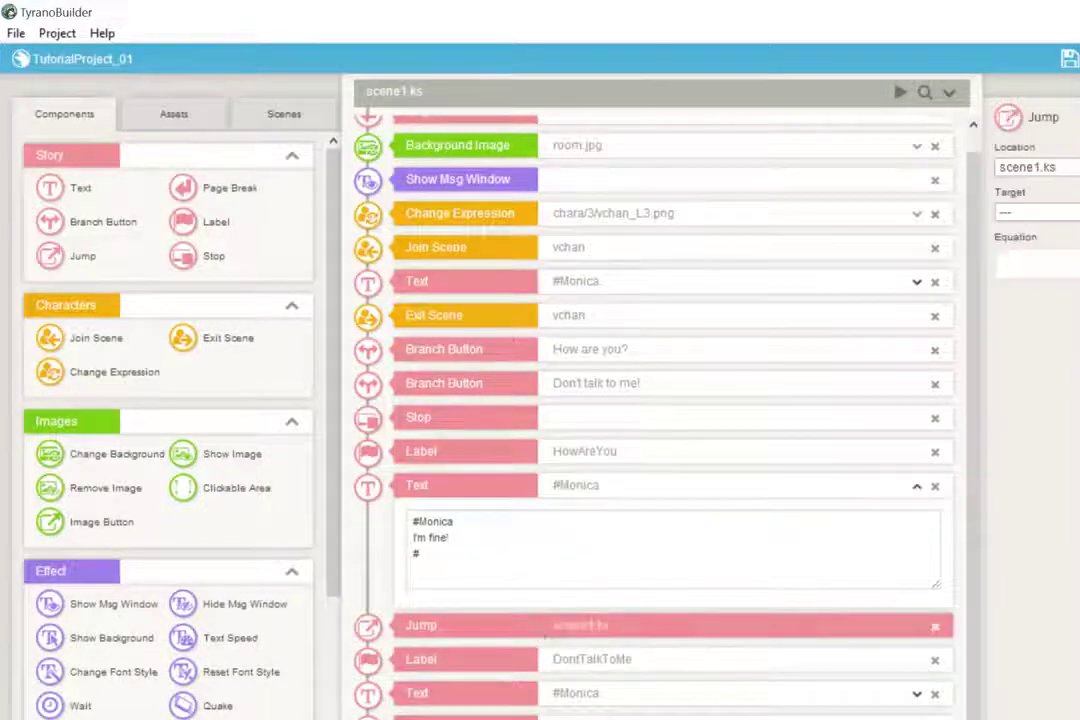
click(1040, 212)
click(1045, 318)
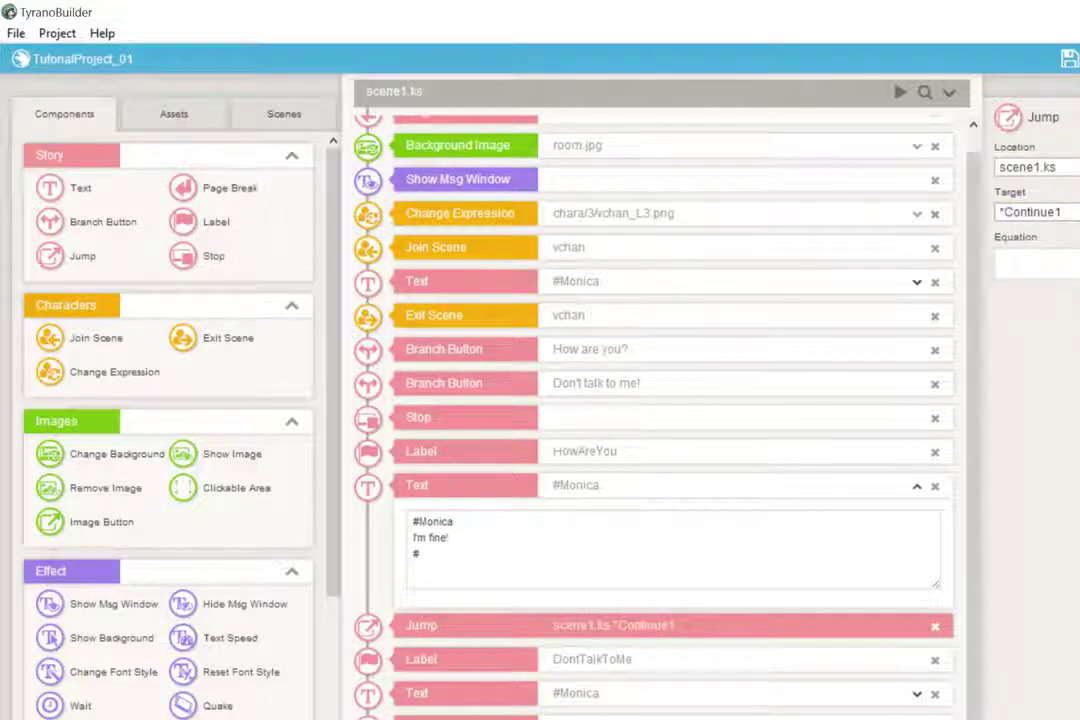
click(420, 553)
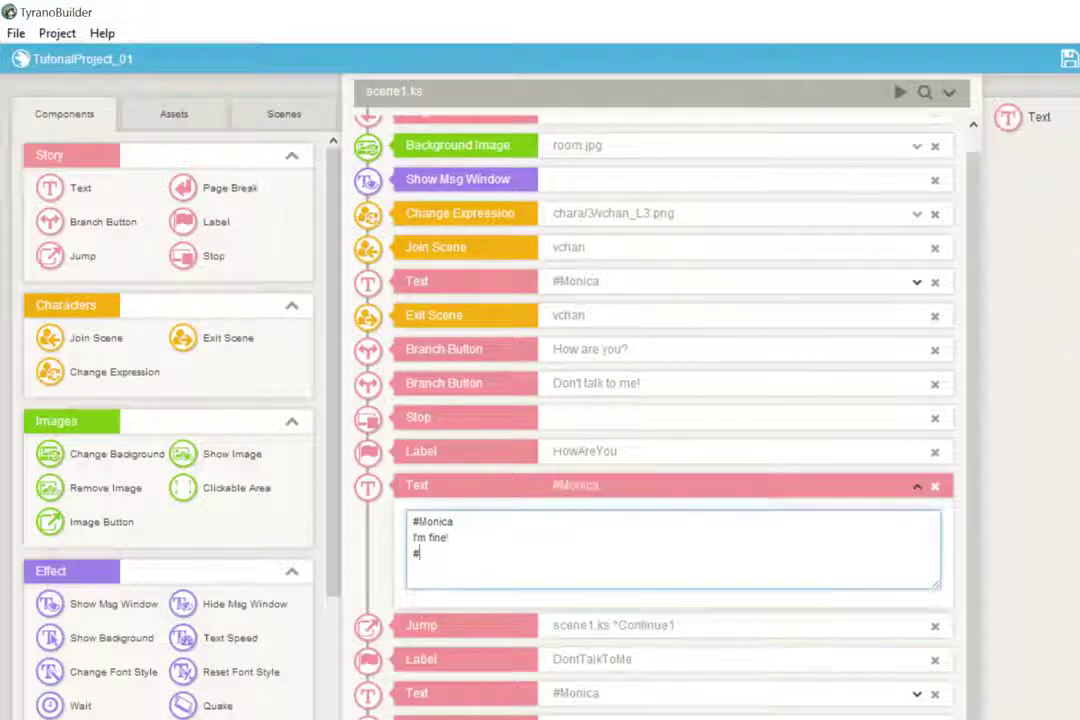
click(410, 690)
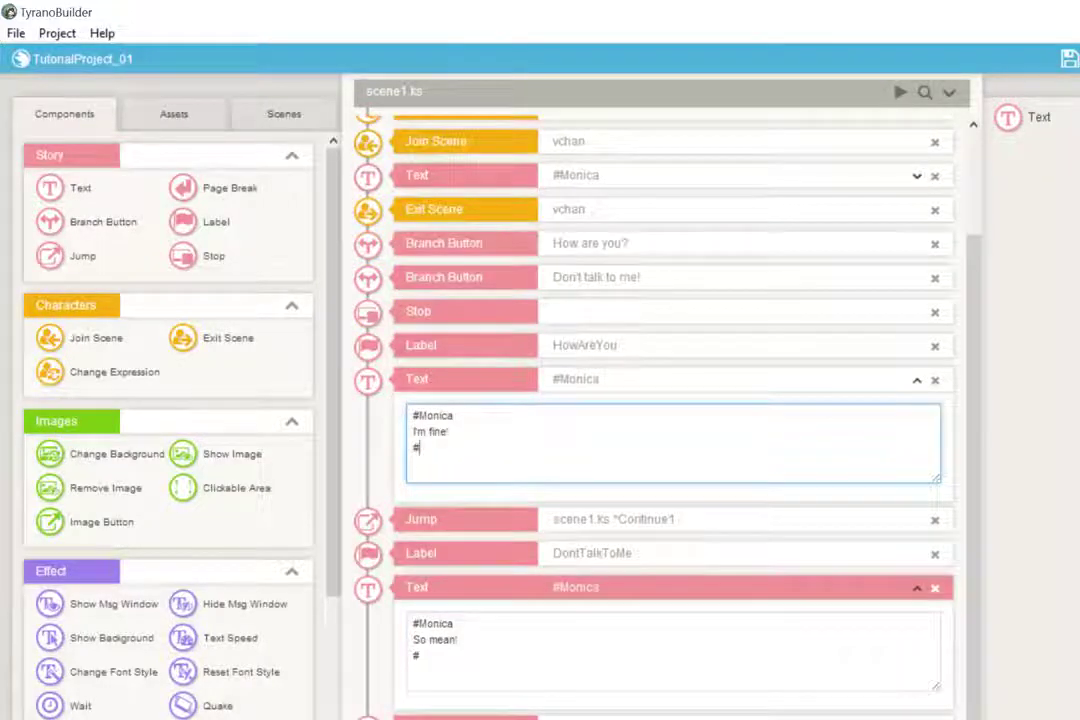
Add a second Jump after the 'So mean!' line, targeting scene1.ks *Continue1
drag(50, 252, 518, 713)
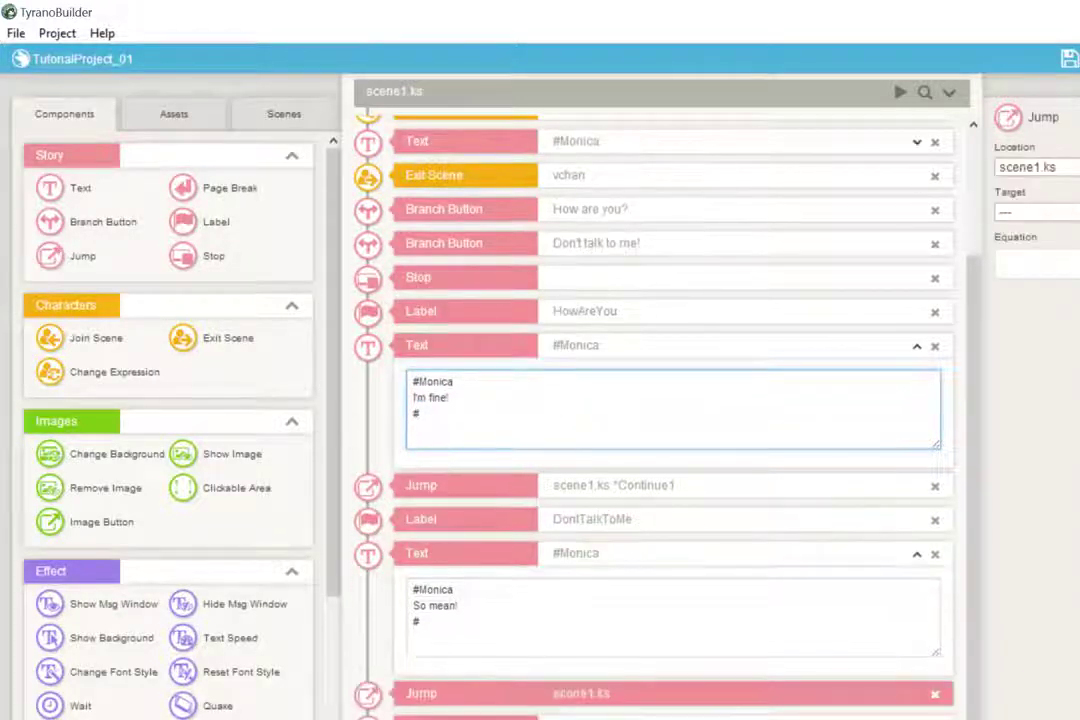
click(1060, 212)
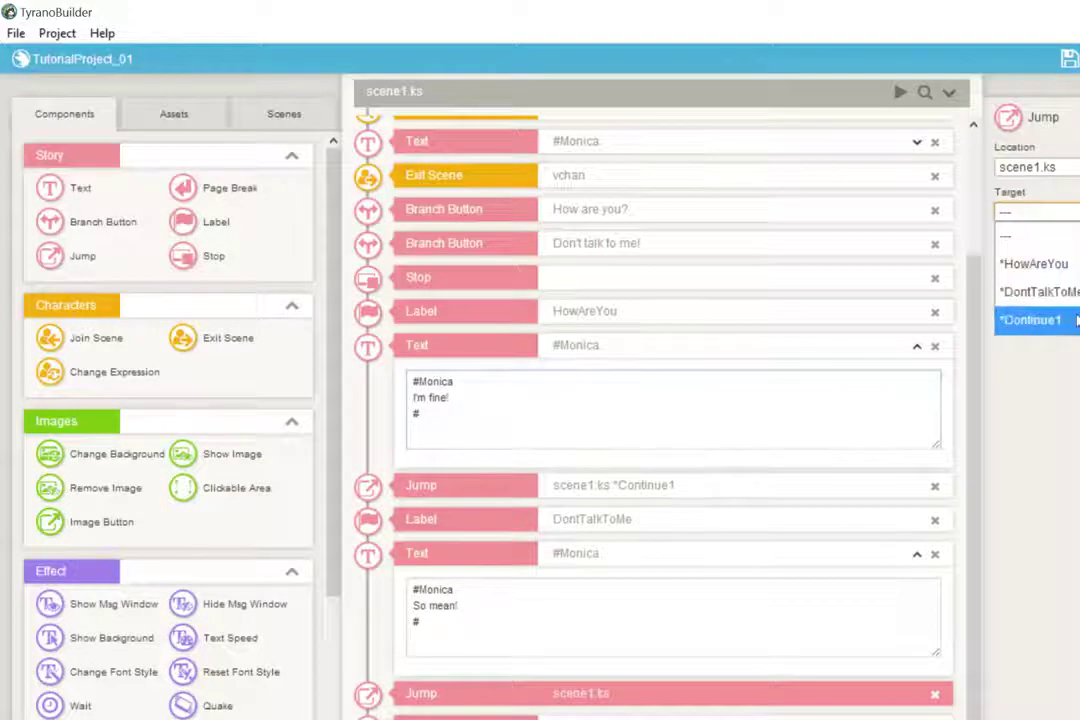
click(1060, 320)
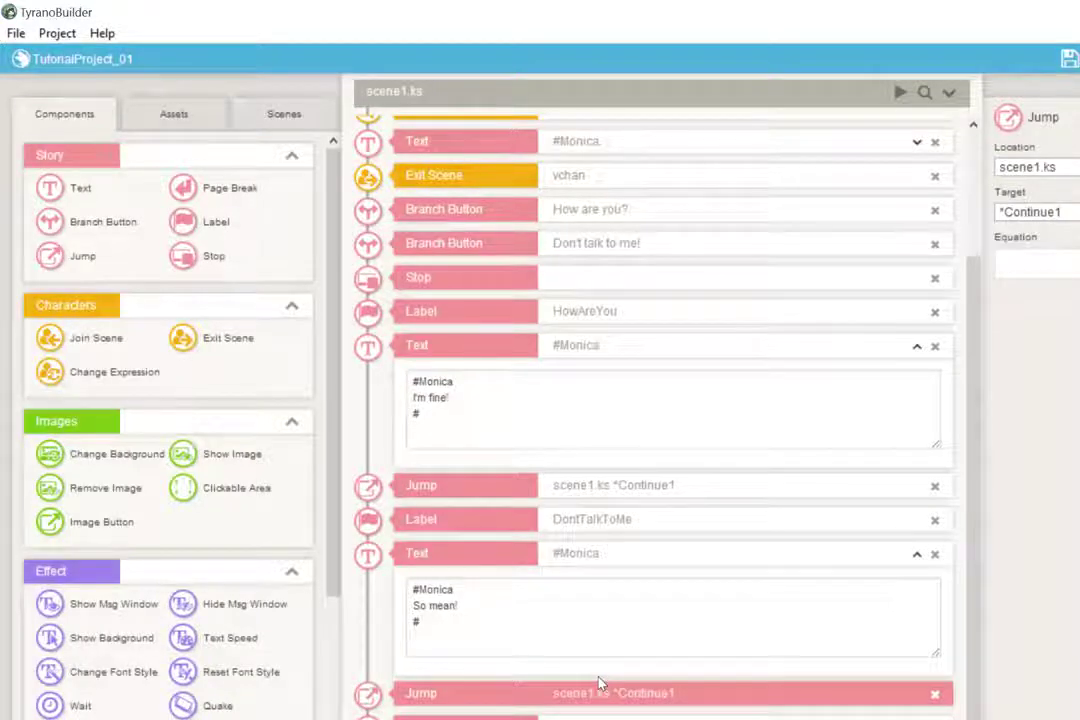
drag(415, 693, 366, 697)
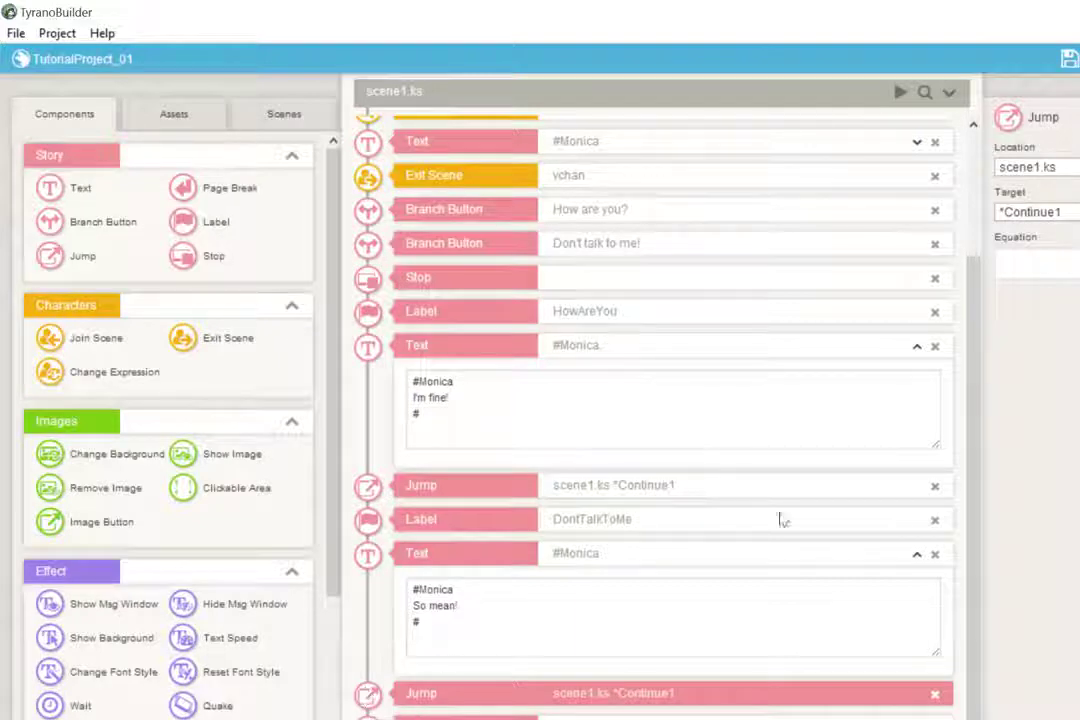
Test-run the game, pick 'Don't talk to me!' and confirm Monica replies 'So mean!'
click(900, 91)
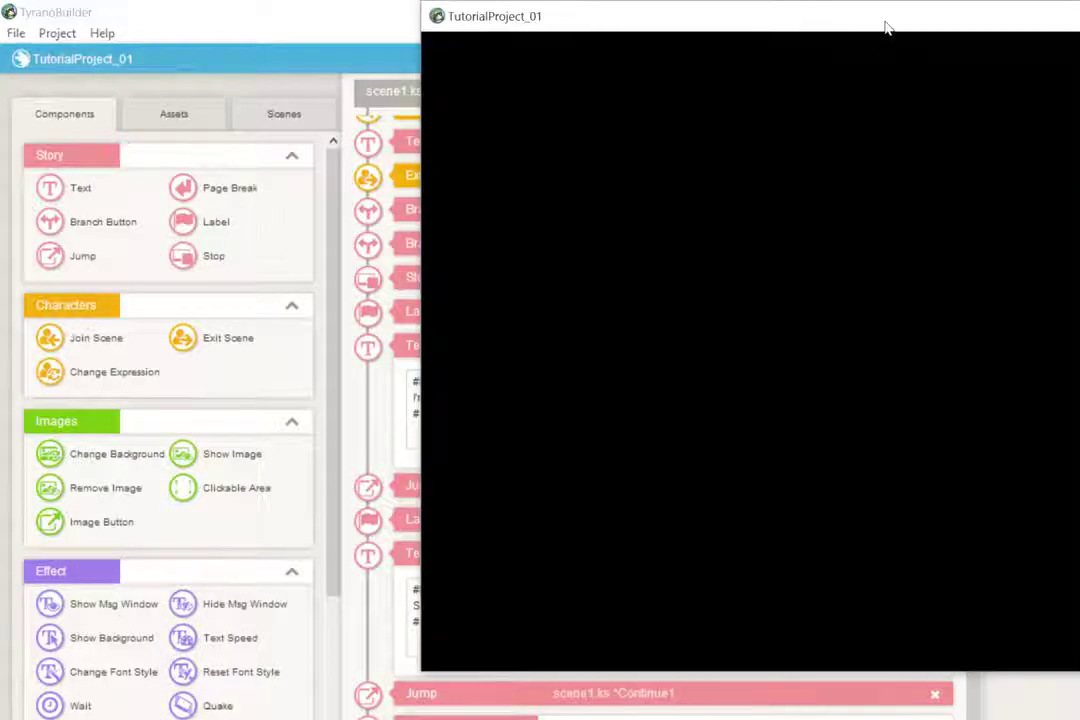
drag(884, 29, 574, 58)
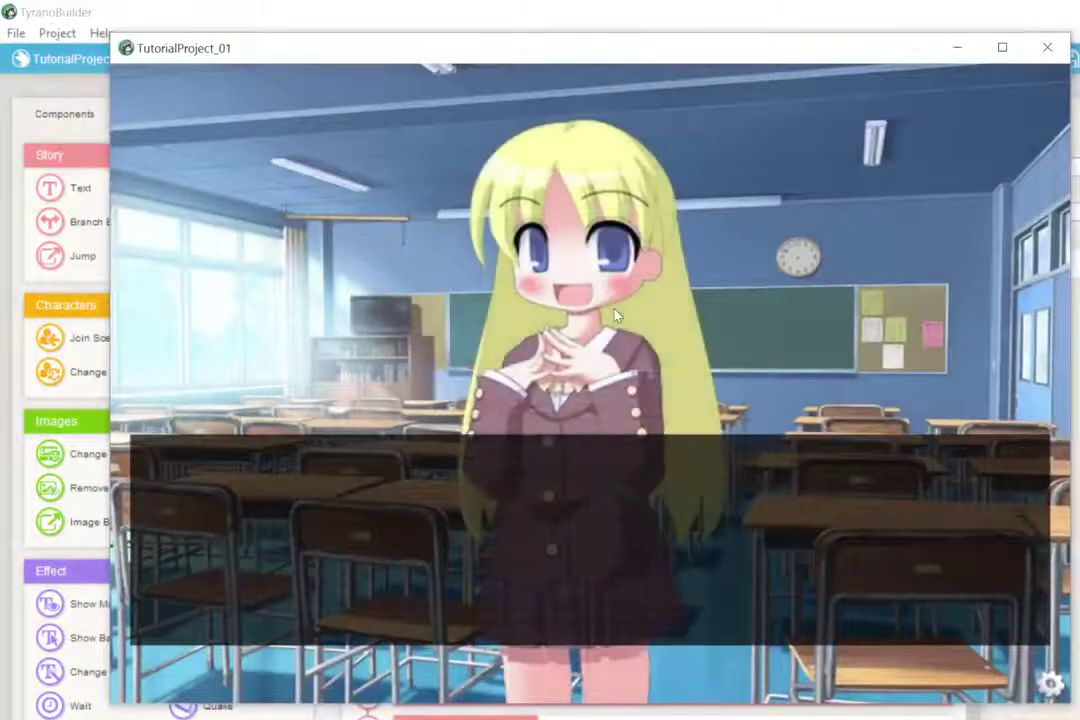
click(615, 315)
click(615, 315)
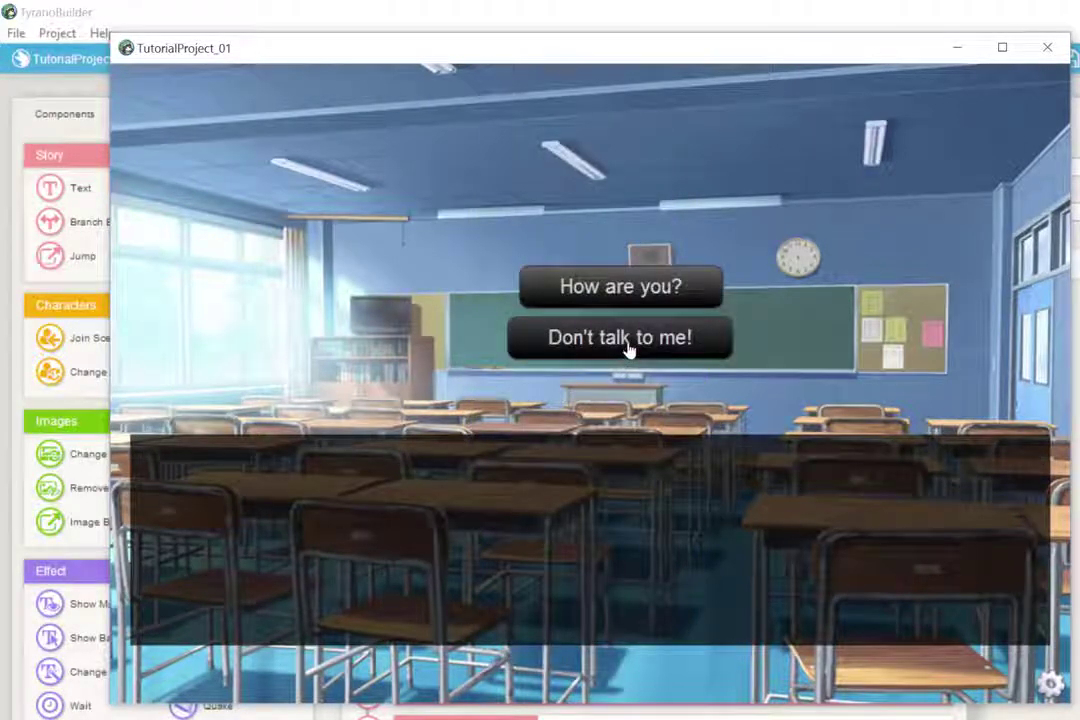
click(628, 347)
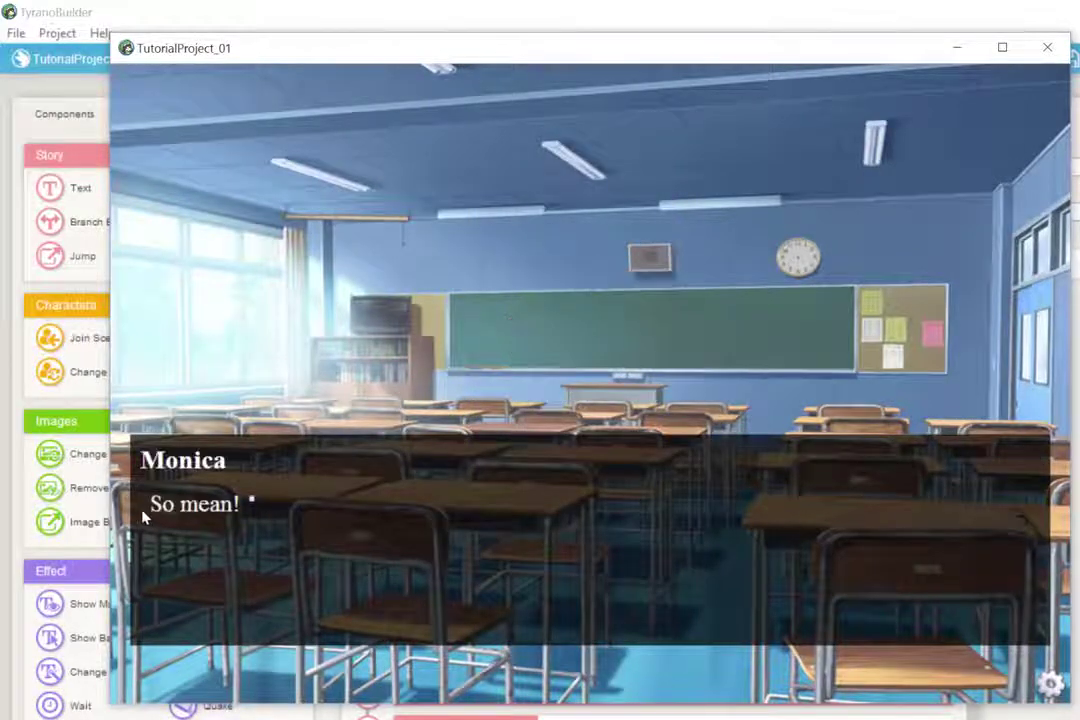
click(351, 516)
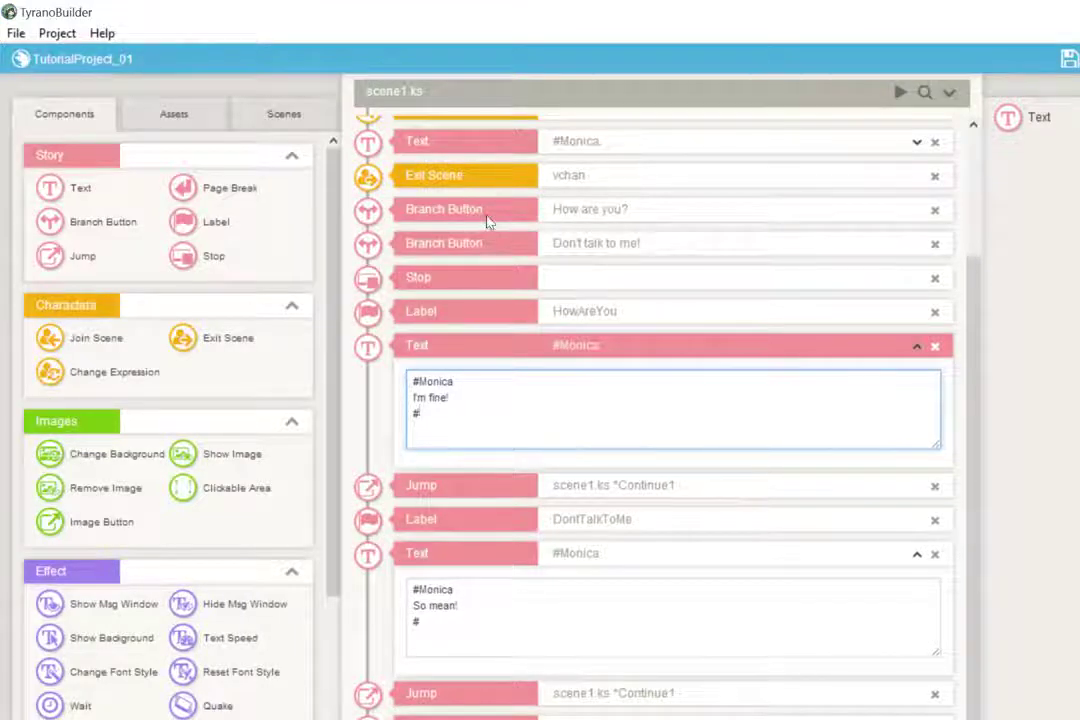
Add a Text line after the Continue1 label: Monica says 'You have officially continued!'
click(459, 345)
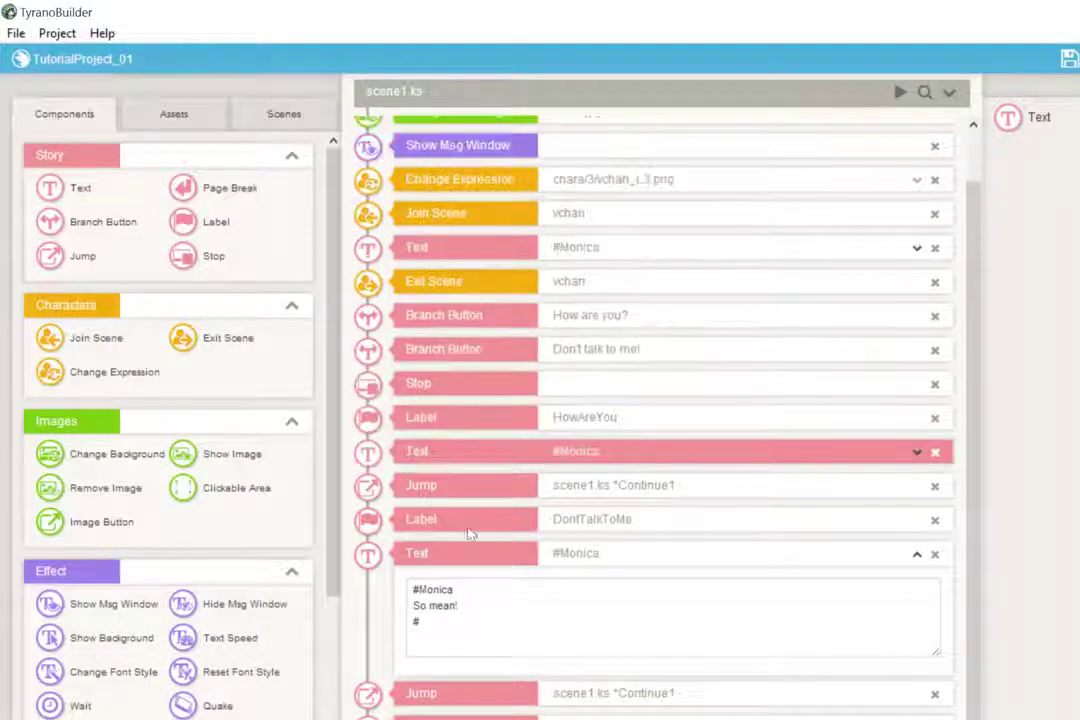
click(464, 555)
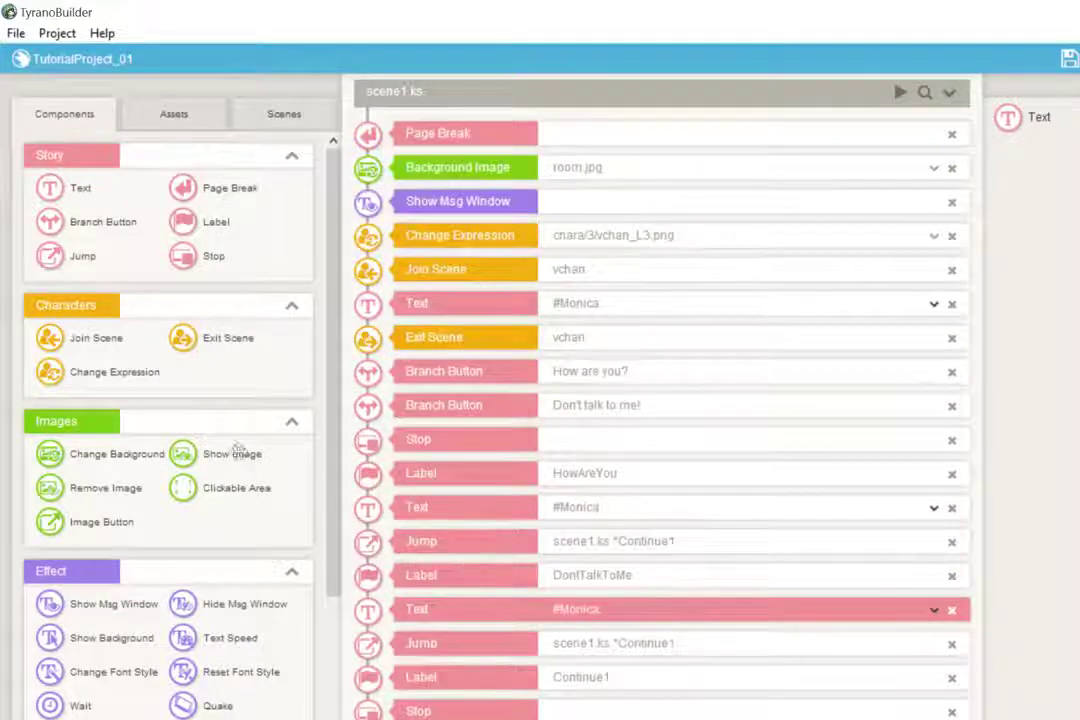
drag(50, 187, 475, 708)
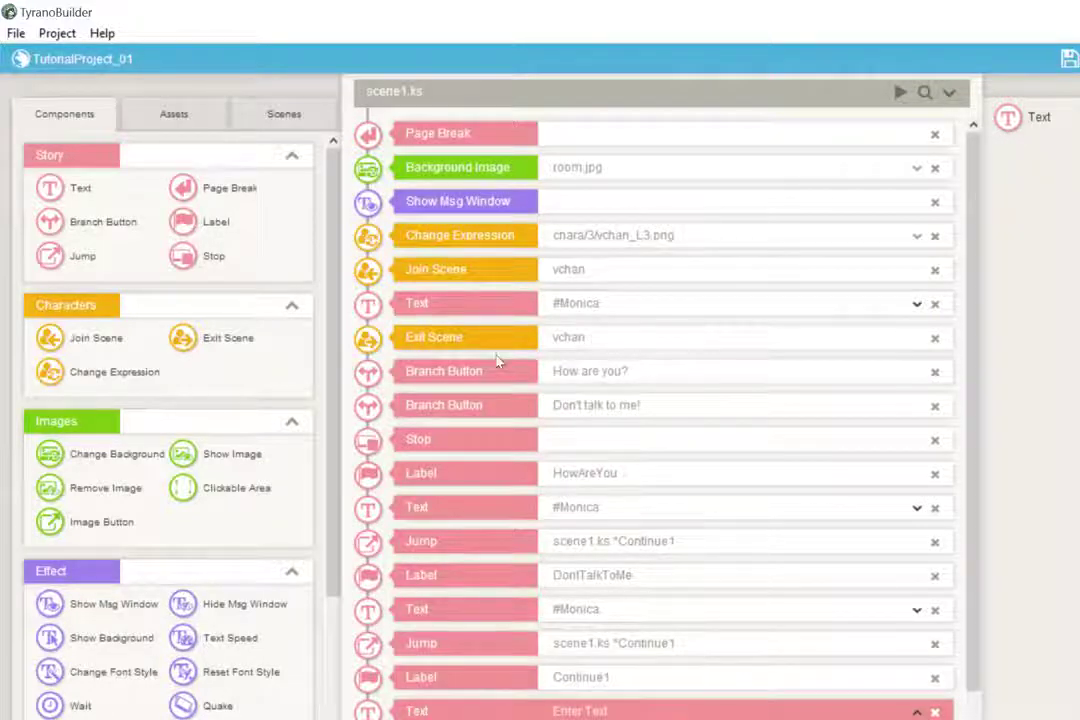
scroll(497, 361, down, 1)
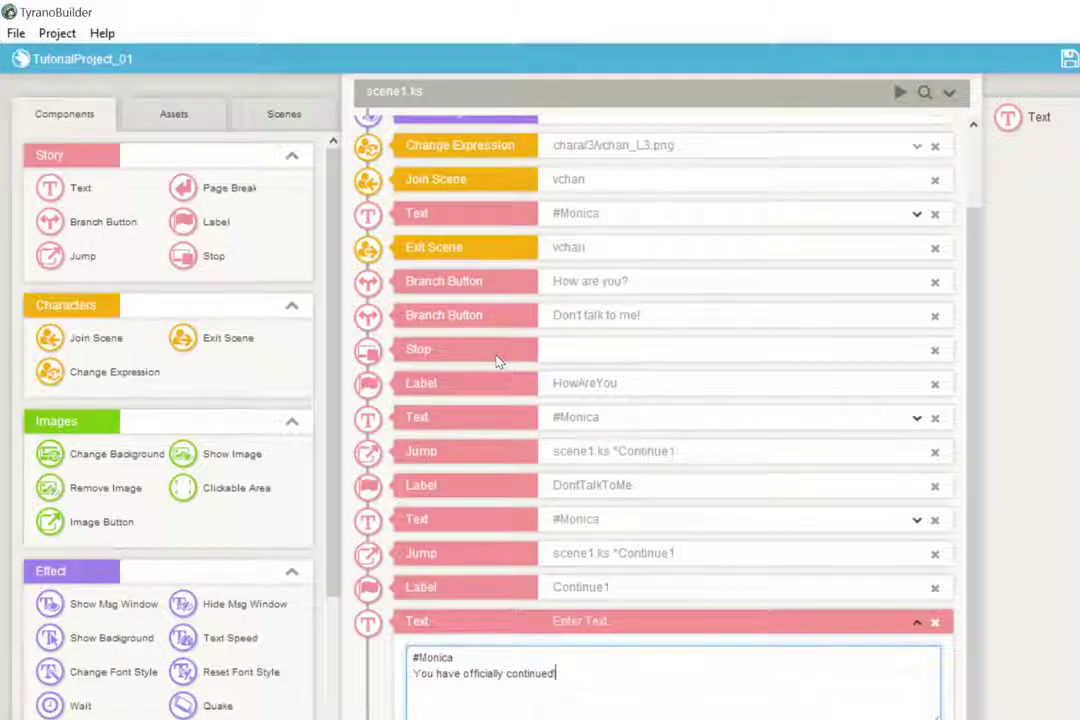
Save the project and dismiss the save confirmation
key(ctrl+s)
click(620, 145)
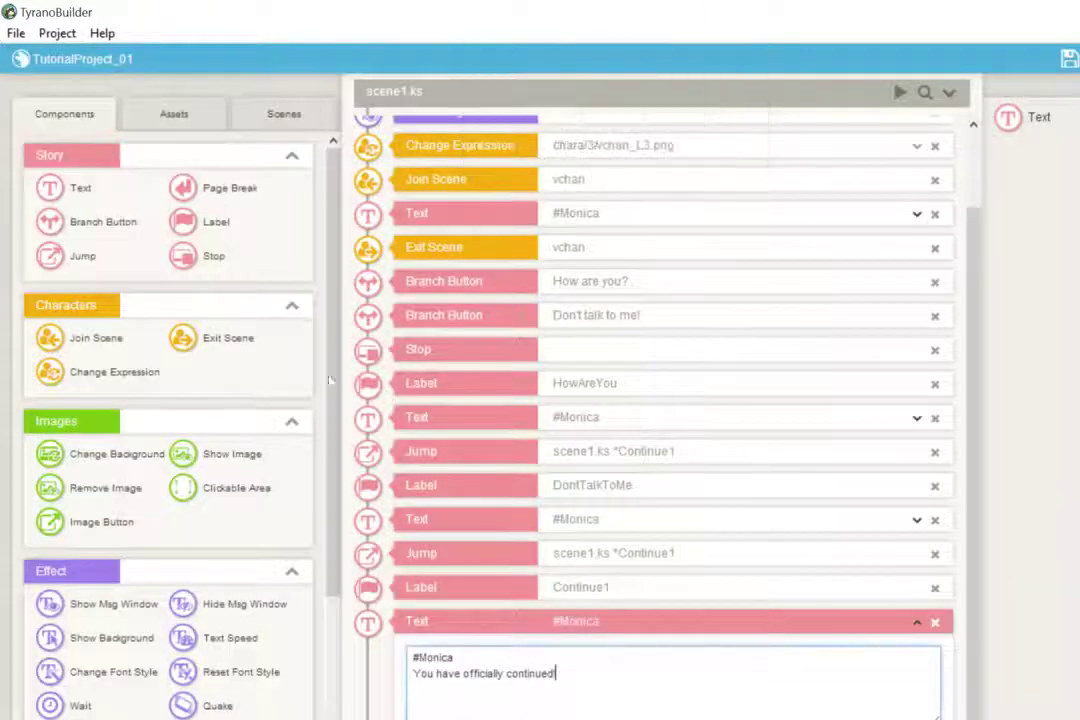
scroll(275, 428, down, 2)
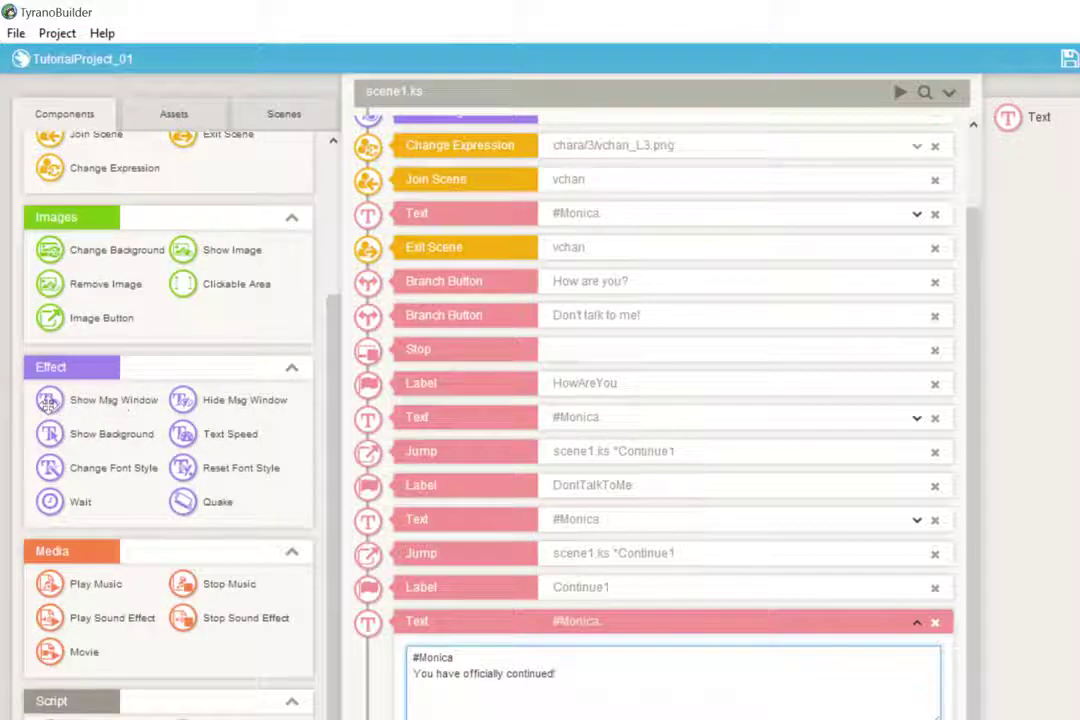
Insert Show Msg Window directly below Exit Scene, then save the project
drag(48, 402, 492, 272)
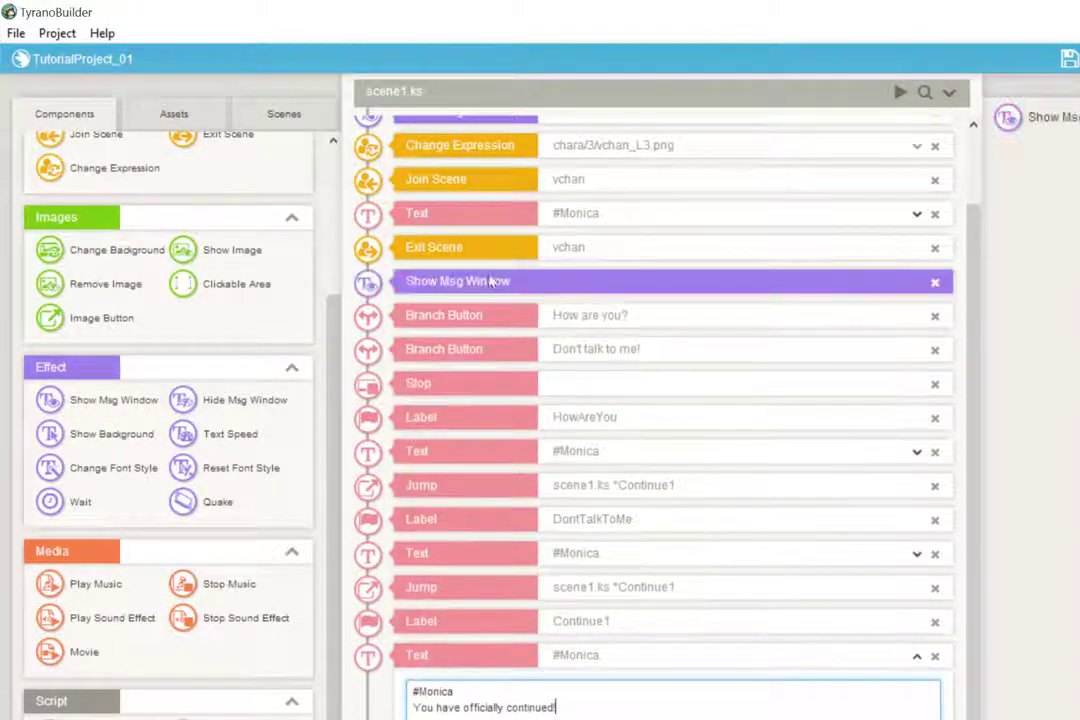
click(543, 249)
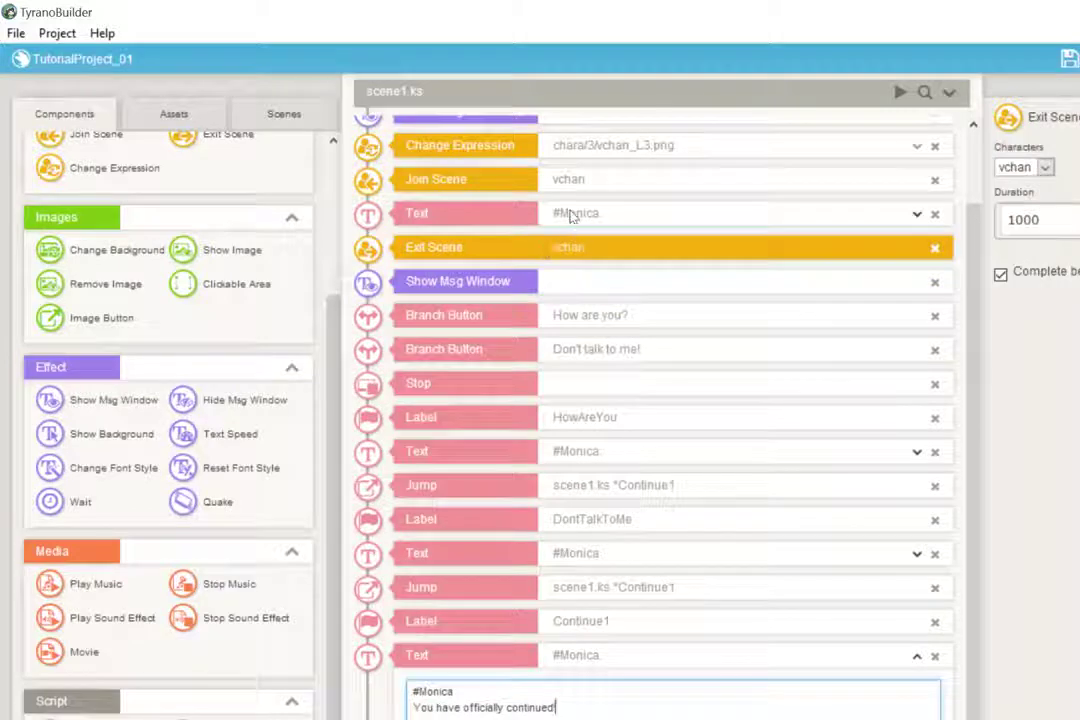
click(572, 214)
click(570, 353)
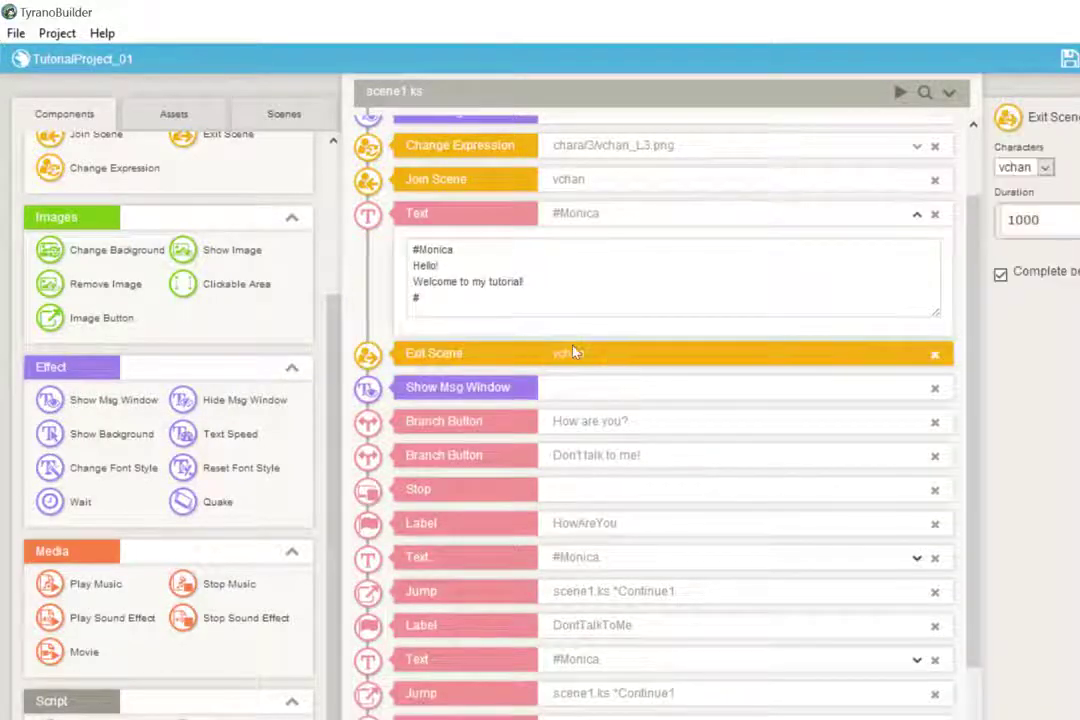
click(567, 216)
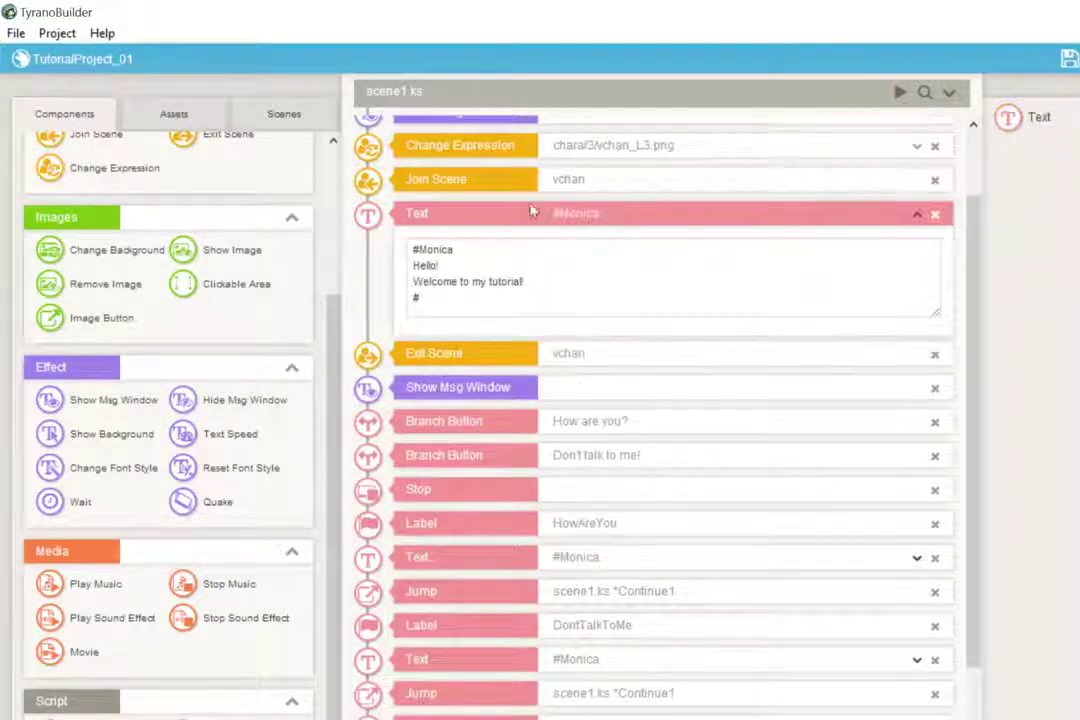
click(531, 211)
click(483, 283)
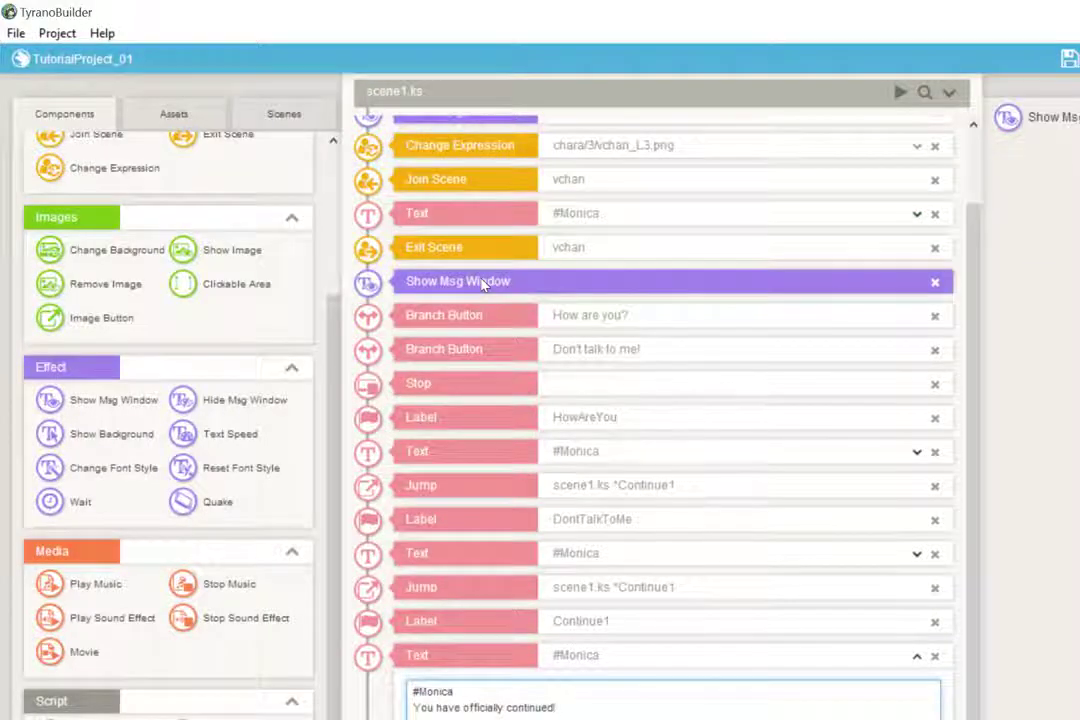
key(ctrl+s)
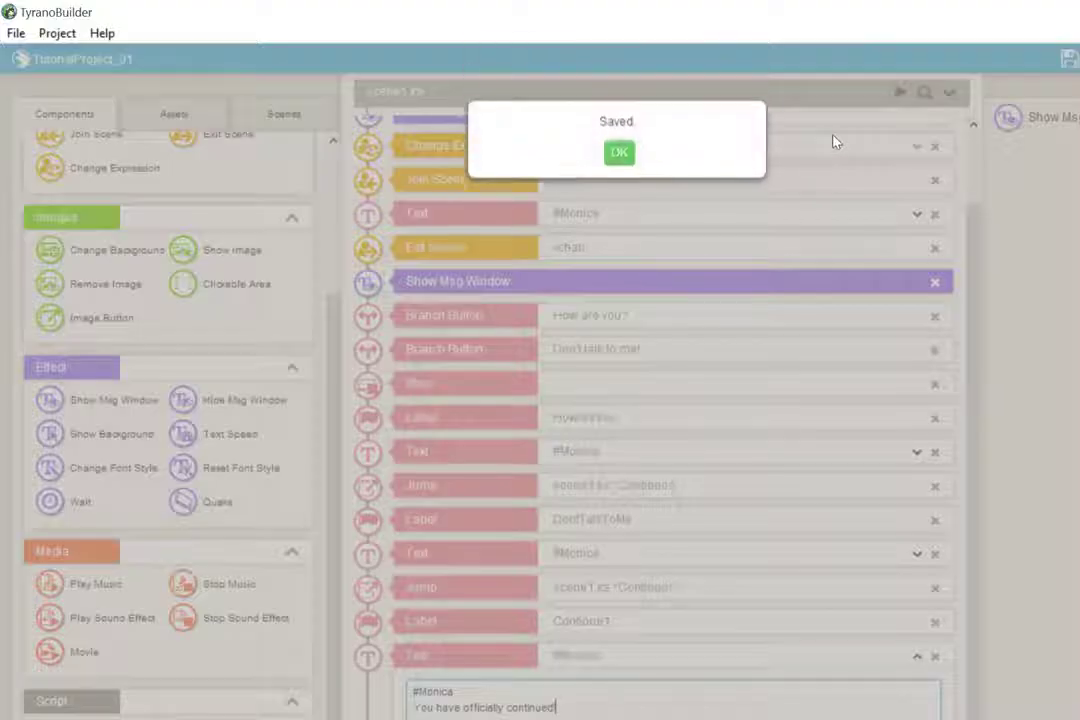
click(620, 155)
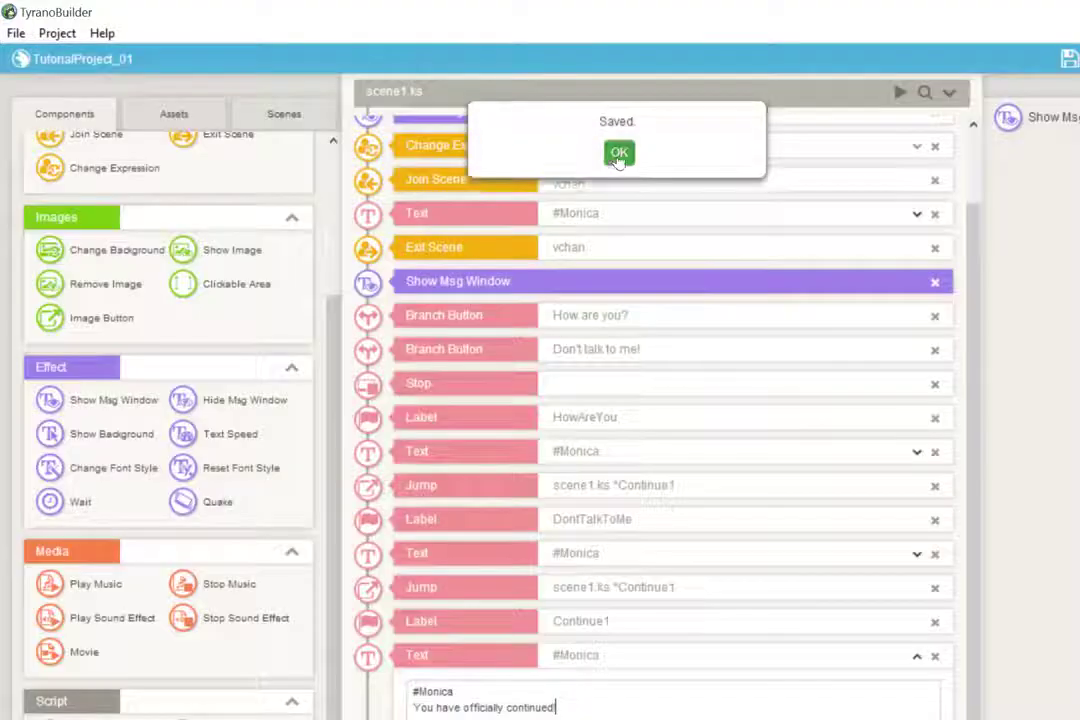
click(900, 93)
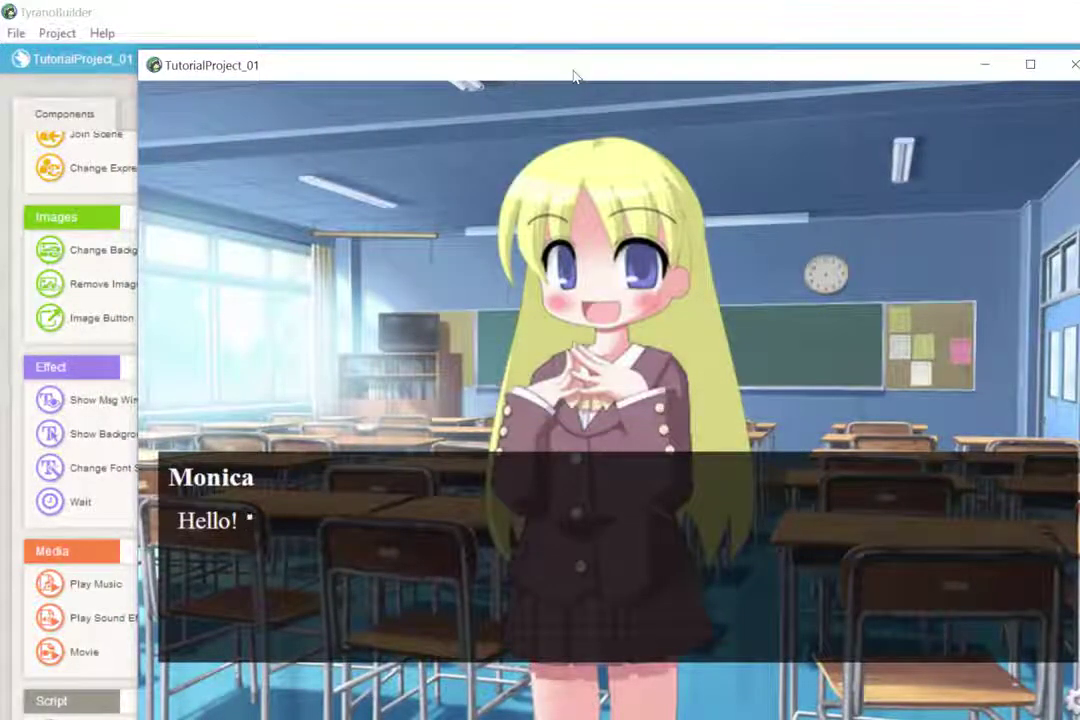
key(Return)
key(Return)
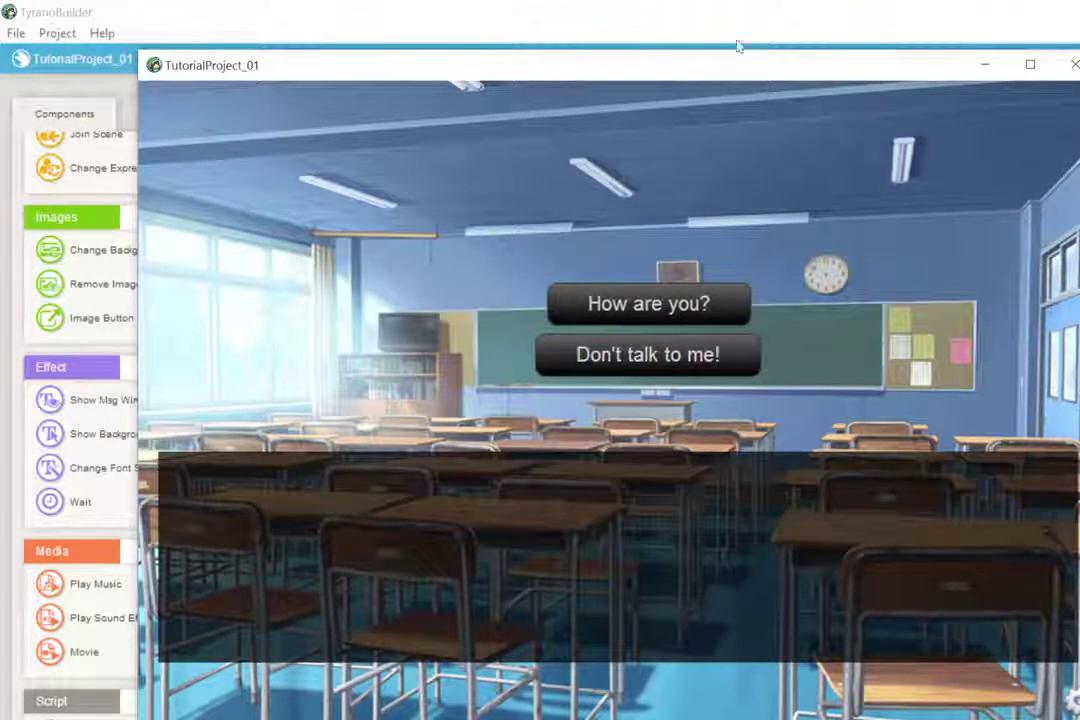
click(1074, 64)
click(1069, 60)
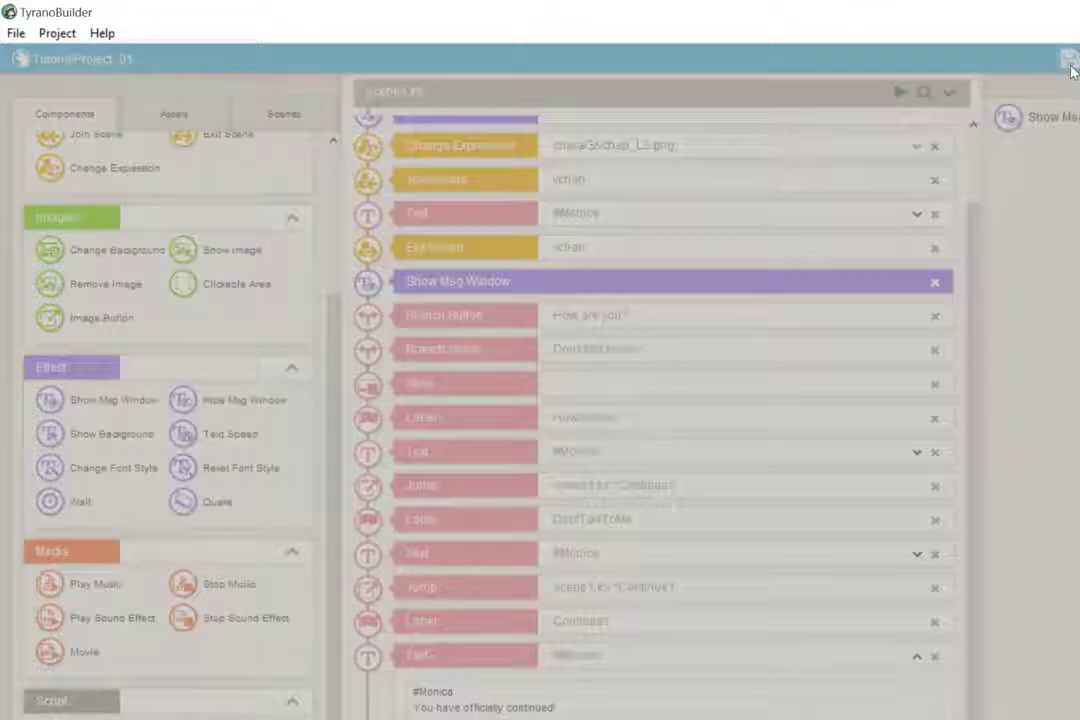
click(620, 147)
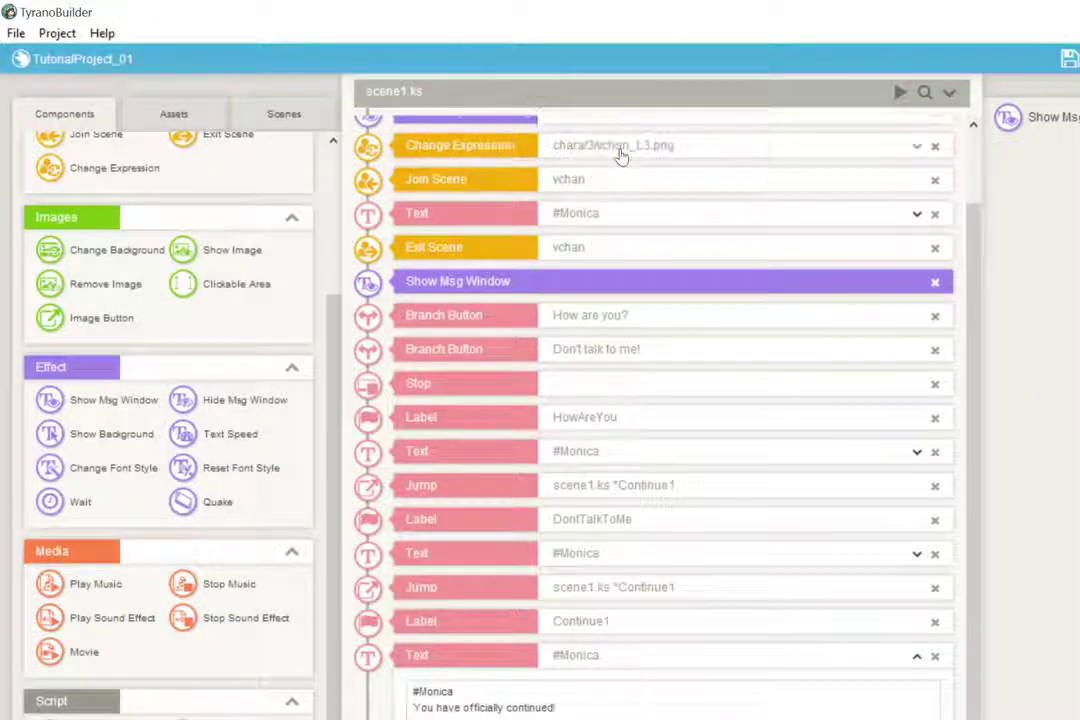
click(900, 93)
drag(851, 24, 564, 43)
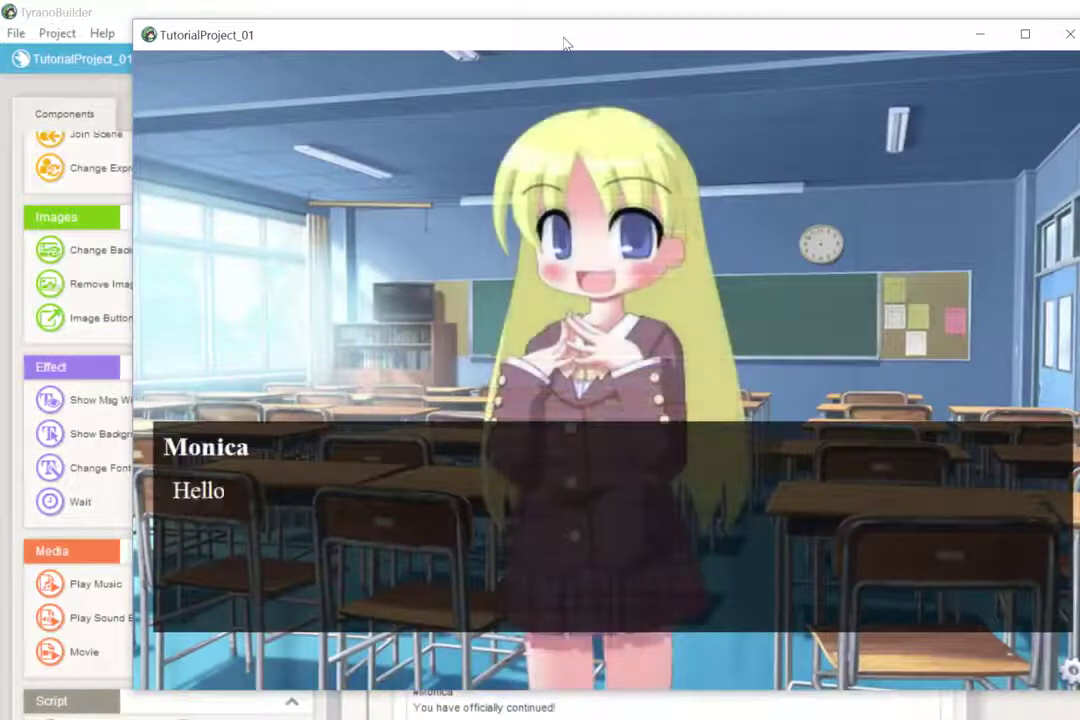
key(Return)
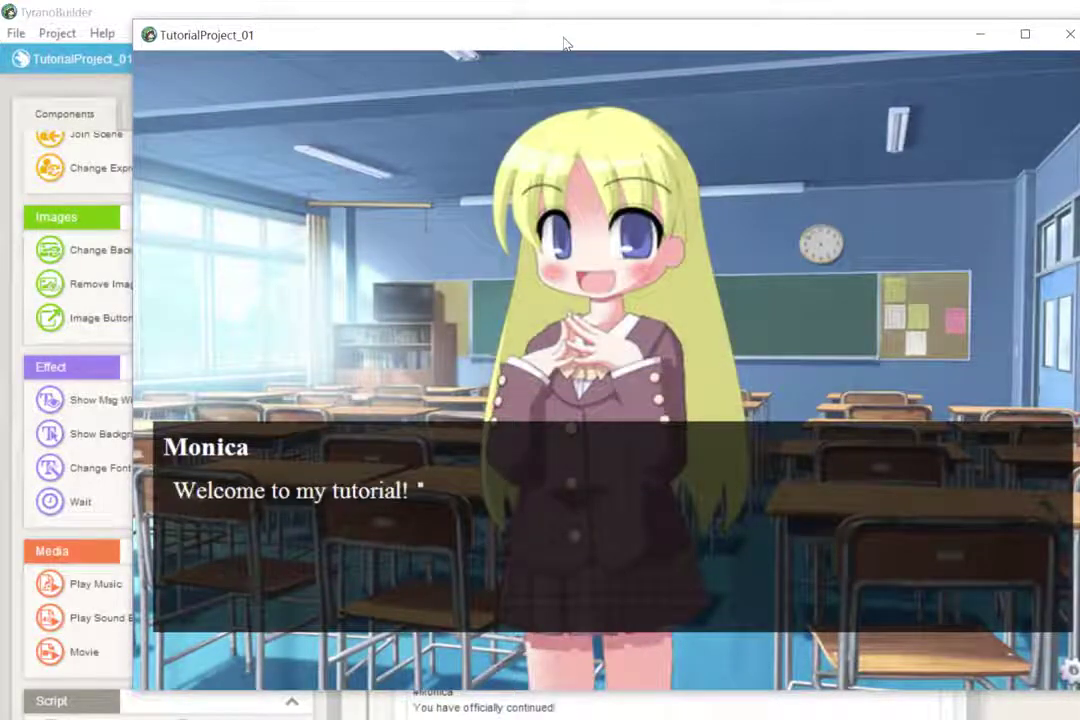
key(Return)
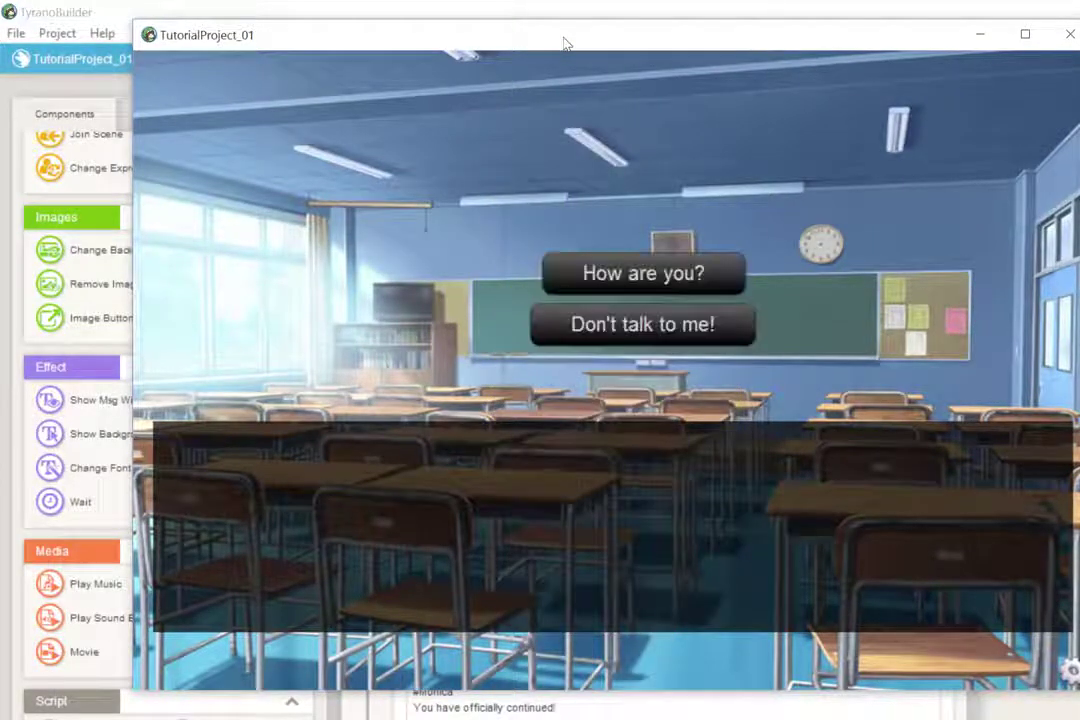
click(1069, 34)
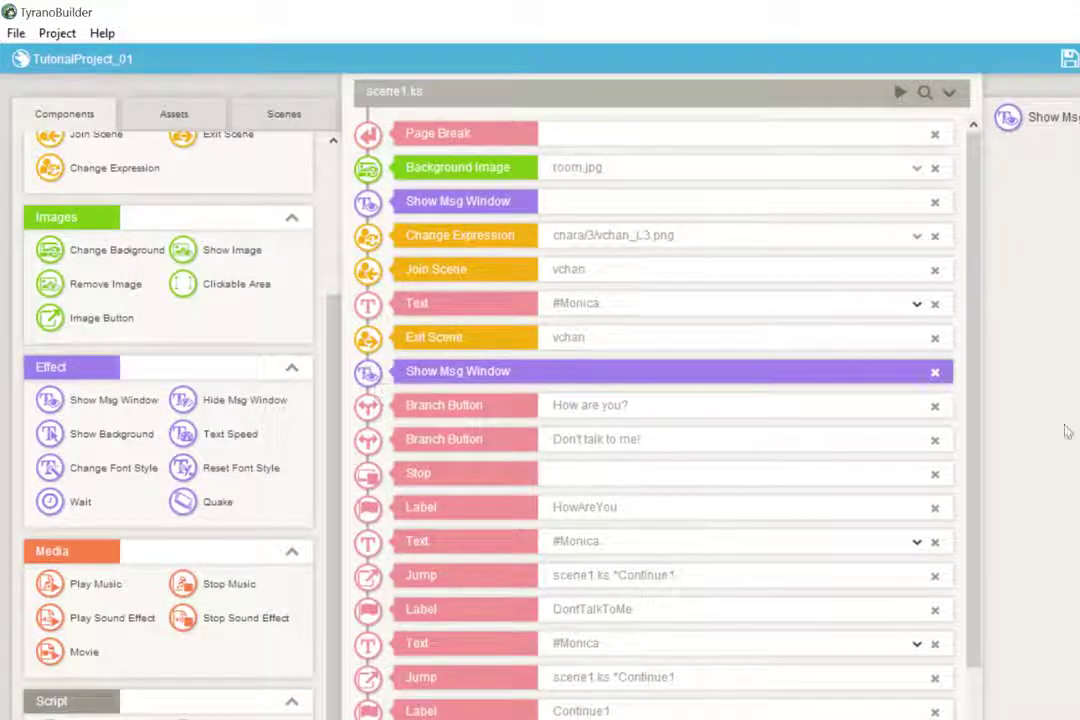
Swap the Show Msg Window step for Hide Msg Window below Exit Scene and save
click(935, 372)
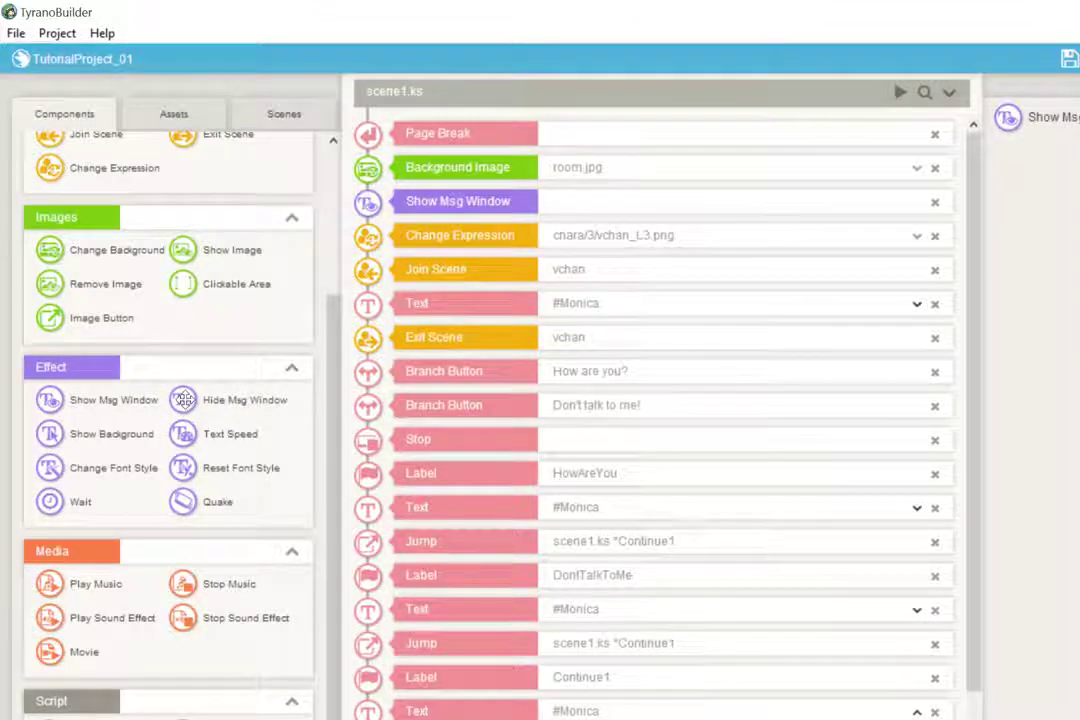
drag(184, 400, 374, 371)
key(ctrl+s)
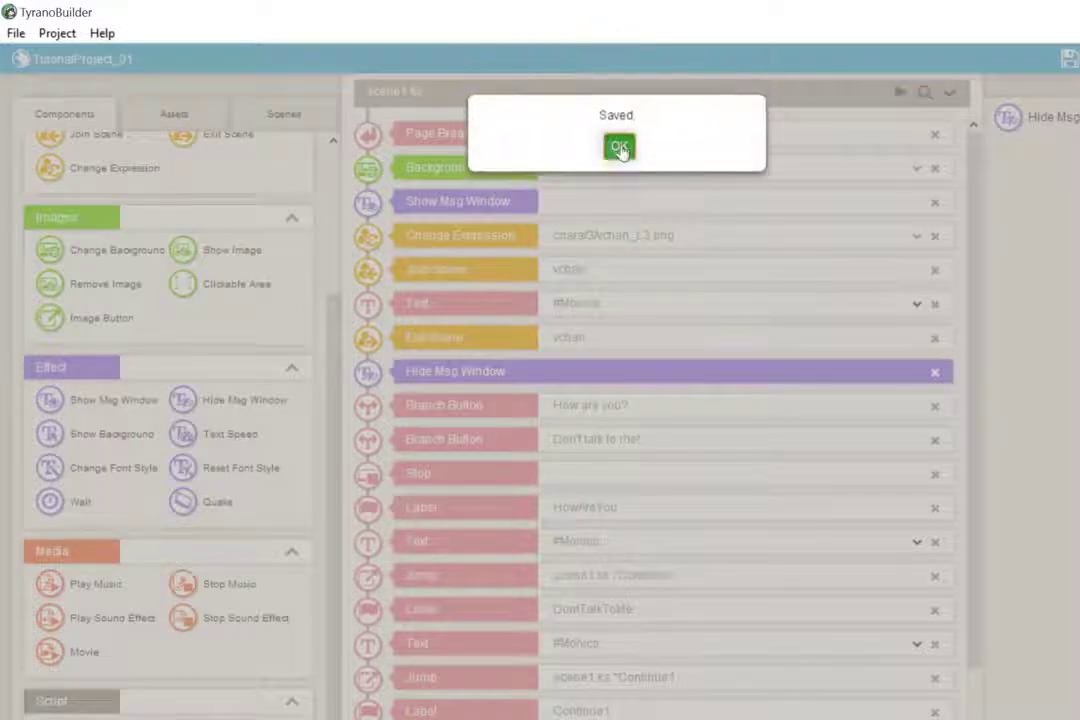
click(620, 148)
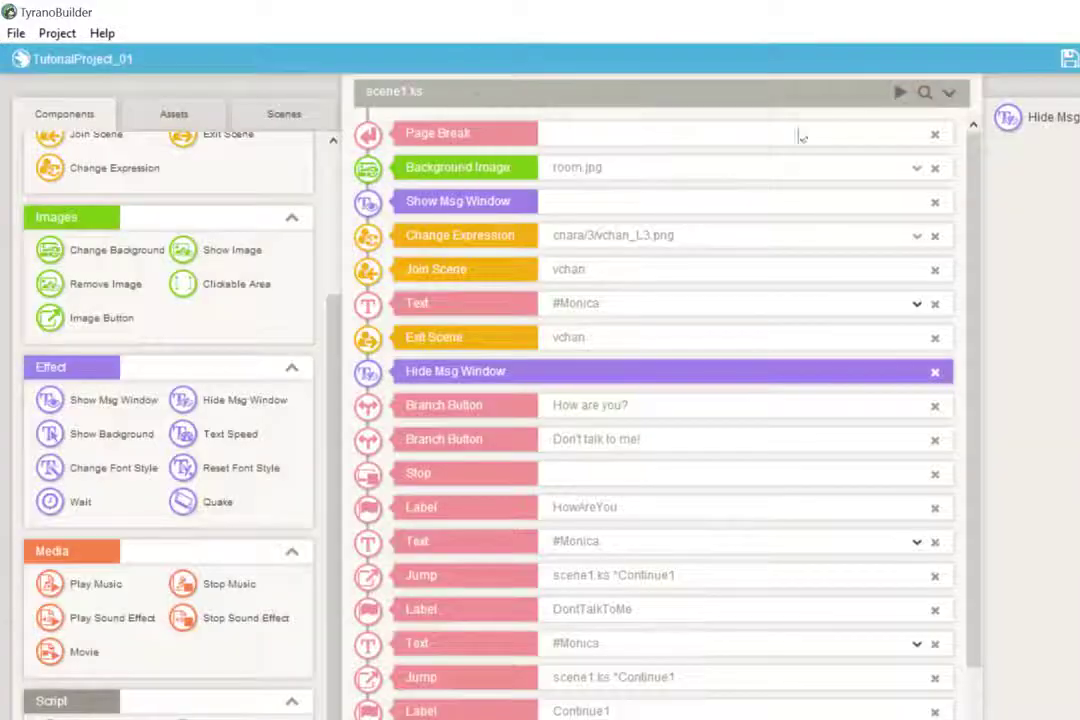
click(897, 92)
drag(851, 19, 600, 31)
key(Return)
key(Return)
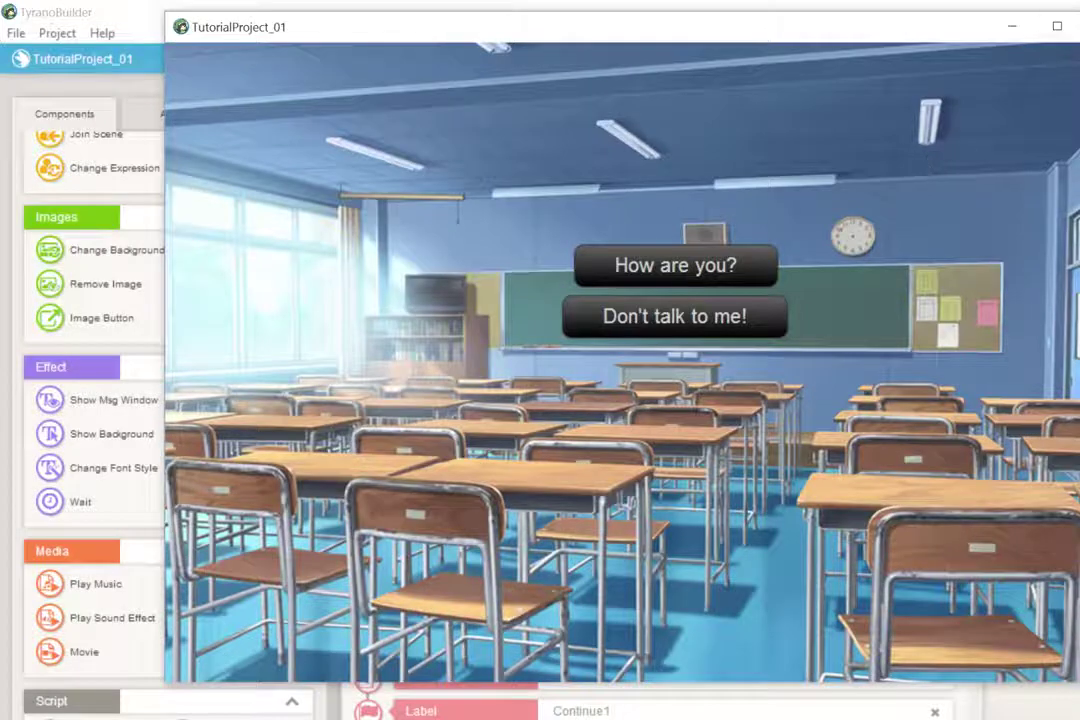
key(alt+F4)
scroll(748, 333, down, 2)
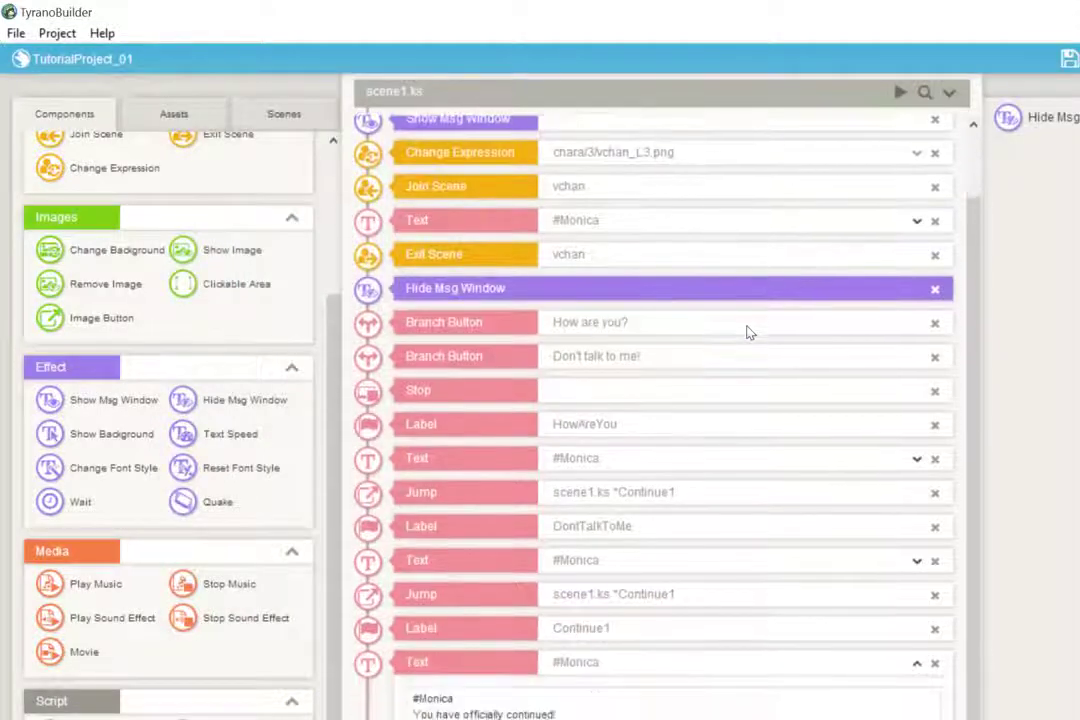
click(899, 93)
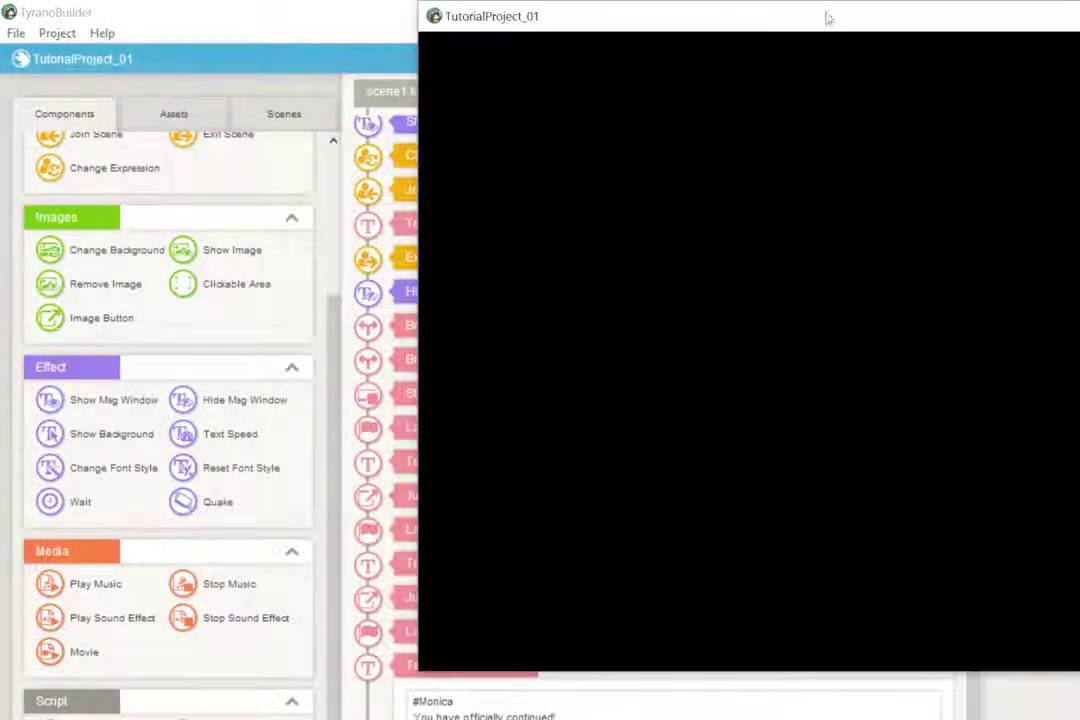
drag(826, 17, 595, 29)
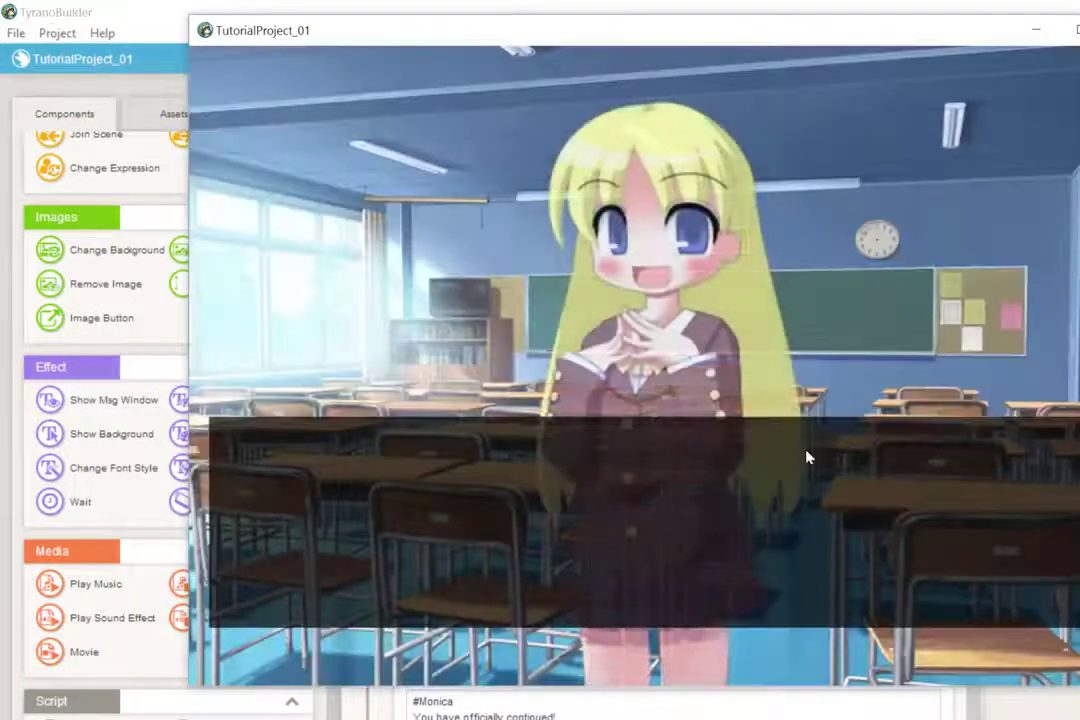
click(808, 457)
click(808, 457)
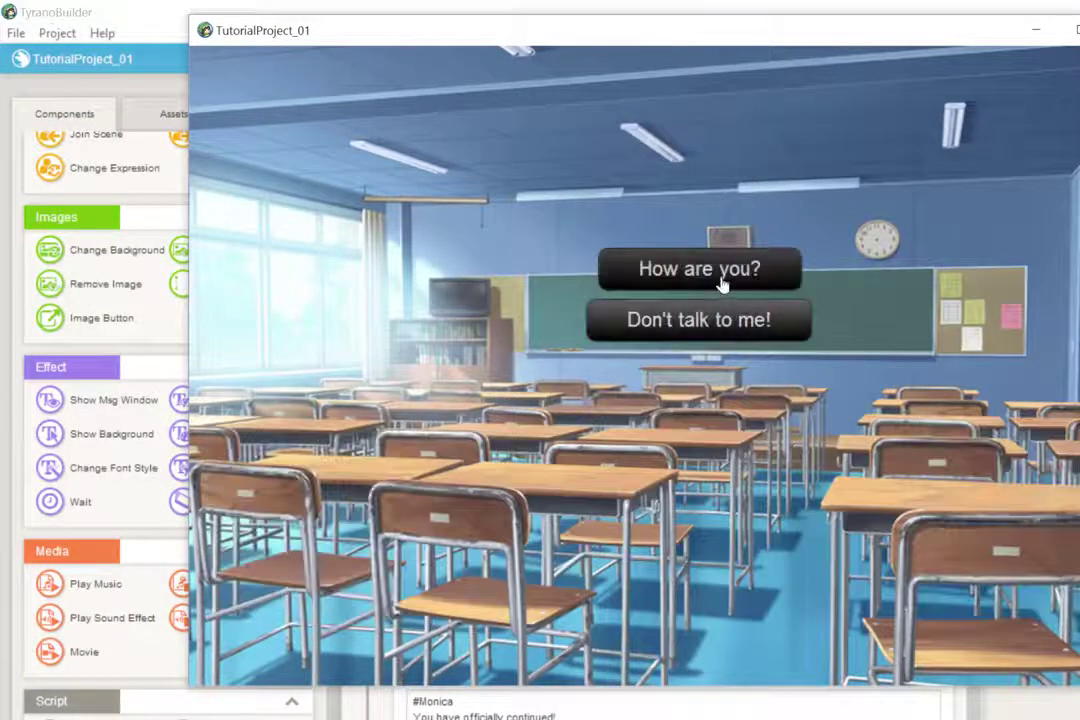
click(722, 282)
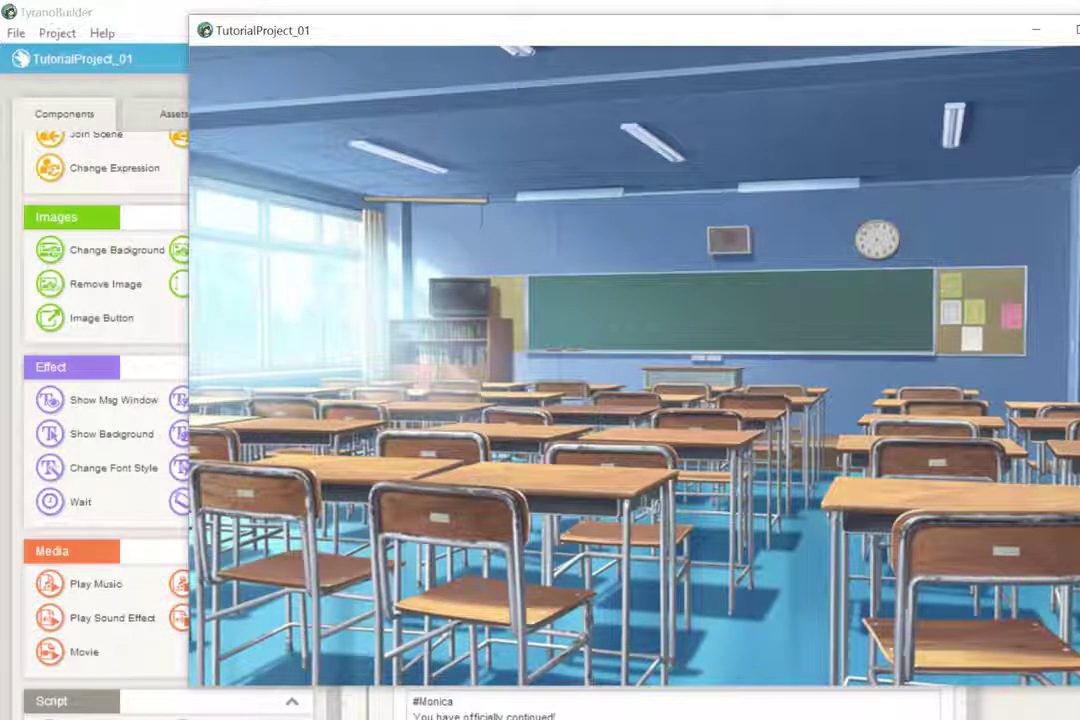
key(alt+F4)
Add a Show Msg Window step under both the HowAreYou and DontTalkToMe labels
scroll(770, 309, down, 1)
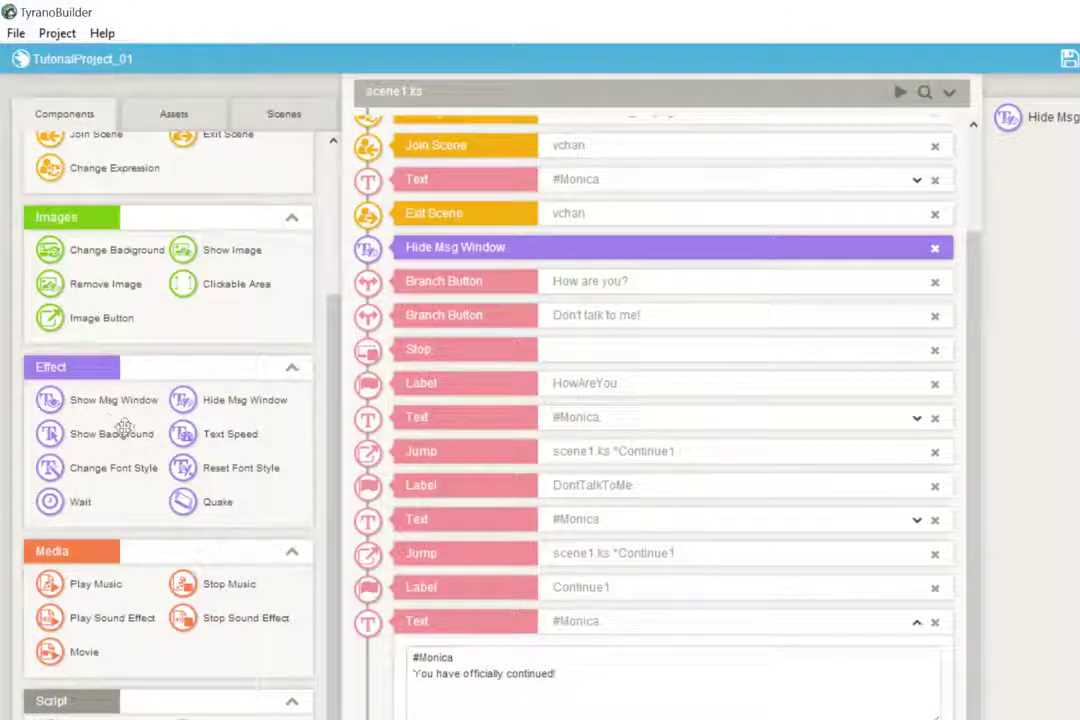
drag(53, 402, 506, 415)
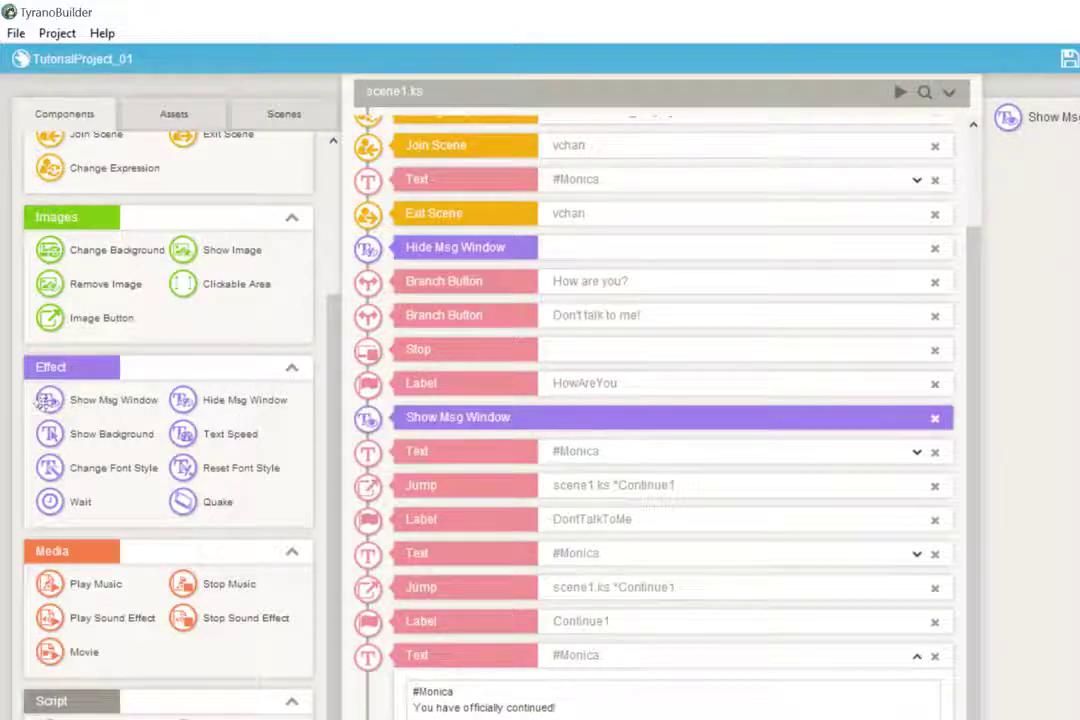
drag(60, 400, 420, 540)
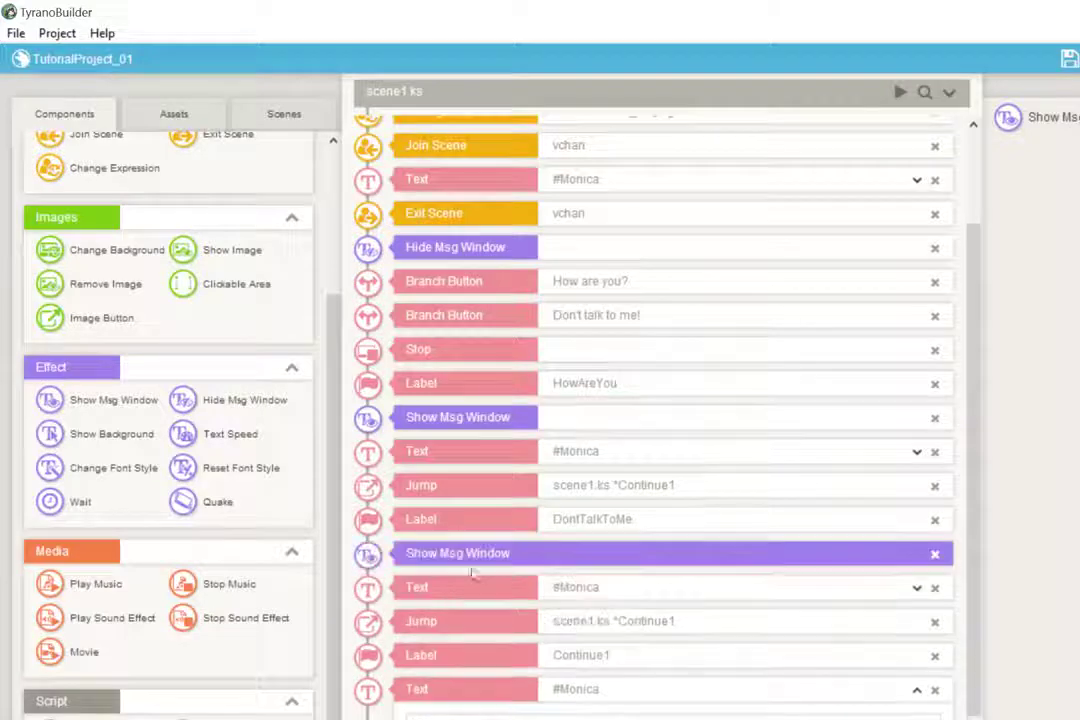
click(434, 384)
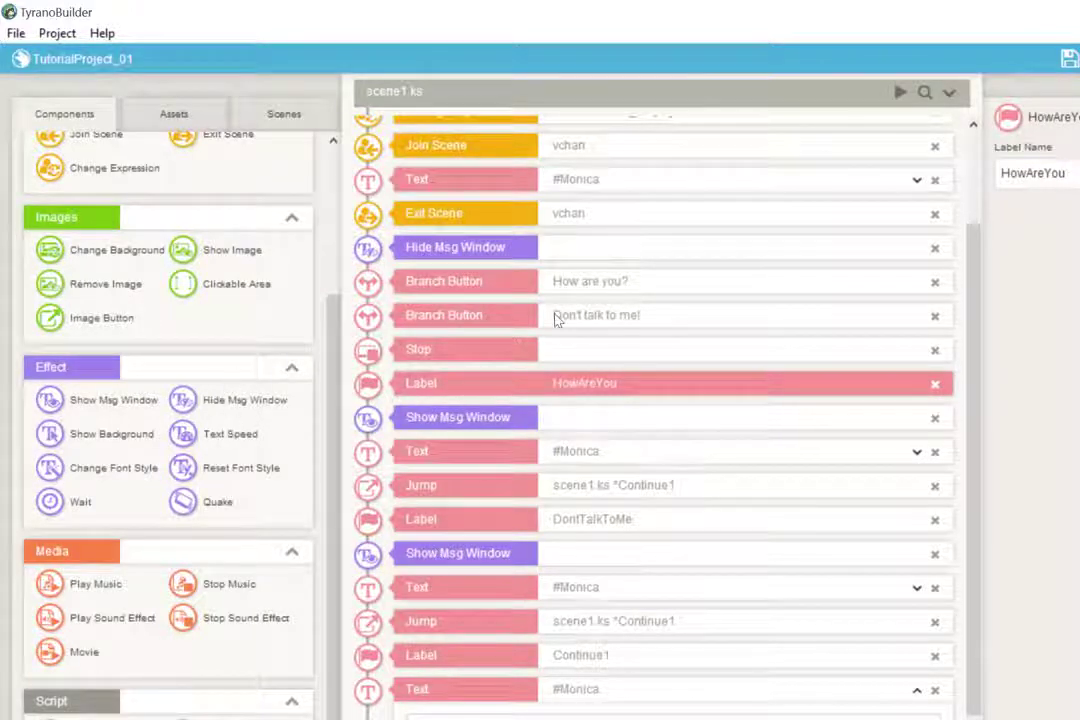
Add a Join Scene step and a Change Expression step below Label HowAreYou
scroll(557, 316, up, 3)
scroll(557, 318, down, 3)
scroll(306, 282, up, 3)
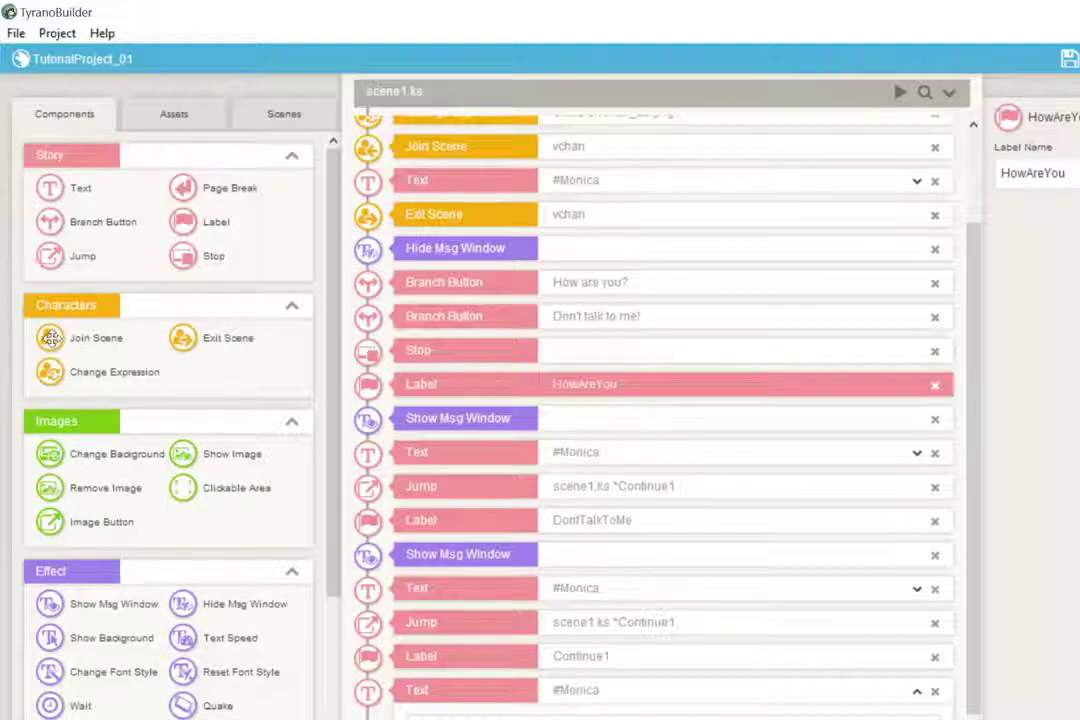
drag(52, 328, 503, 423)
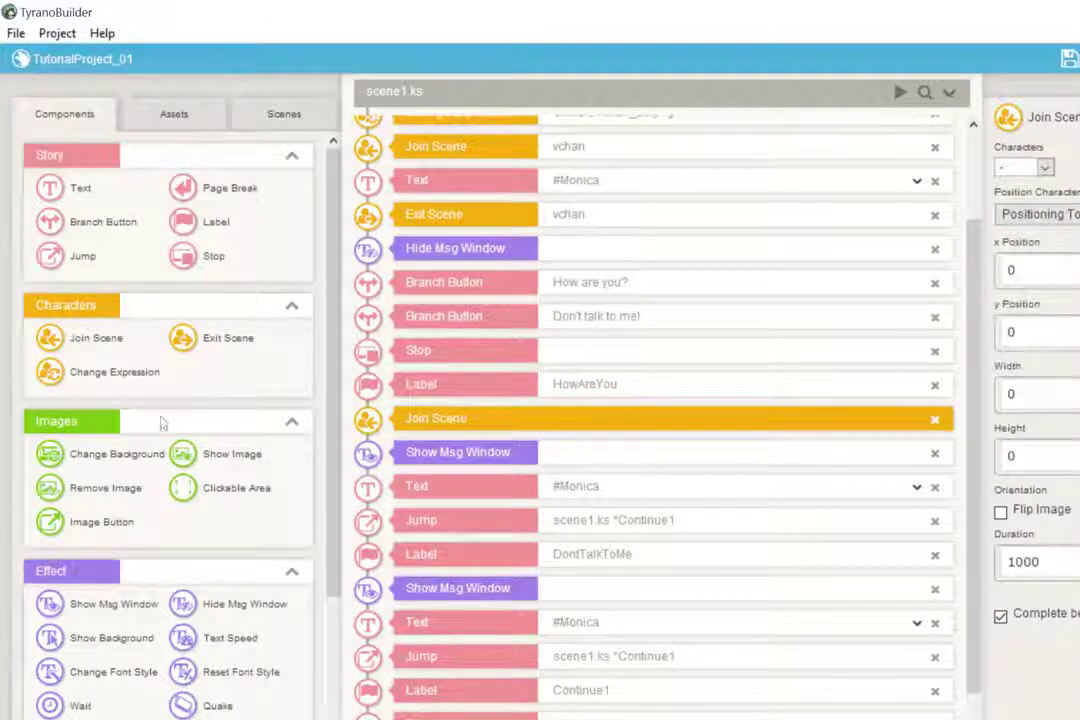
drag(72, 371, 420, 420)
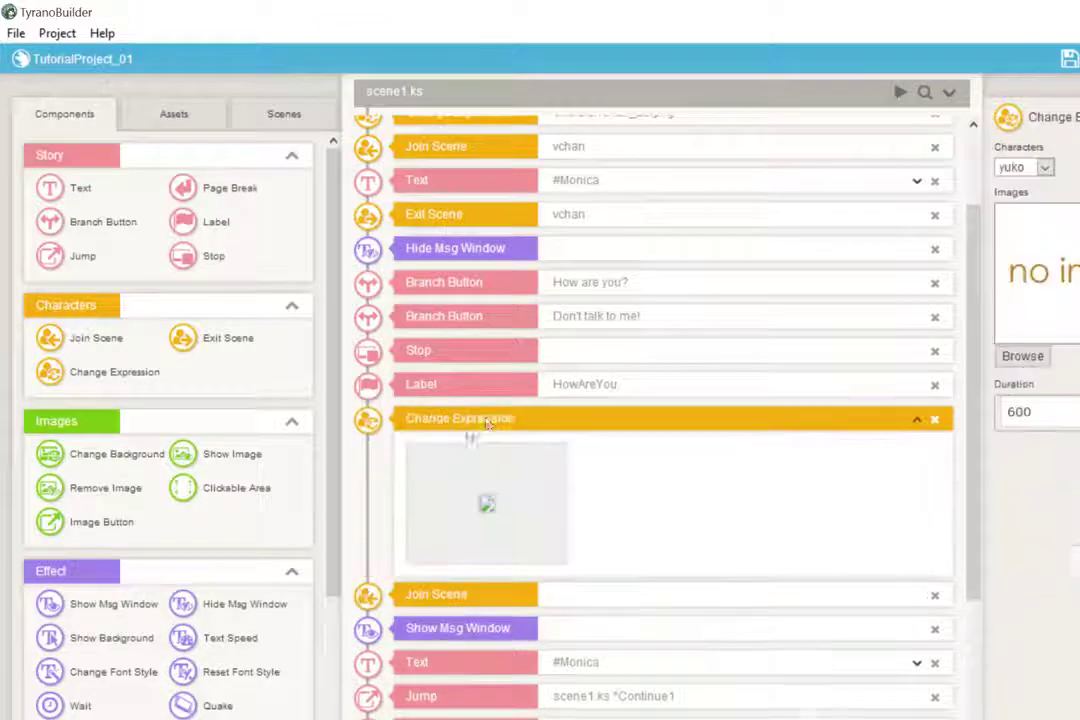
Set the Change Expression character to vchan with image vchan_L3.png
click(1022, 357)
click(918, 116)
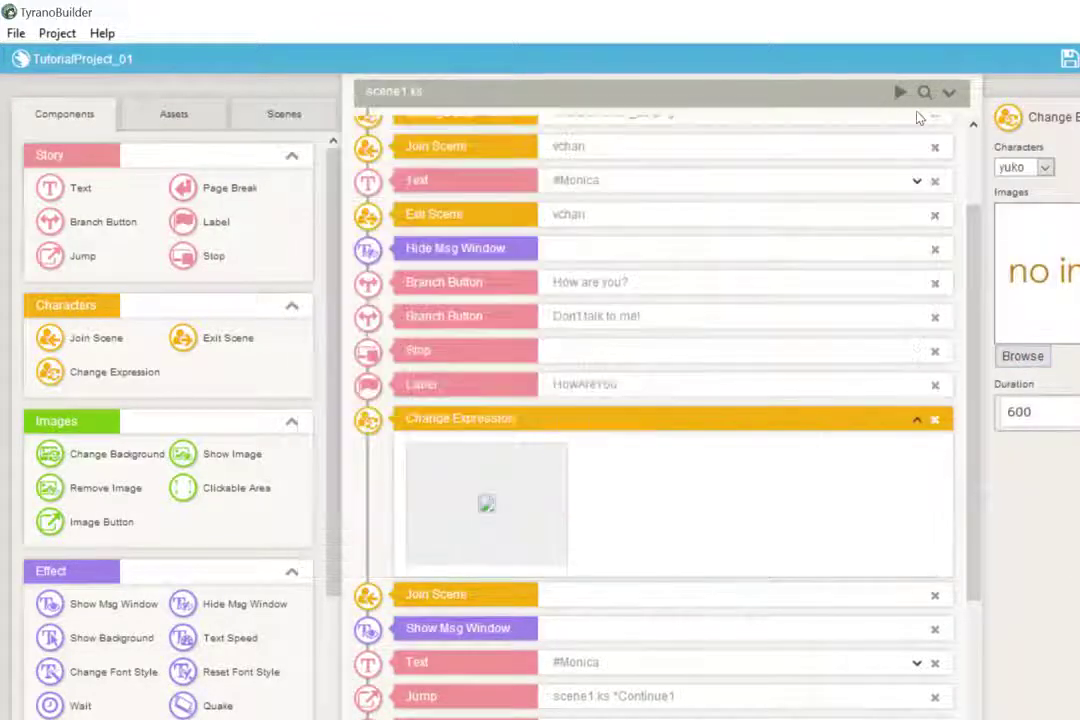
click(1043, 167)
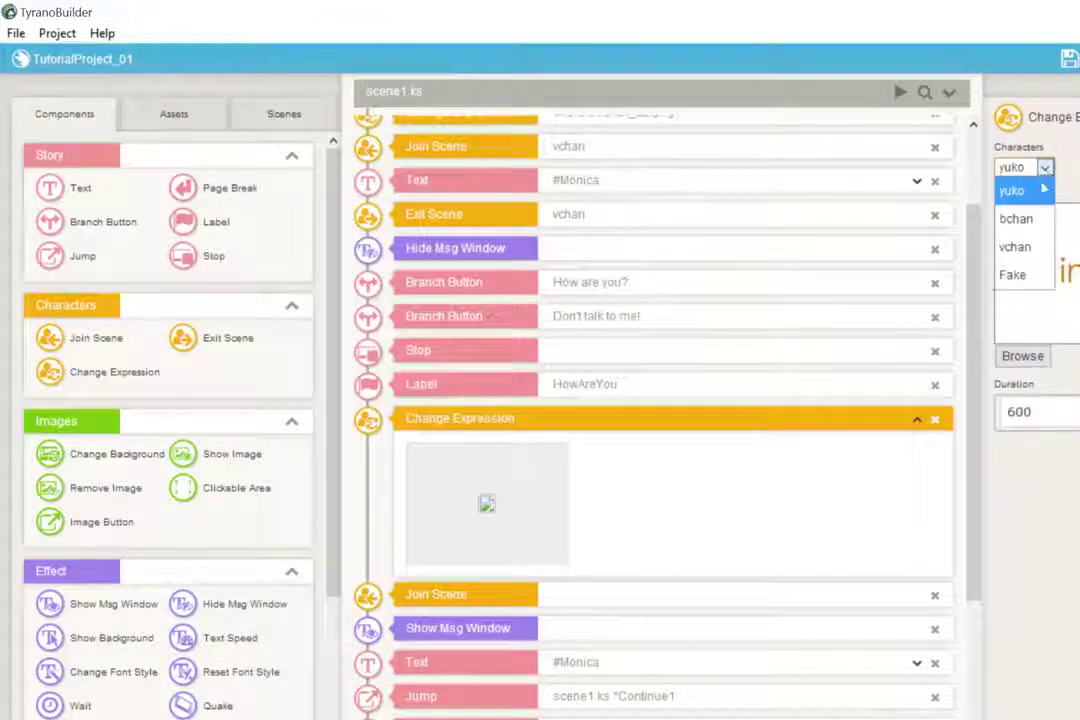
click(1015, 246)
click(1022, 357)
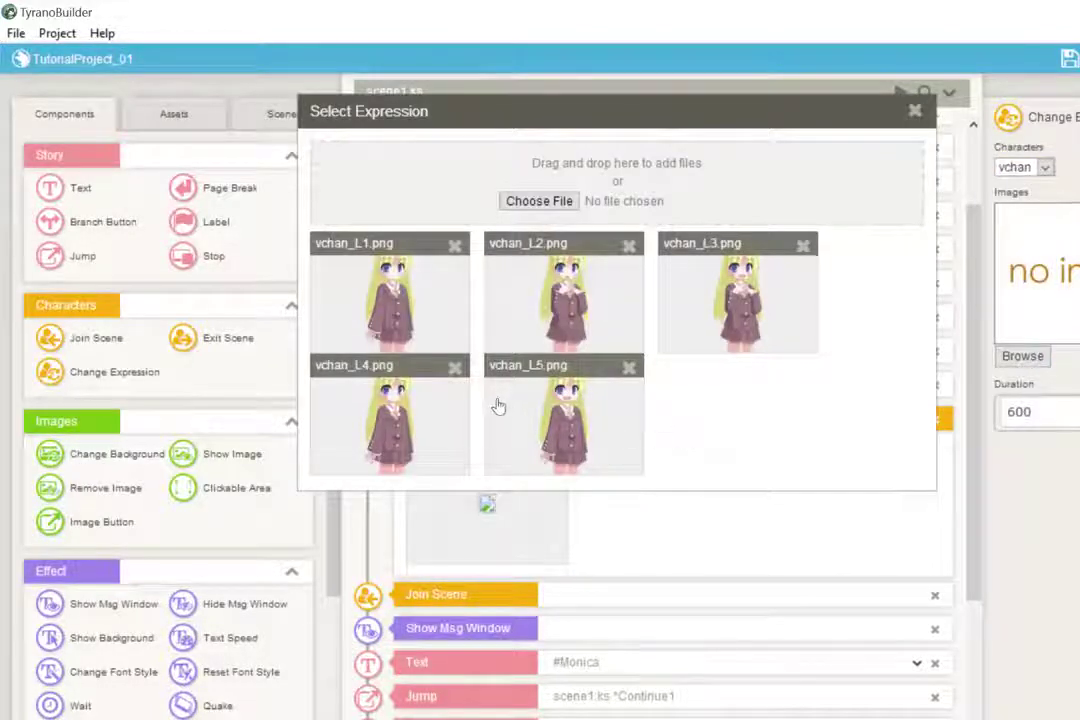
click(743, 316)
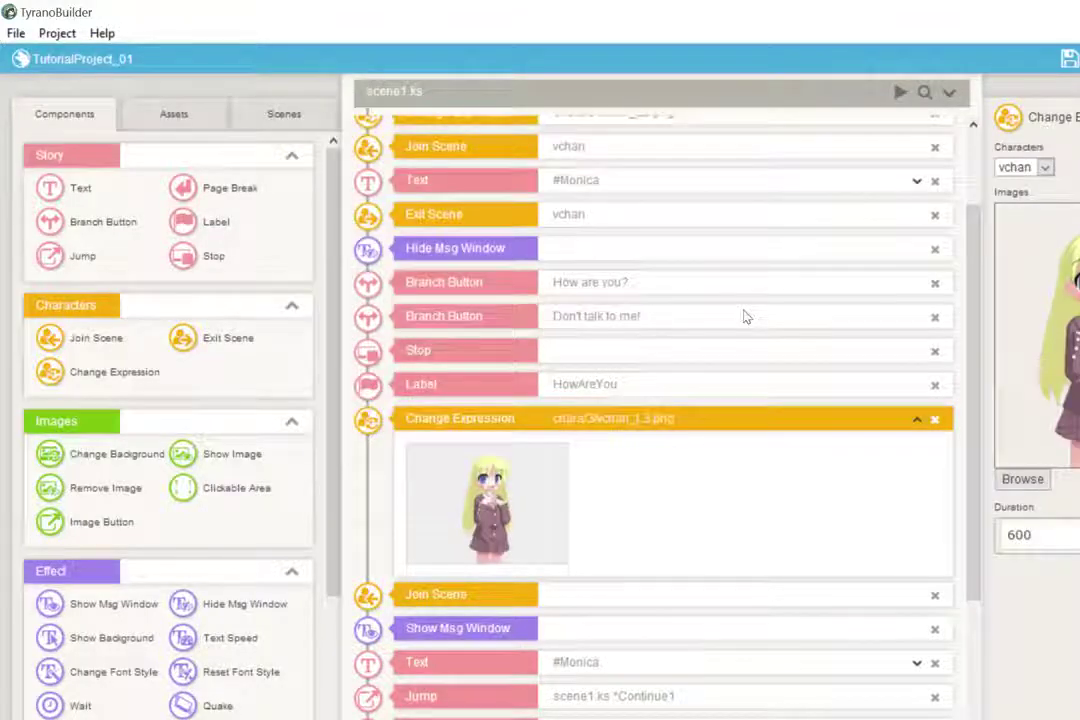
Switch the opening vchan expression to vchan_L1.png, then select the new Join Scene step
scroll(743, 316, up, 3)
click(590, 271)
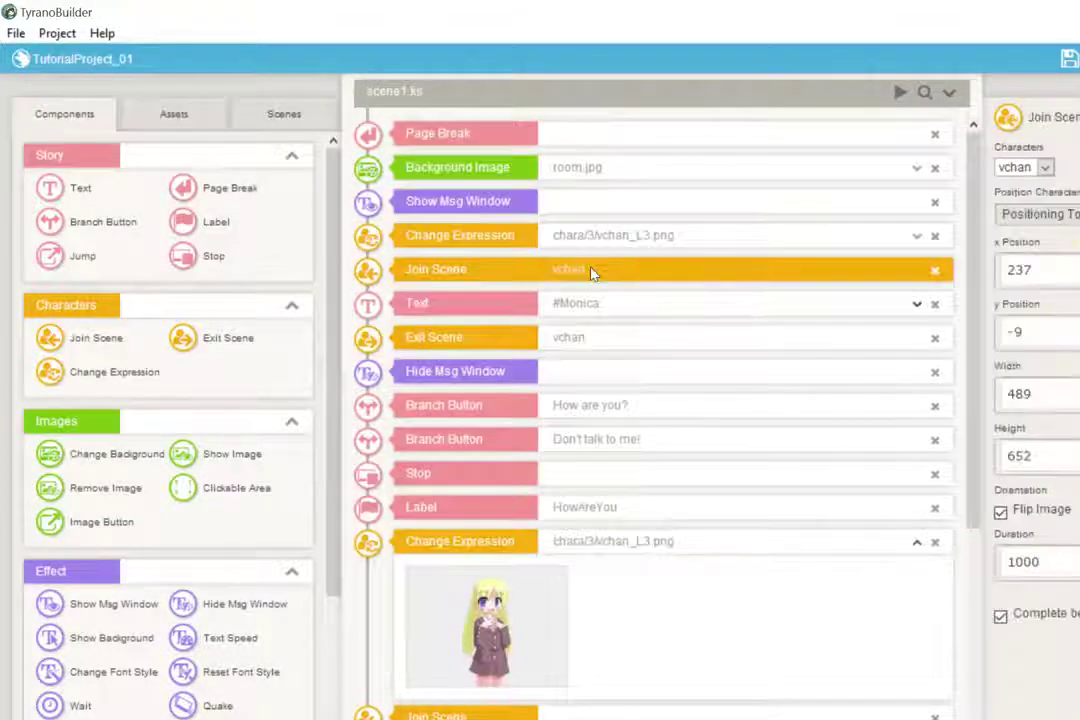
click(584, 235)
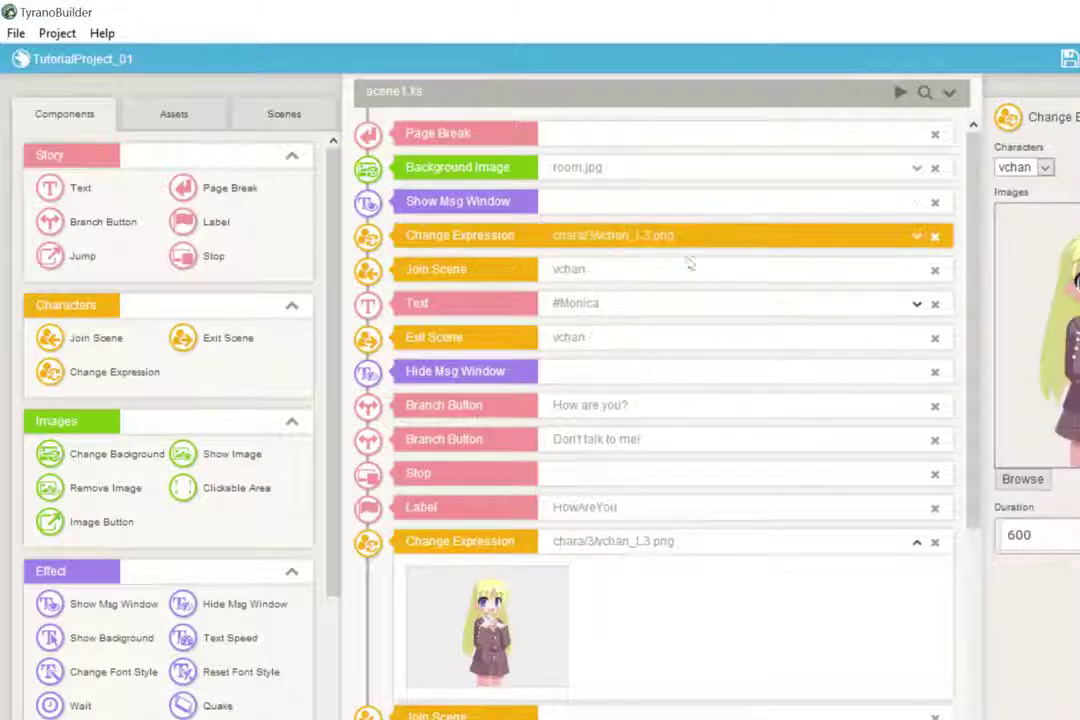
click(1016, 483)
click(380, 310)
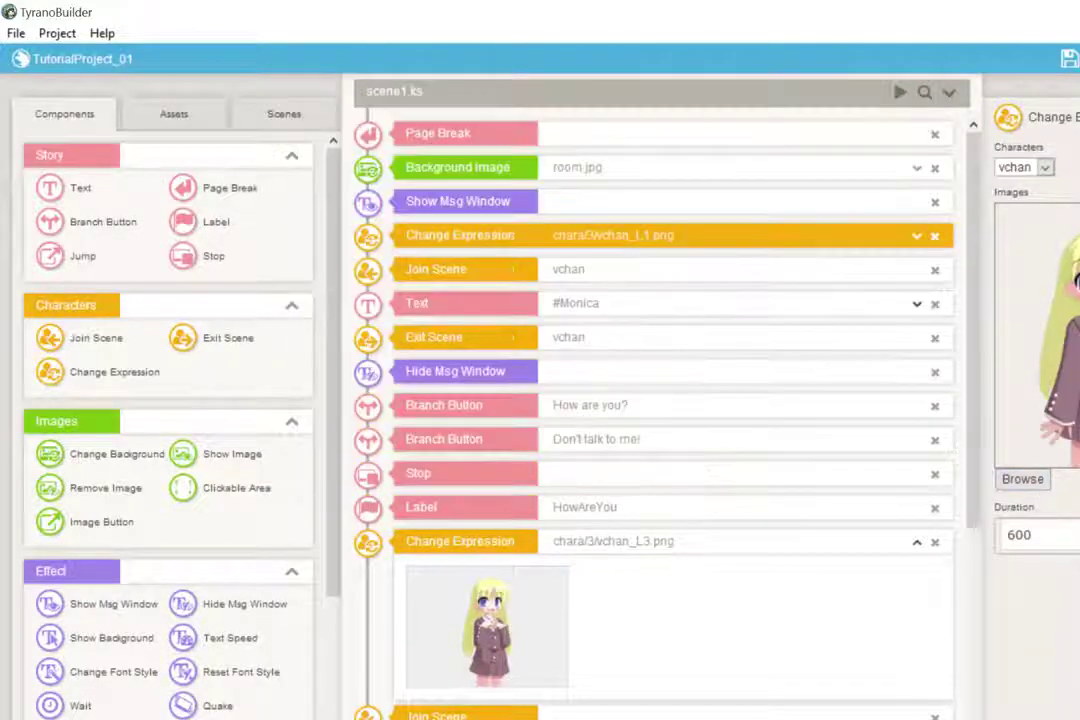
scroll(778, 460, down, 6)
scroll(780, 462, down, 3)
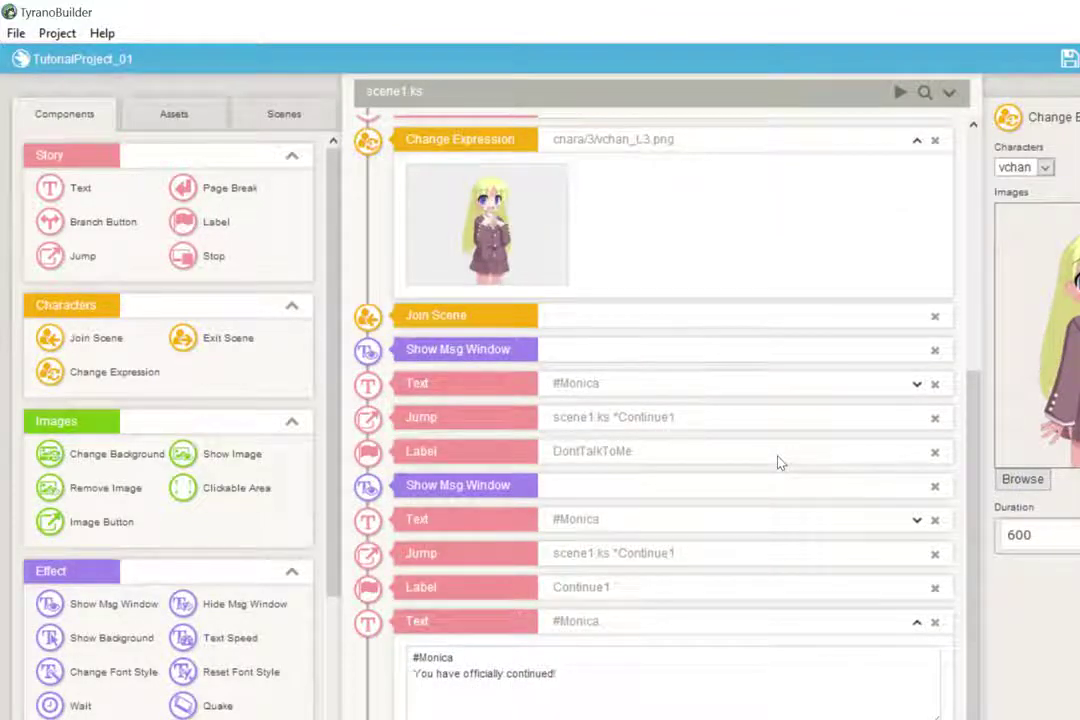
click(466, 318)
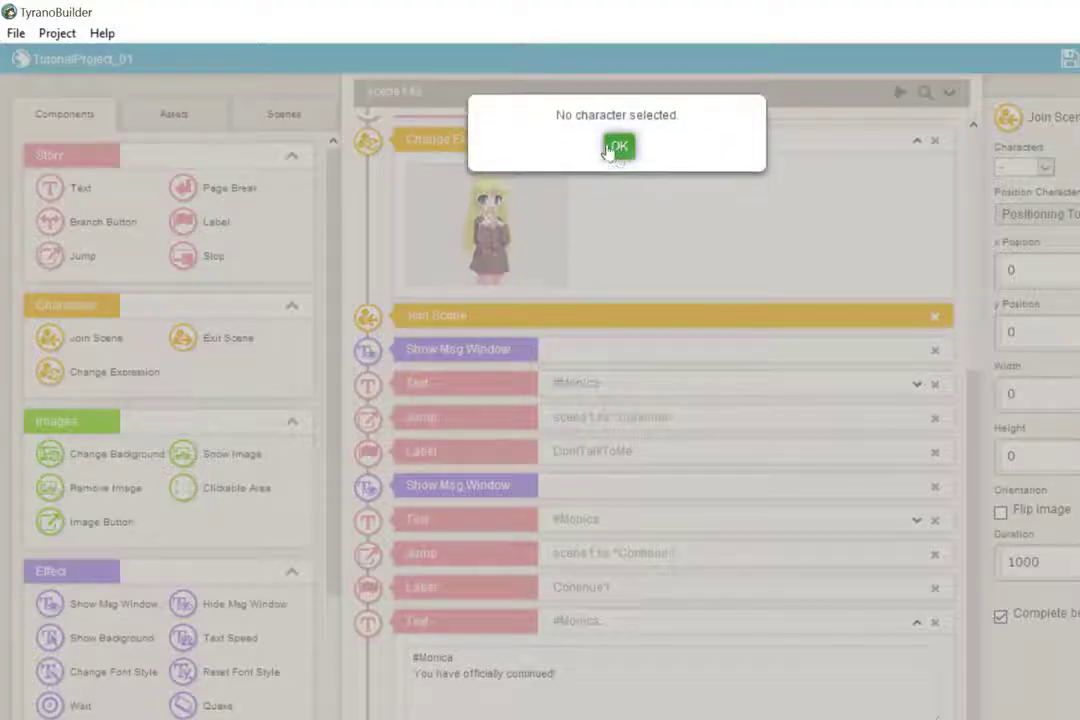
Make the Join Scene bring in vchan, placed at x 282, y 107, sized 463 by 617
click(619, 152)
click(1025, 167)
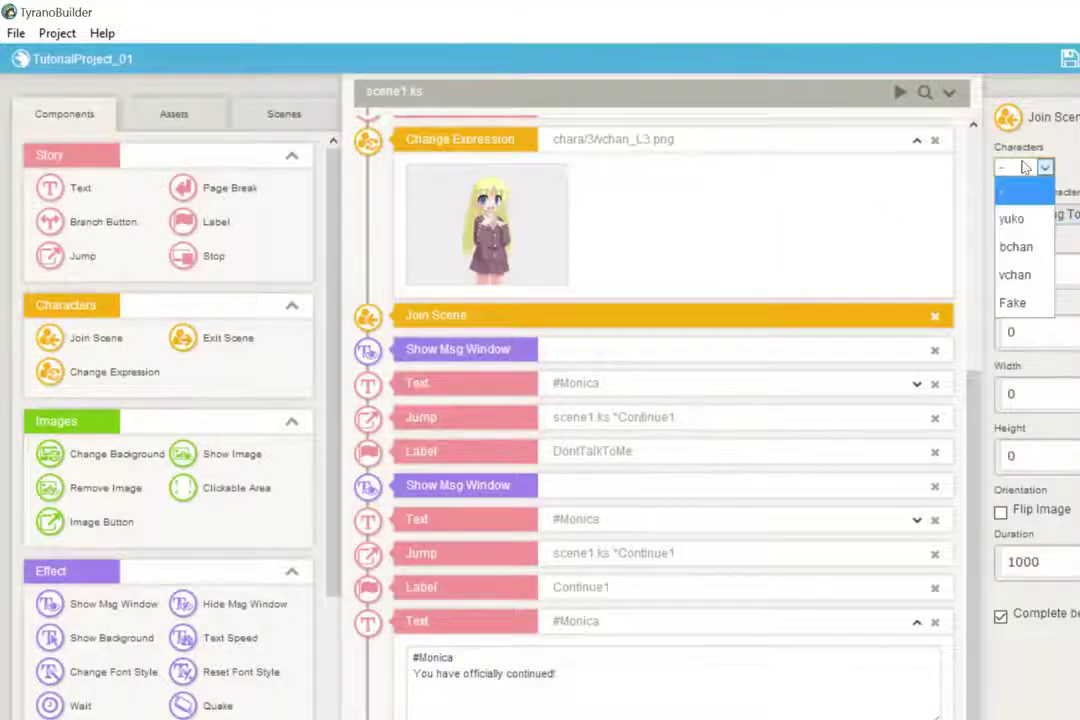
click(1040, 285)
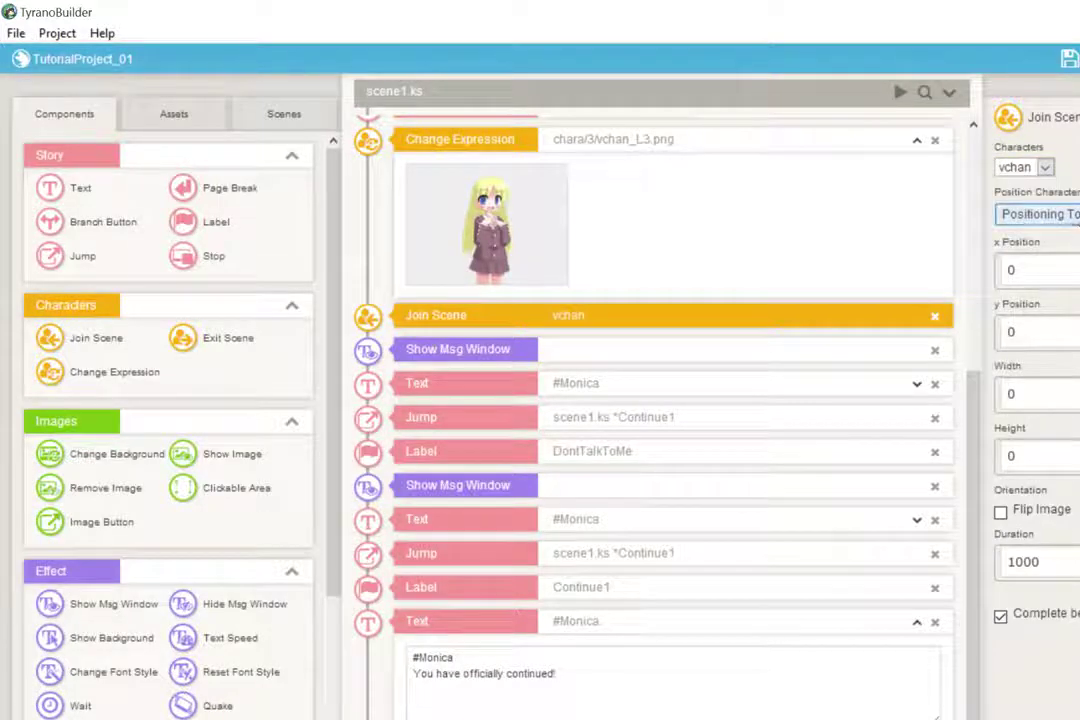
click(1037, 214)
drag(300, 314, 633, 478)
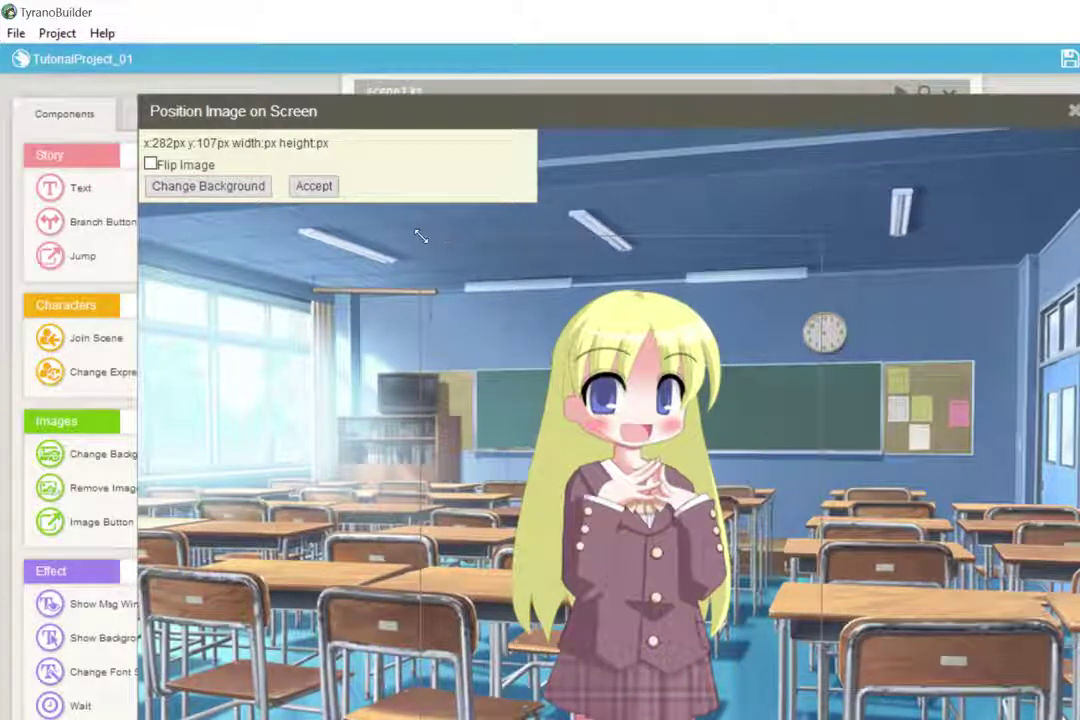
drag(421, 236, 322, 160)
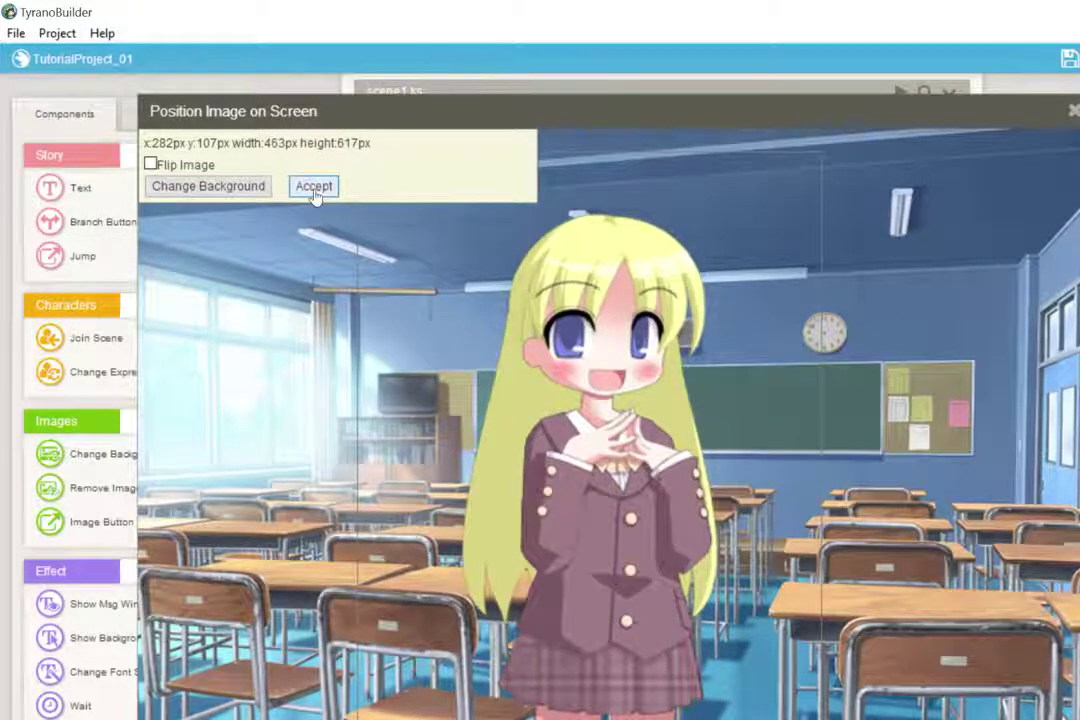
click(314, 188)
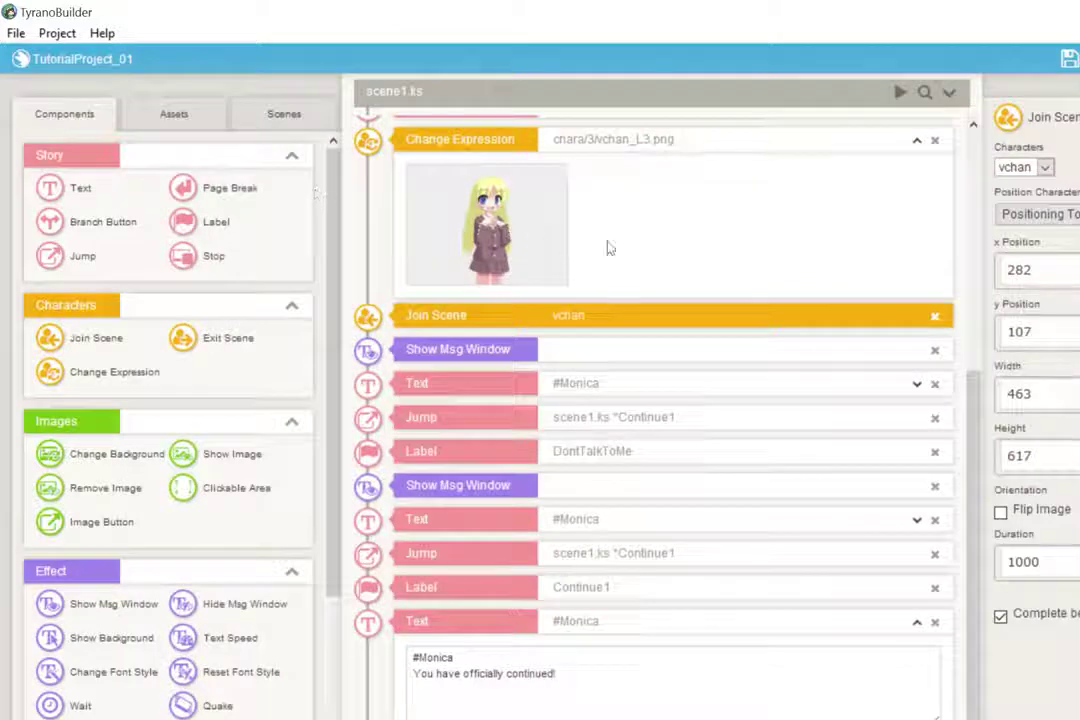
Match the second vchan entrance's position to the first, at x 237 and y -9
scroll(690, 256, up, 4)
click(638, 277)
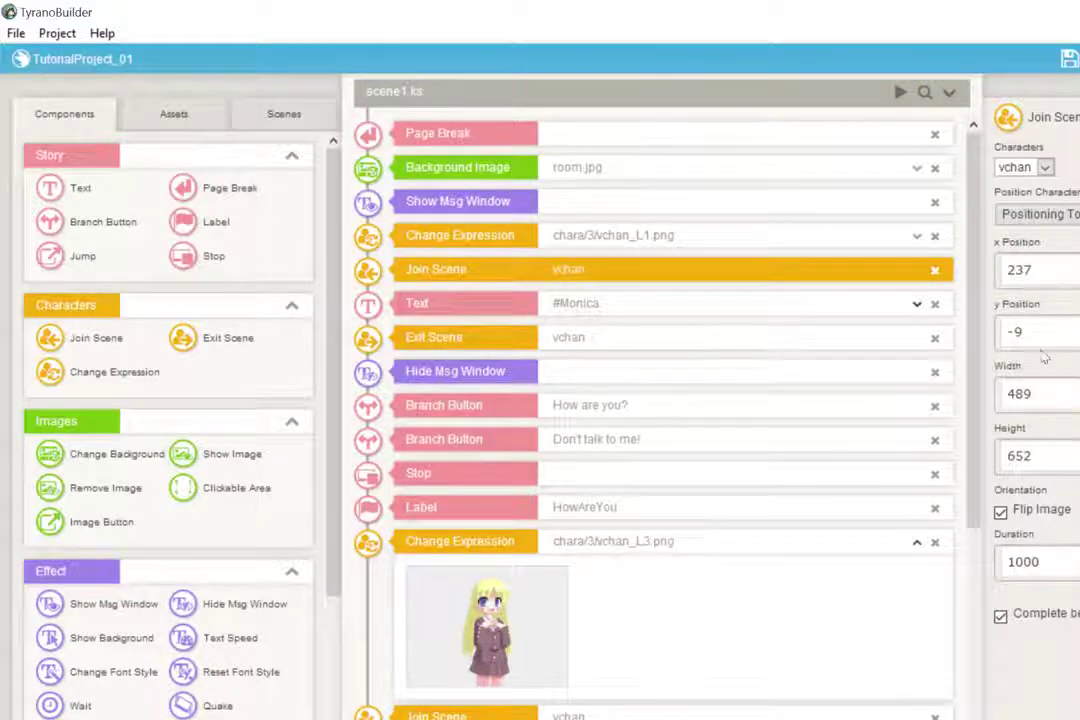
click(470, 714)
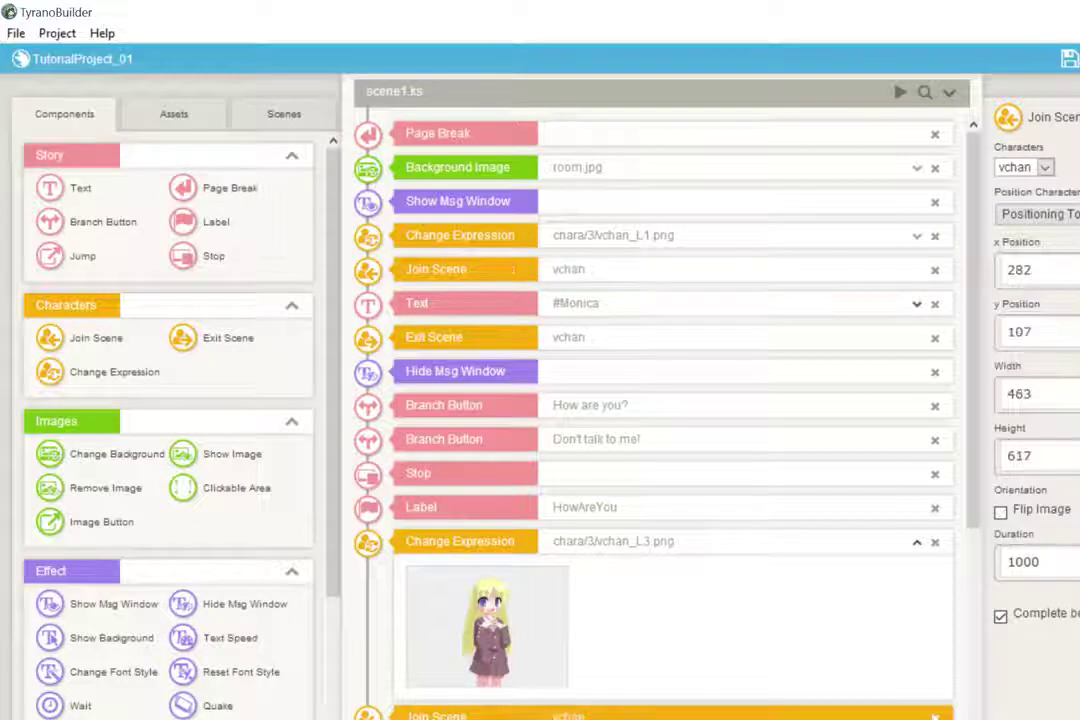
click(611, 270)
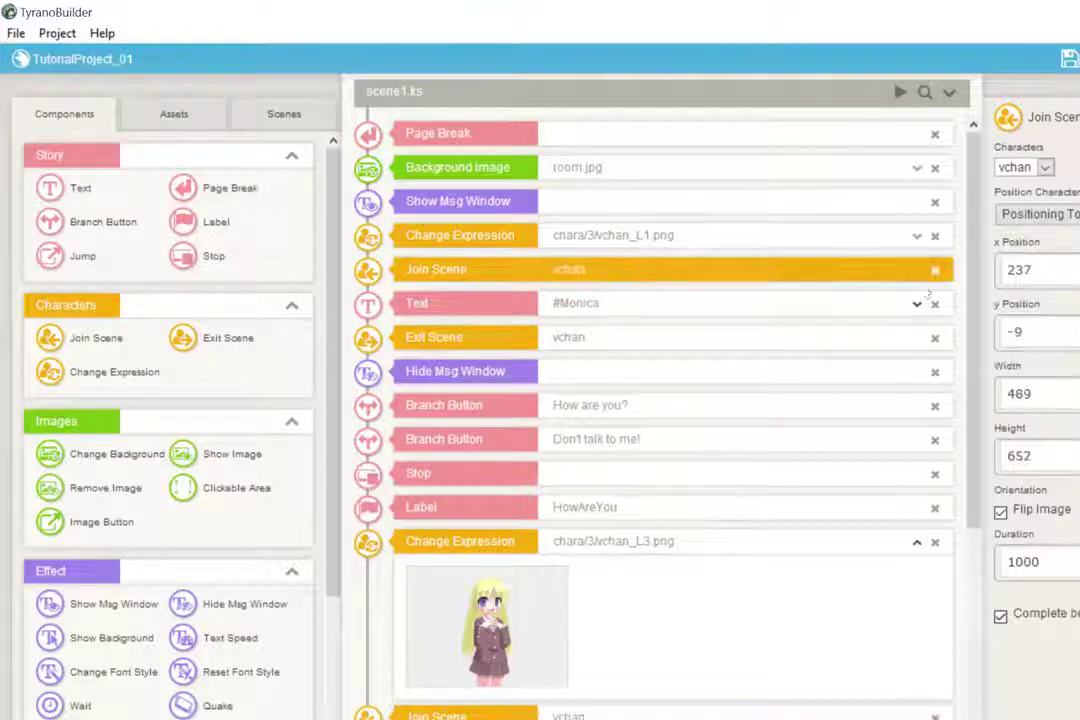
click(704, 712)
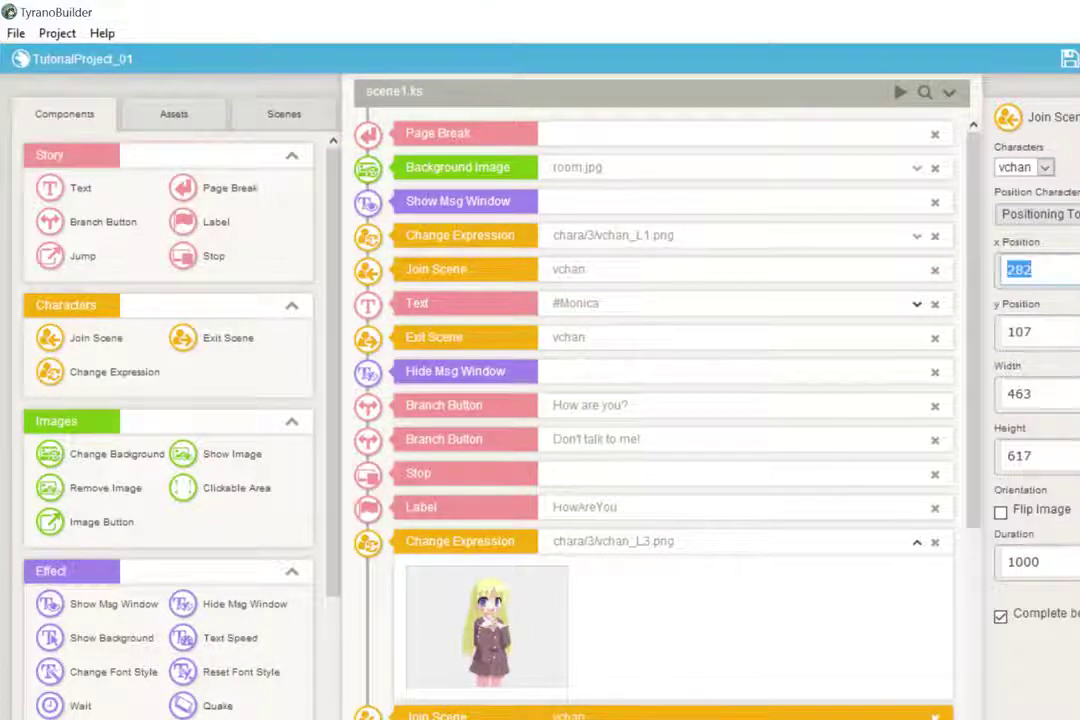
text(237)
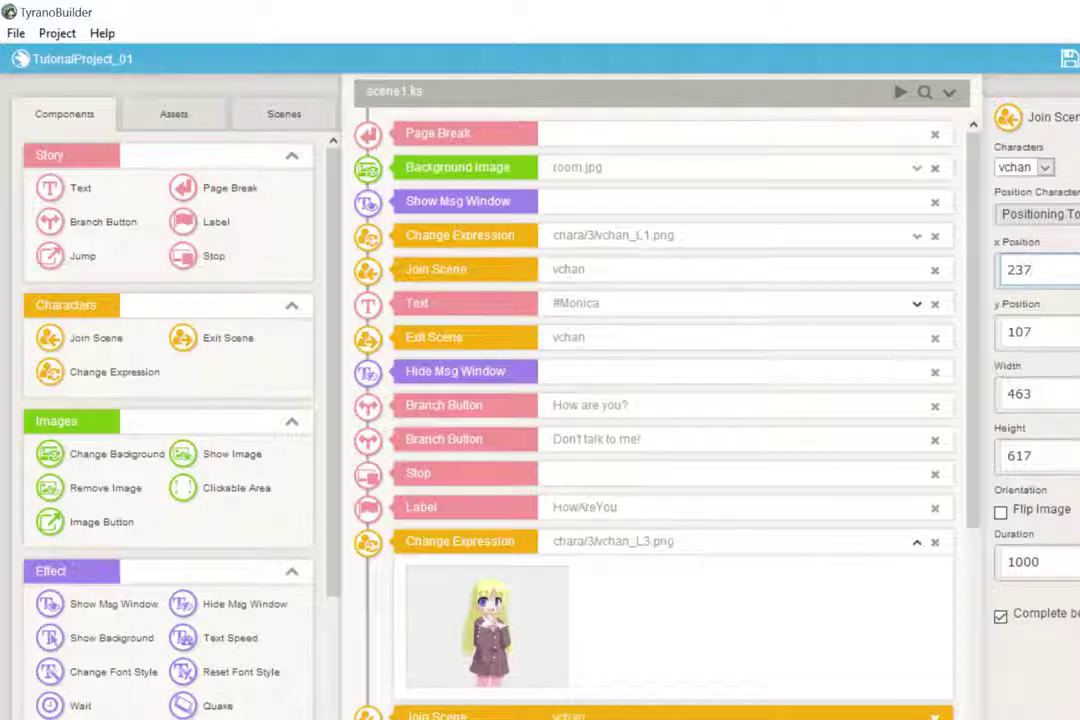
click(718, 275)
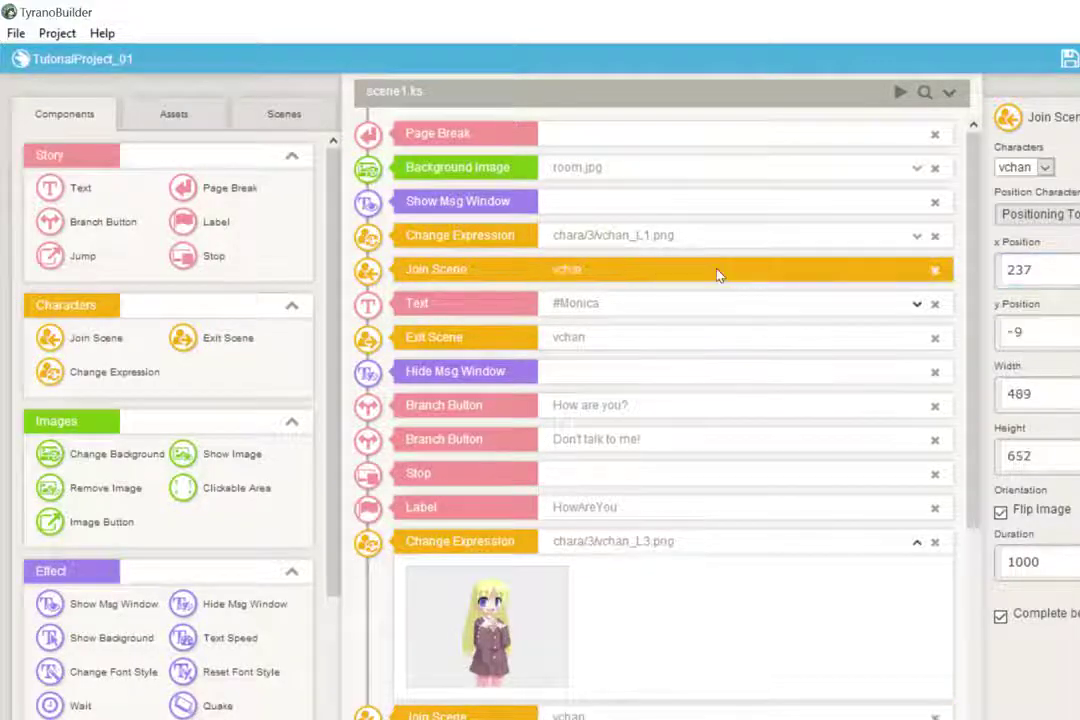
click(675, 716)
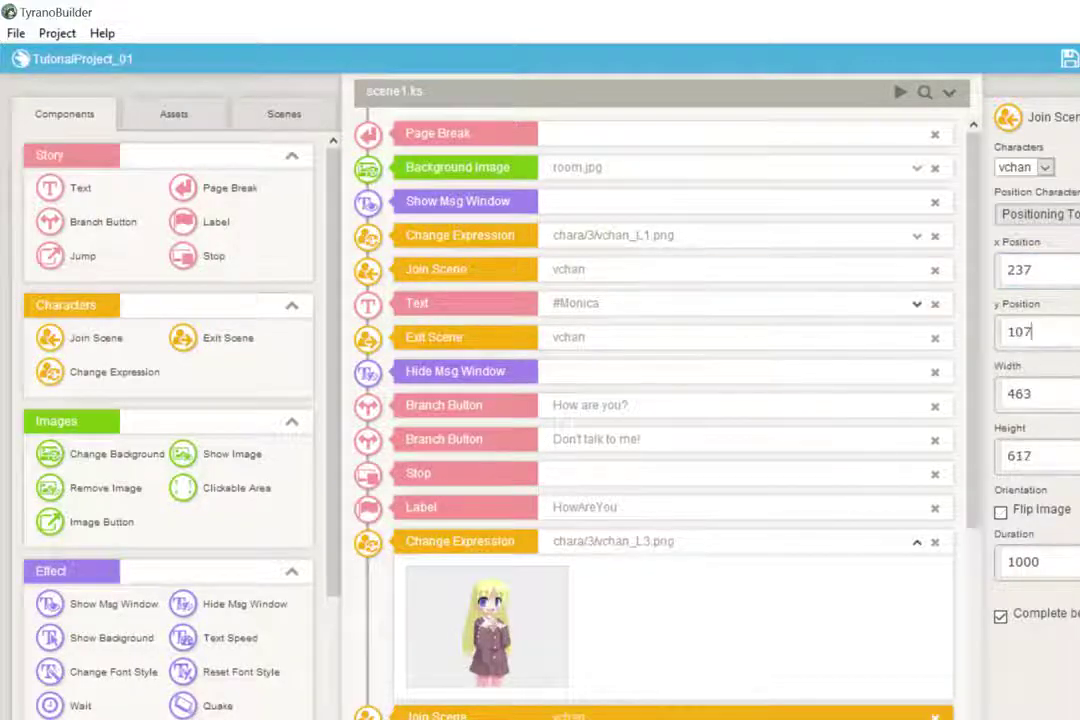
double_click(1025, 332)
text(-)
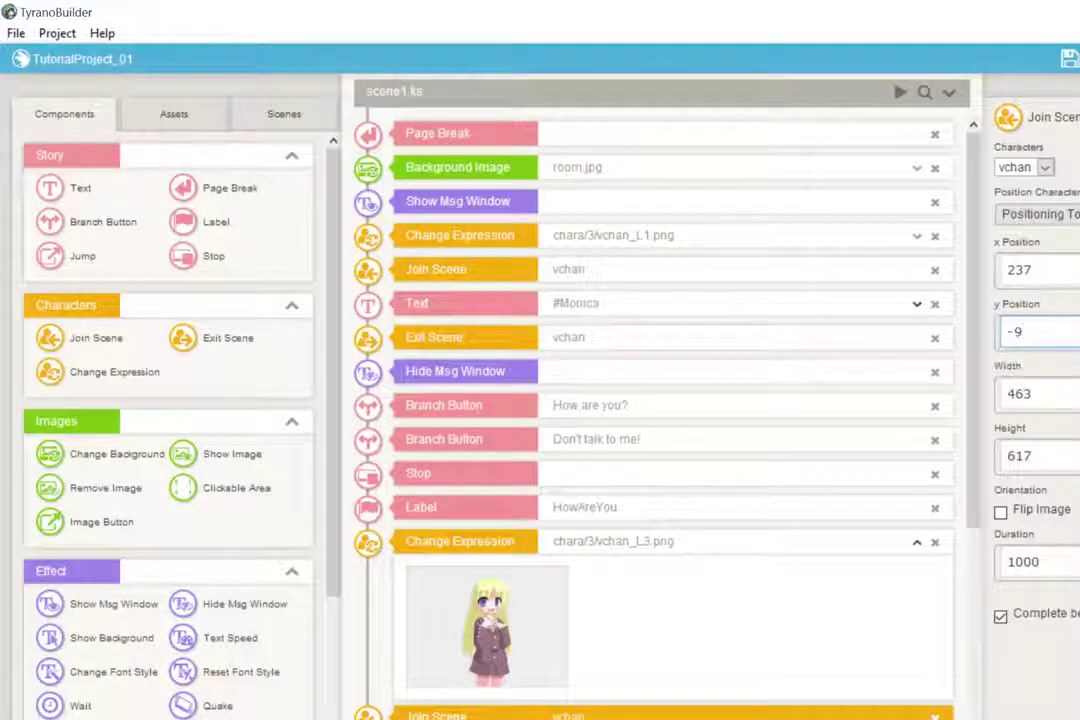
text(9)
Resize the second vchan entrance to 489 by 652 and accept its placement
click(735, 280)
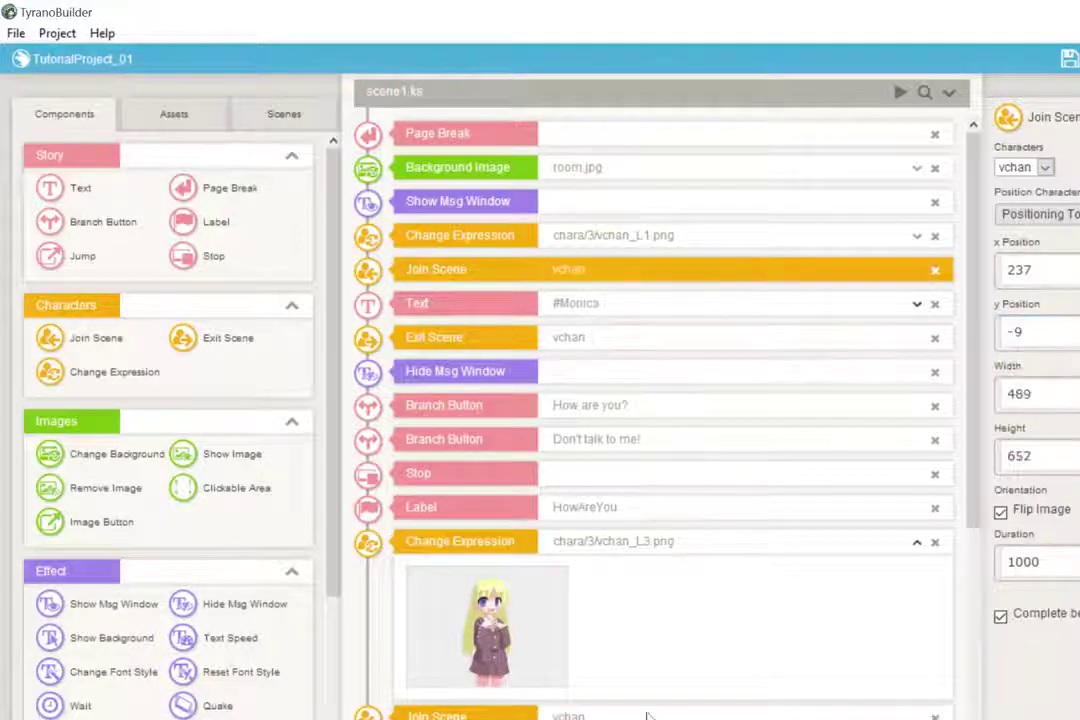
click(586, 543)
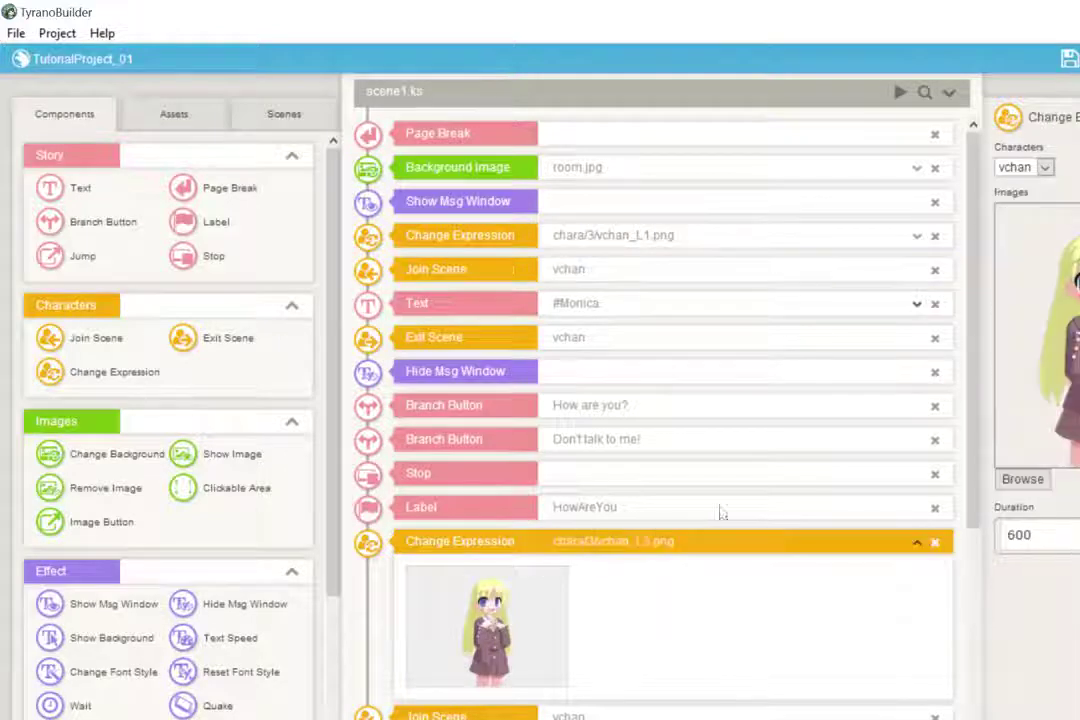
click(591, 716)
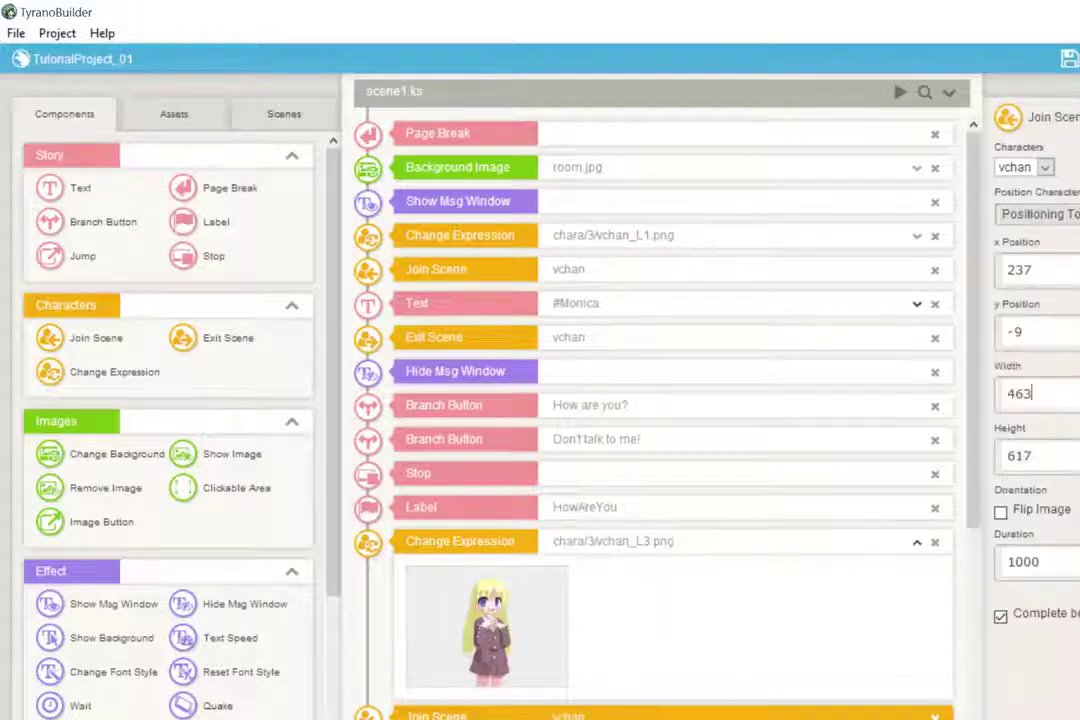
key(ctrl+a)
text(489)
key(Tab)
text(65)
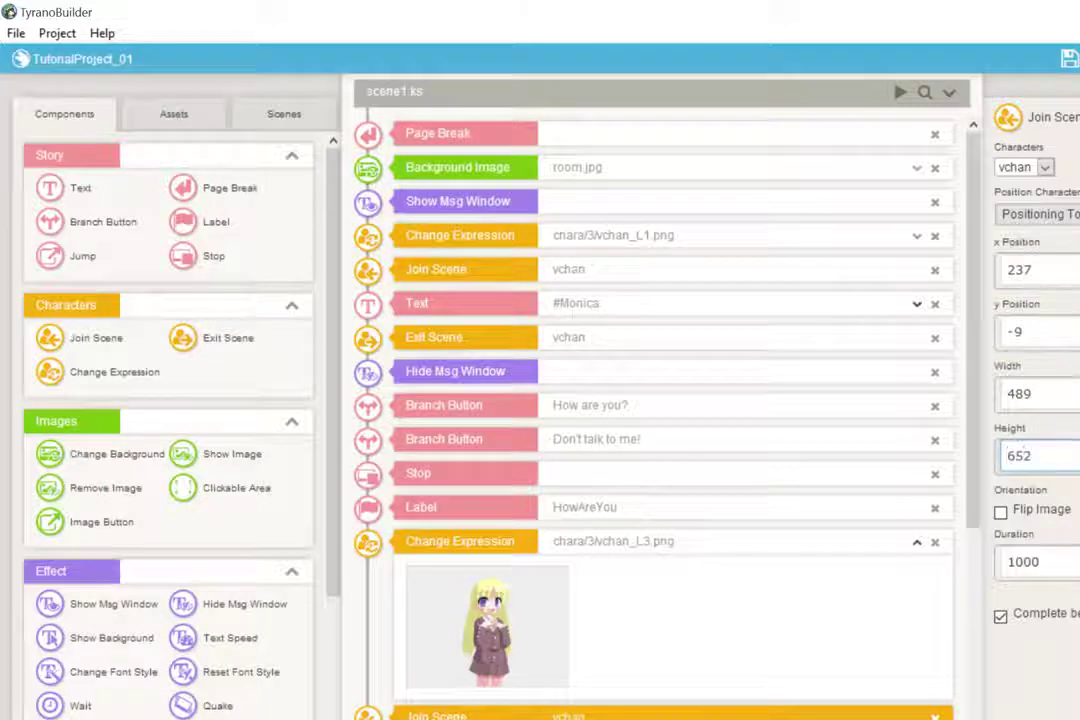
text(2)
click(1026, 214)
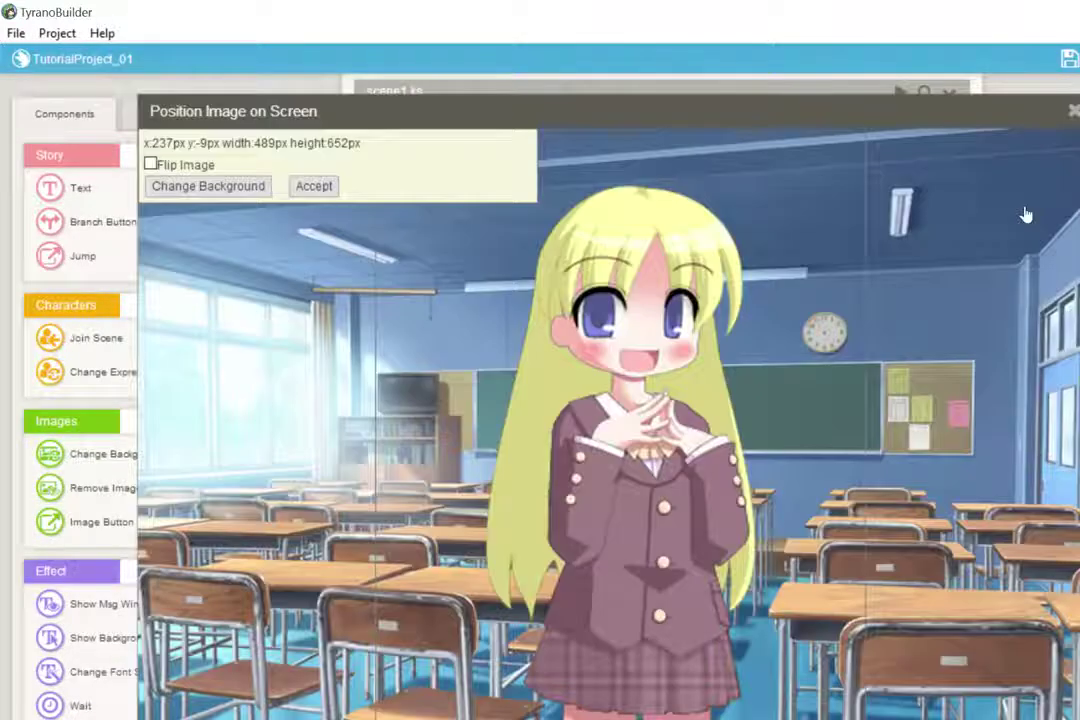
click(314, 186)
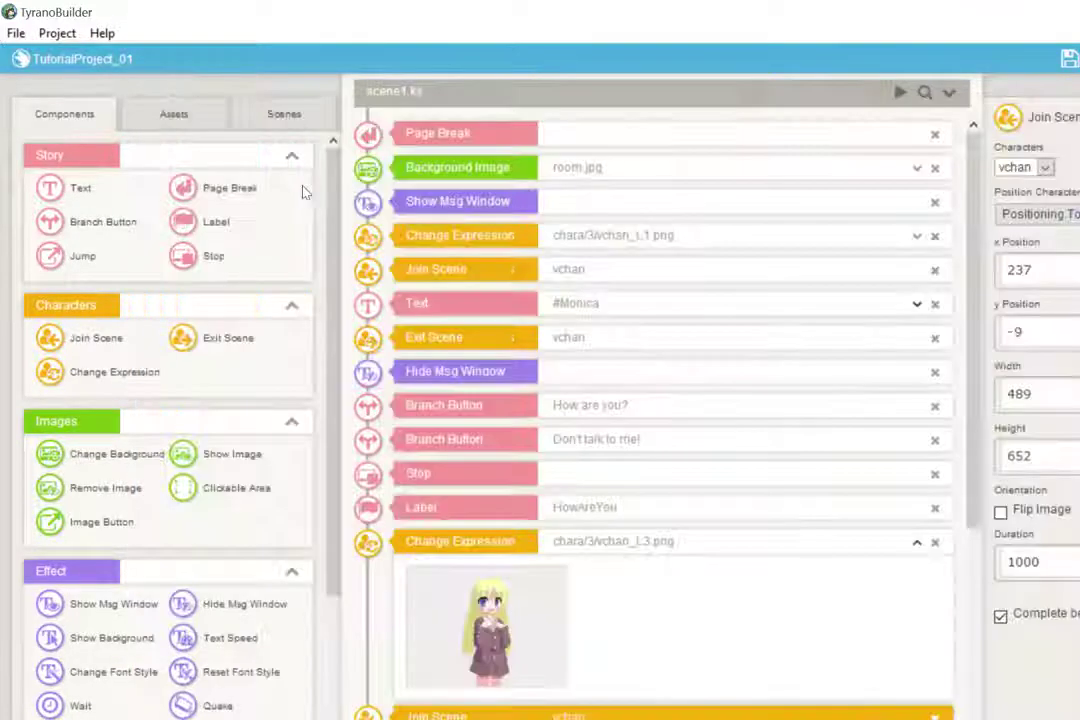
Add a Join Scene and a vchan_L2.png Change Expression under the DontTalkToMe label
scroll(660, 400, down, 5)
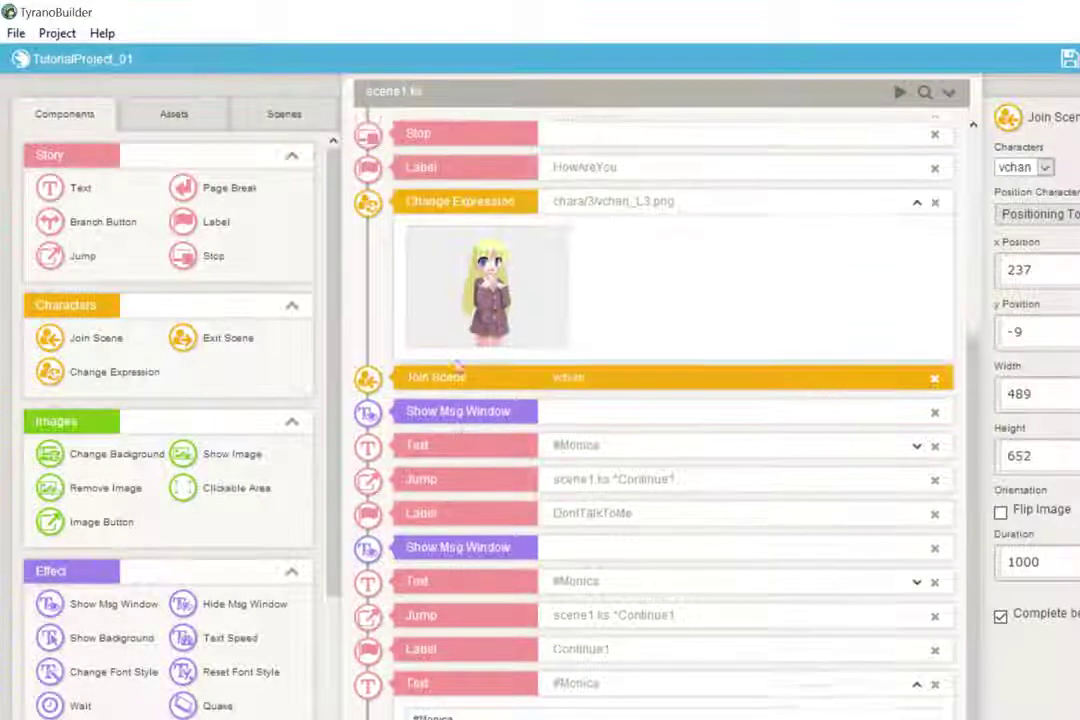
scroll(458, 368, down, 2)
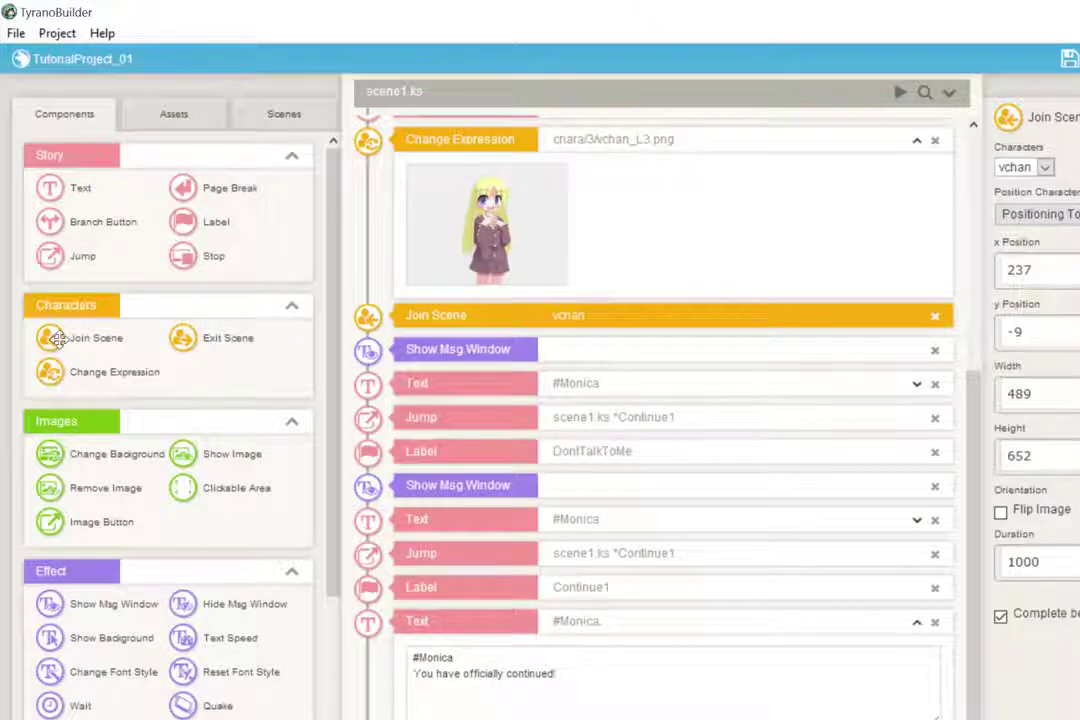
drag(57, 340, 437, 490)
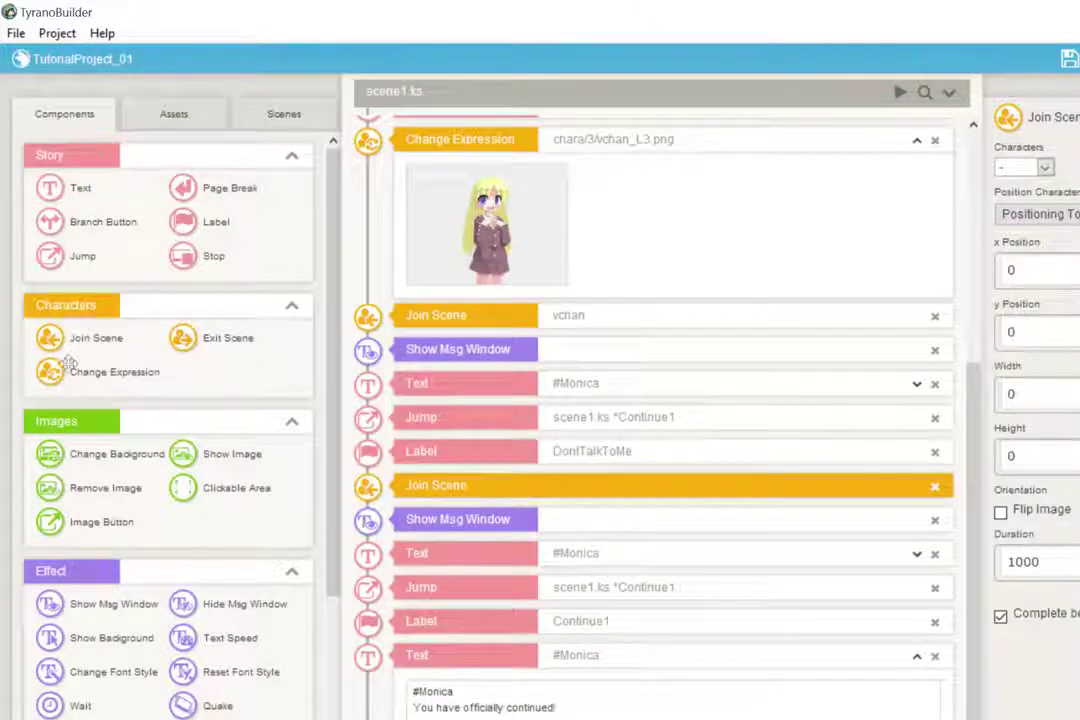
drag(72, 370, 430, 490)
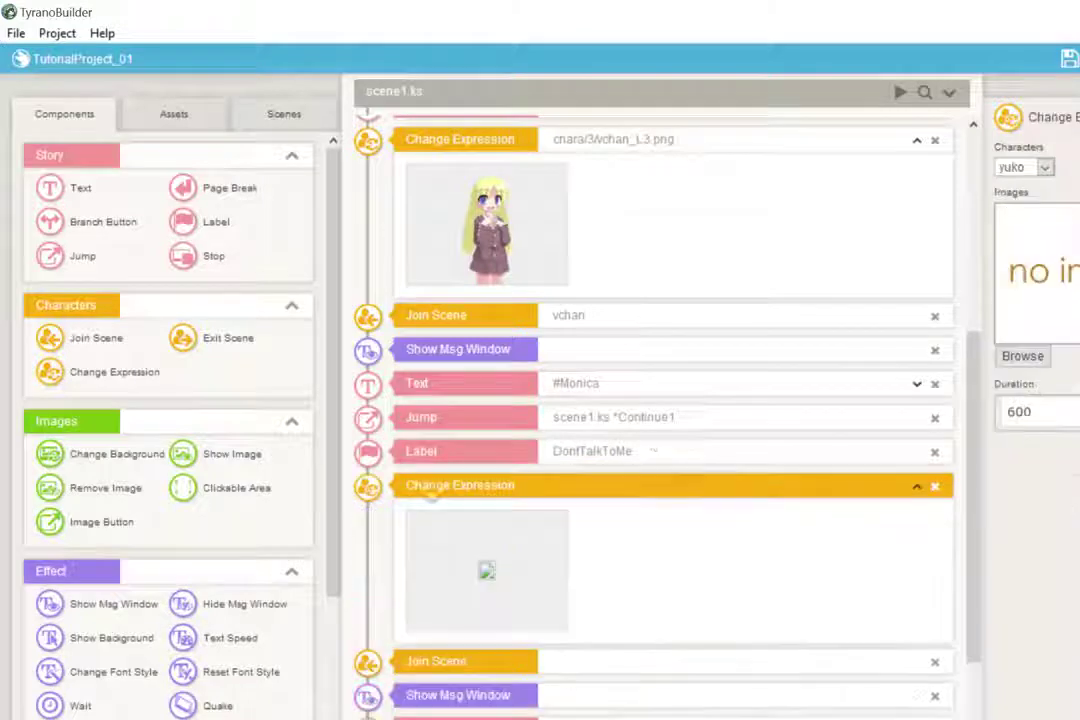
click(1044, 167)
click(1020, 243)
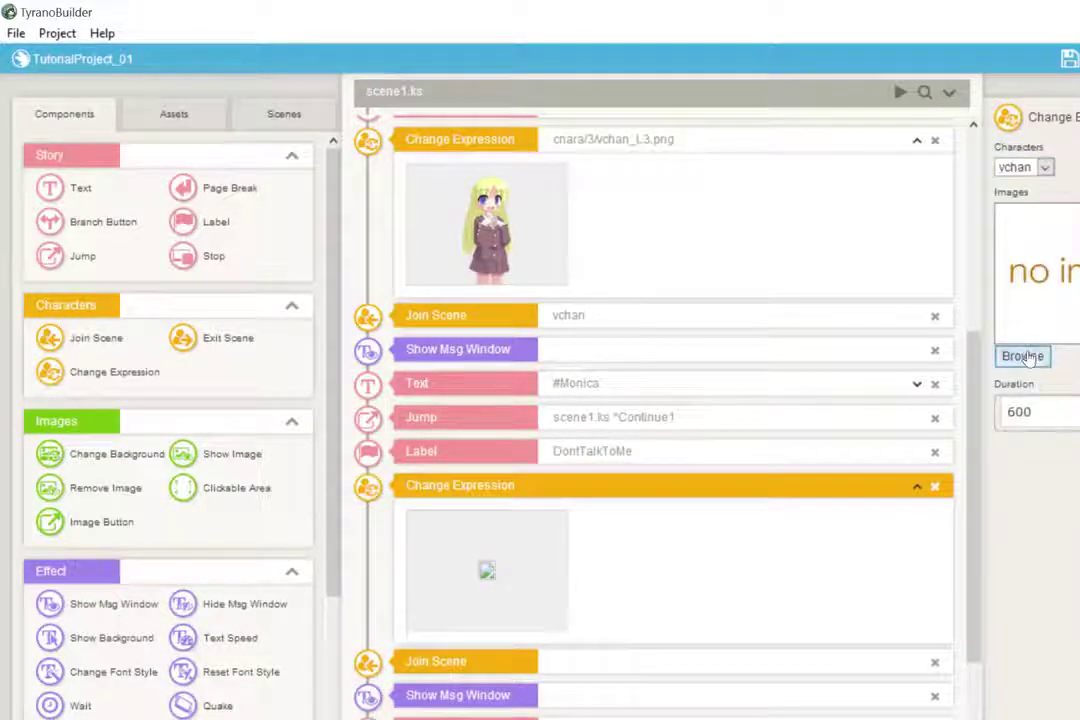
click(1022, 356)
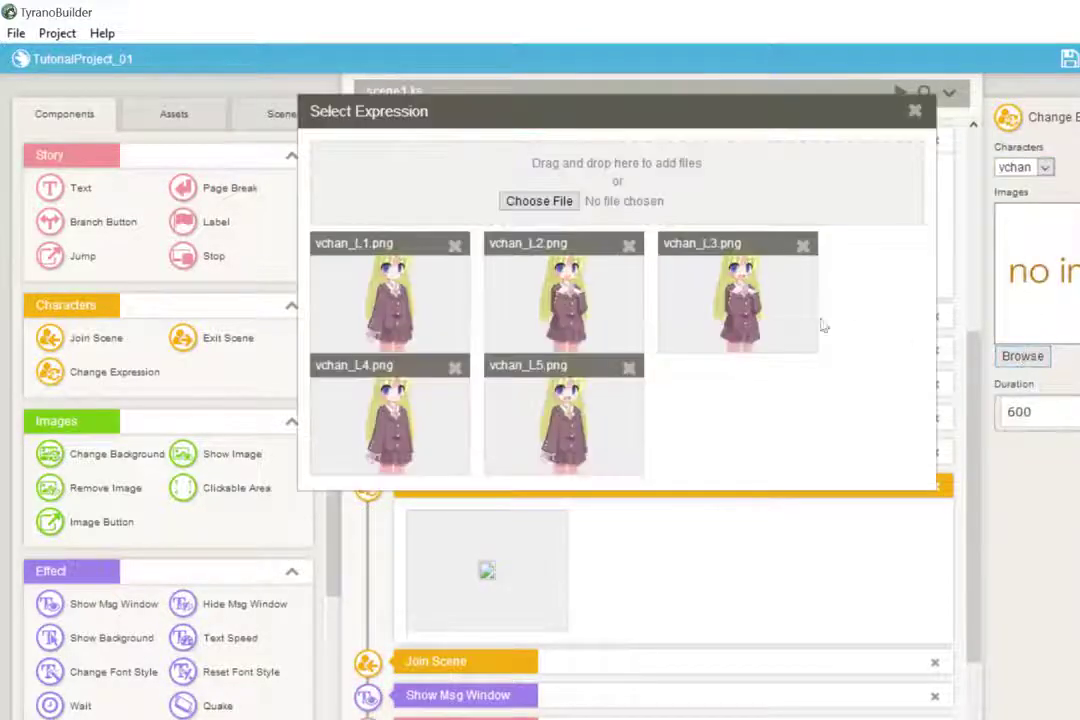
click(542, 300)
scroll(978, 435, down, 2)
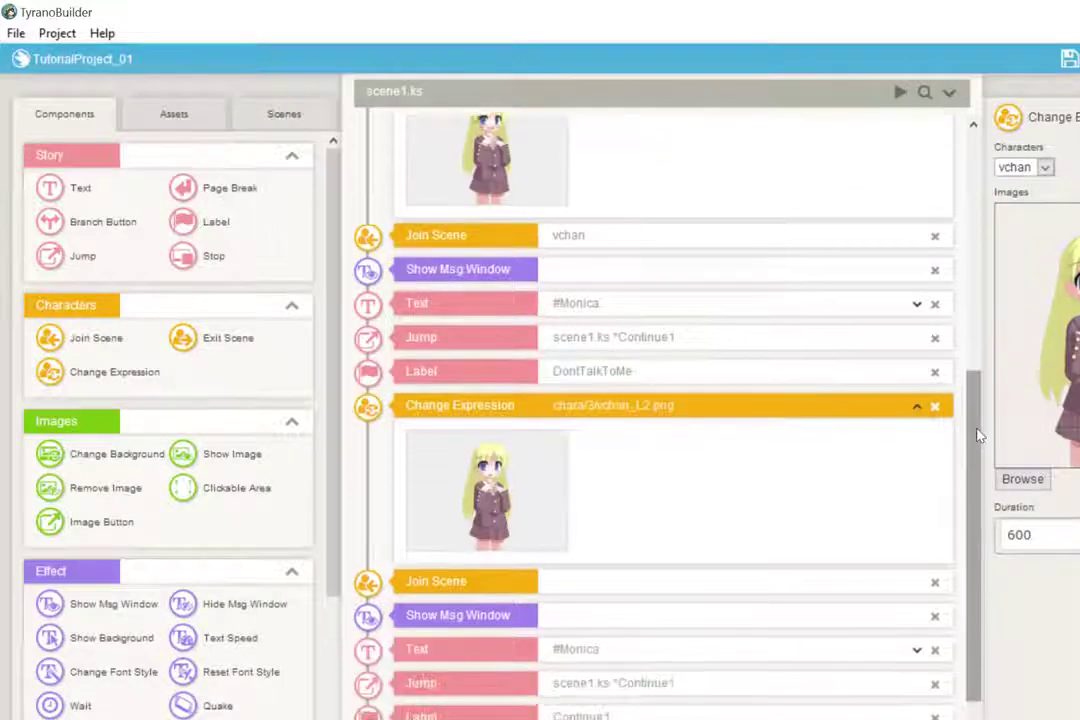
Position the new vchan entrance at x 237, y -9
click(518, 553)
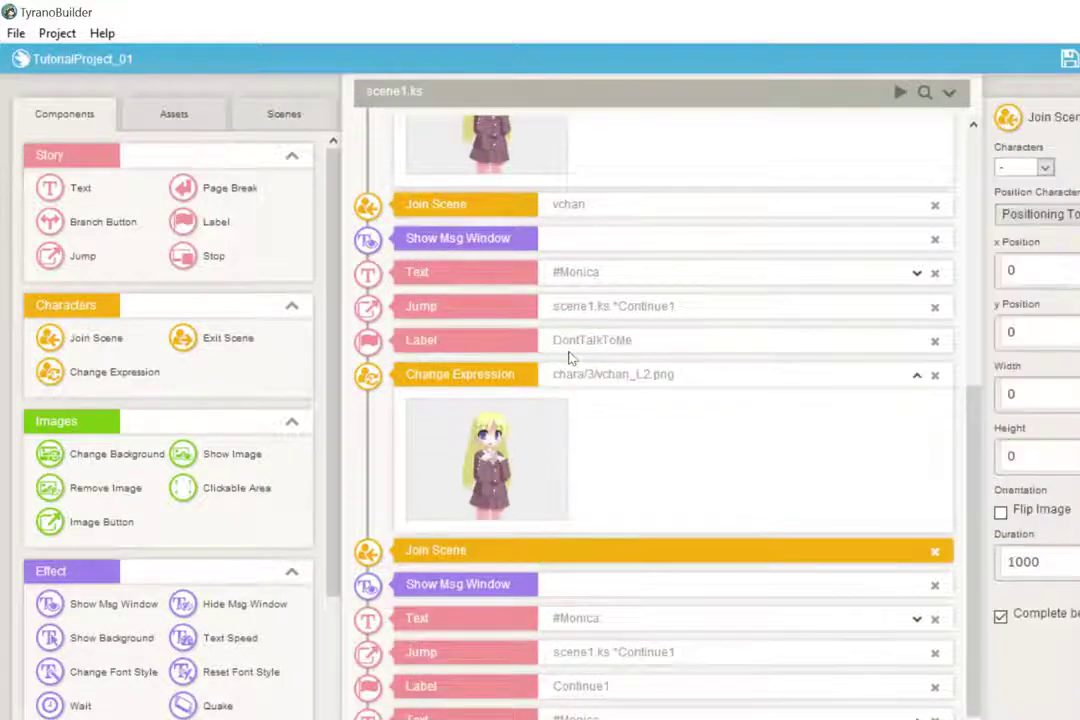
scroll(570, 358, up, 4)
scroll(537, 465, down, 3)
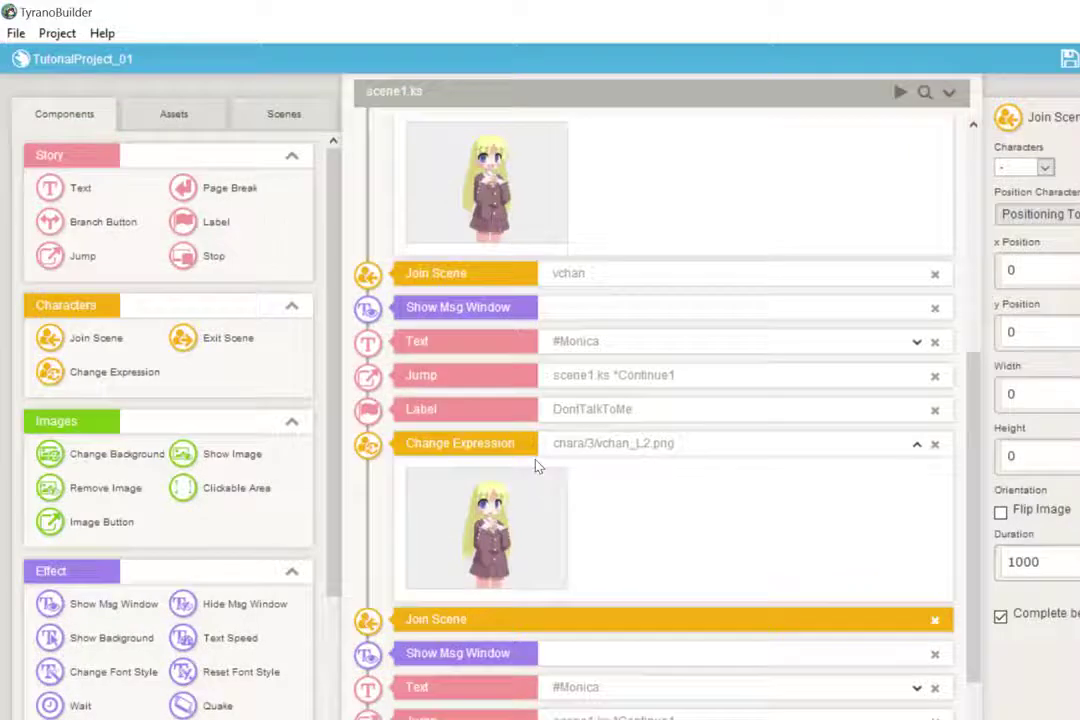
click(512, 272)
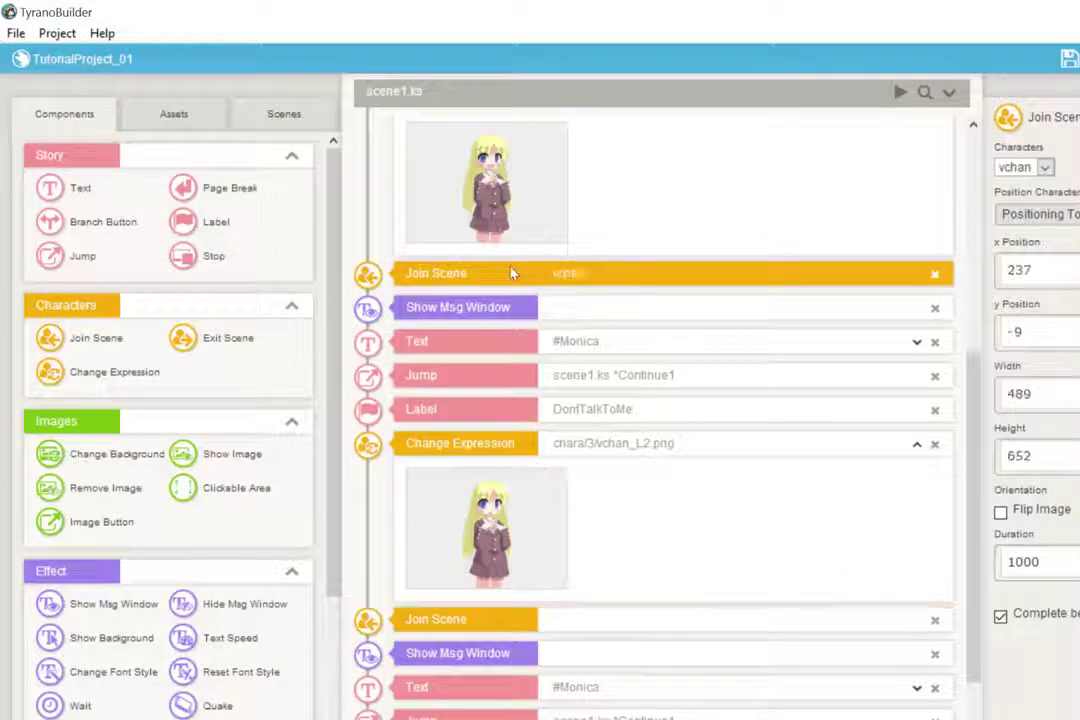
click(507, 625)
double_click(1030, 270)
text(237)
key(Tab)
text(-9)
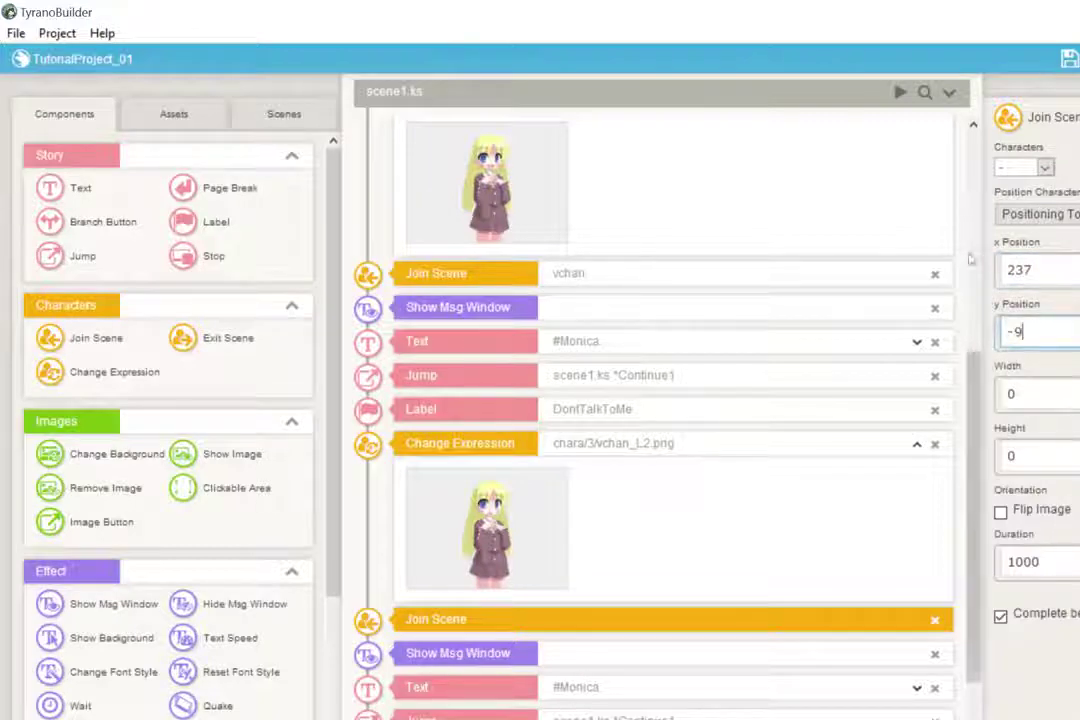
Size the new entrance 489 by 652 and save the project
click(860, 276)
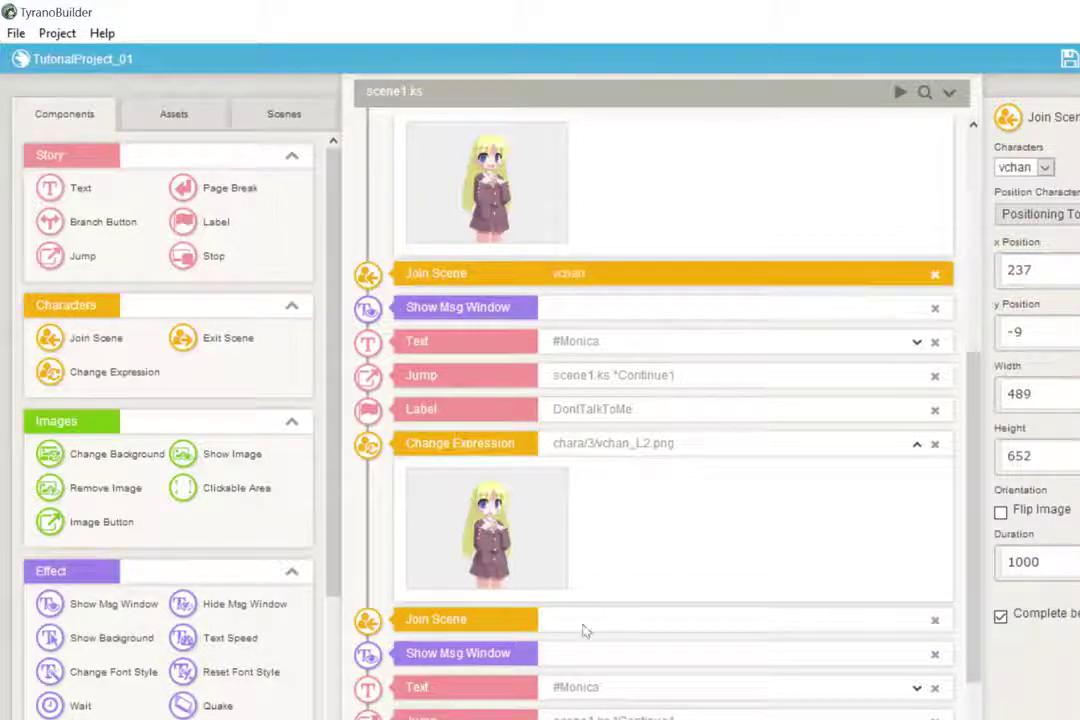
click(692, 612)
click(1035, 394)
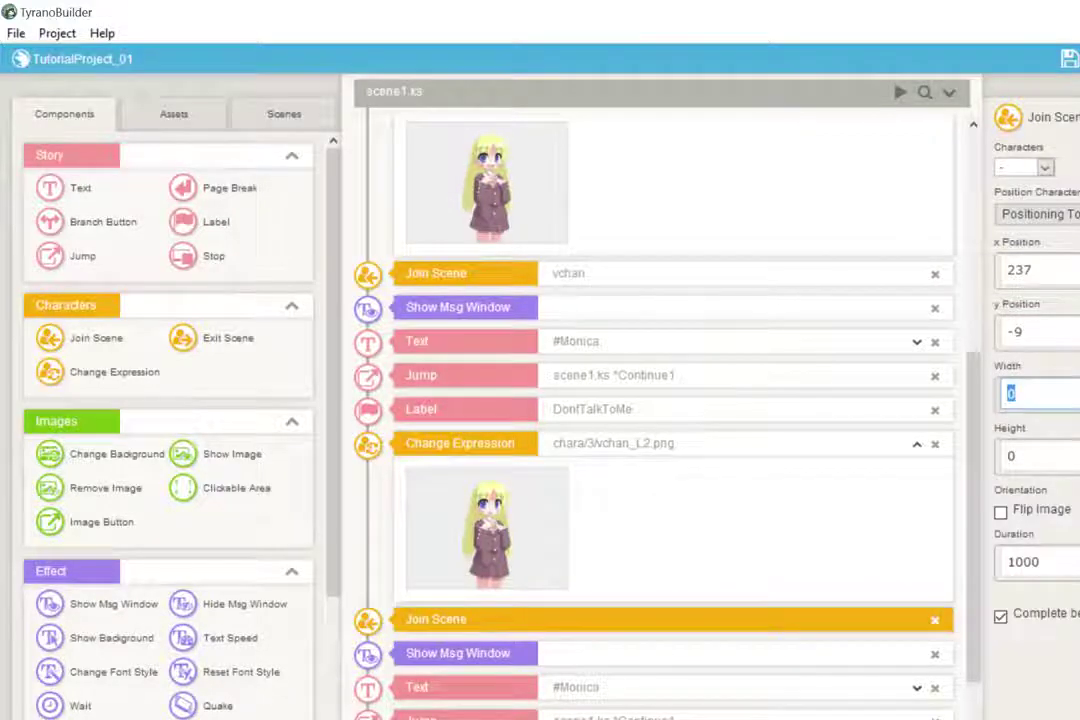
text(489)
key(Tab)
text(655)
key(BackSpace)
text(2)
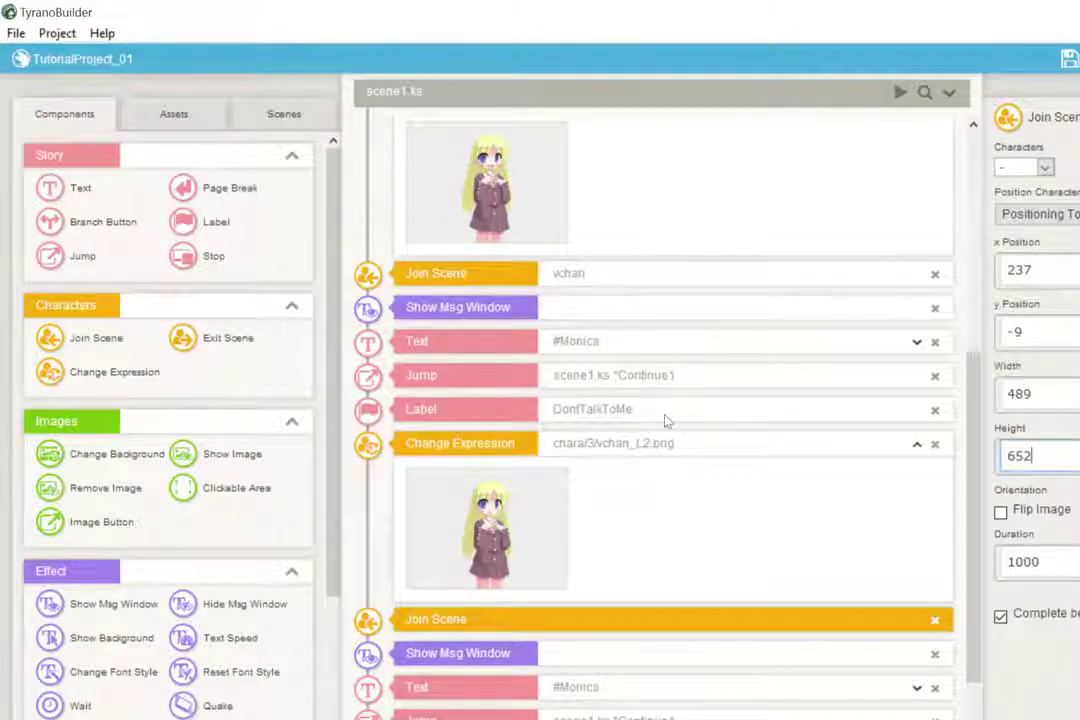
scroll(665, 422, down, 2)
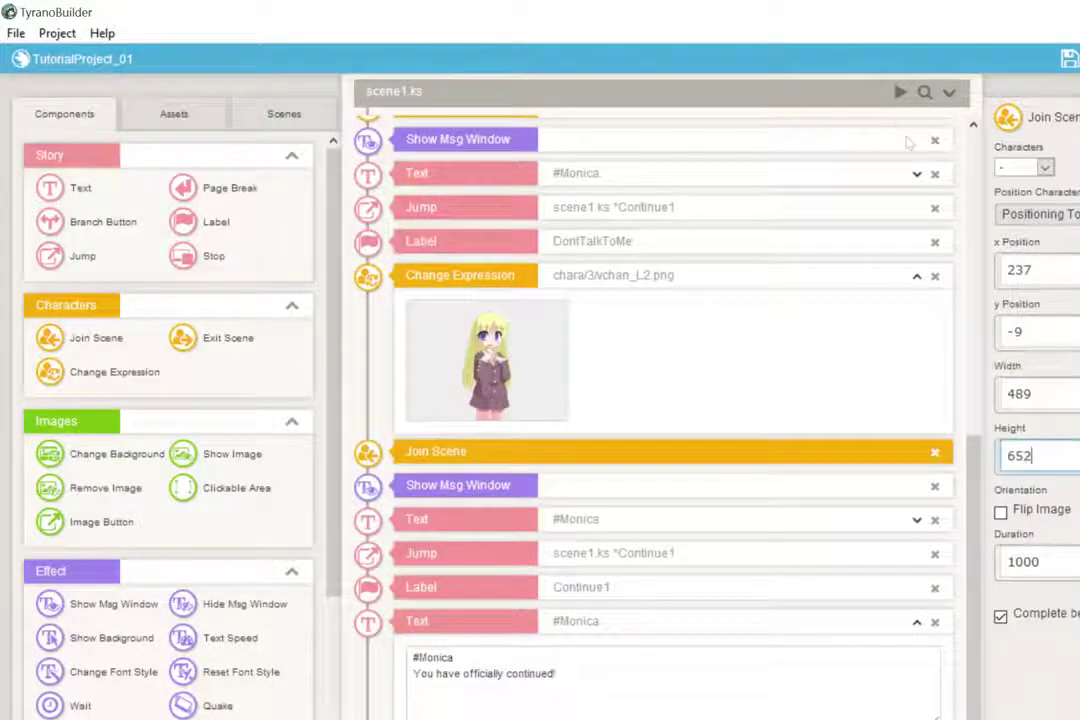
key(ctrl+s)
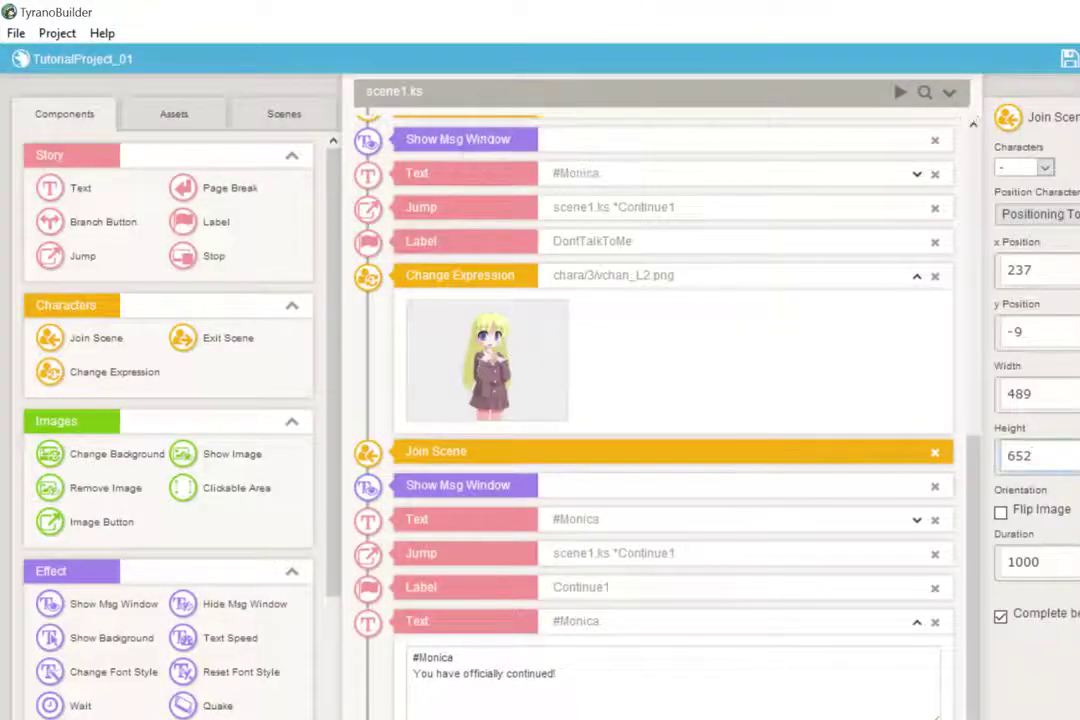
click(900, 92)
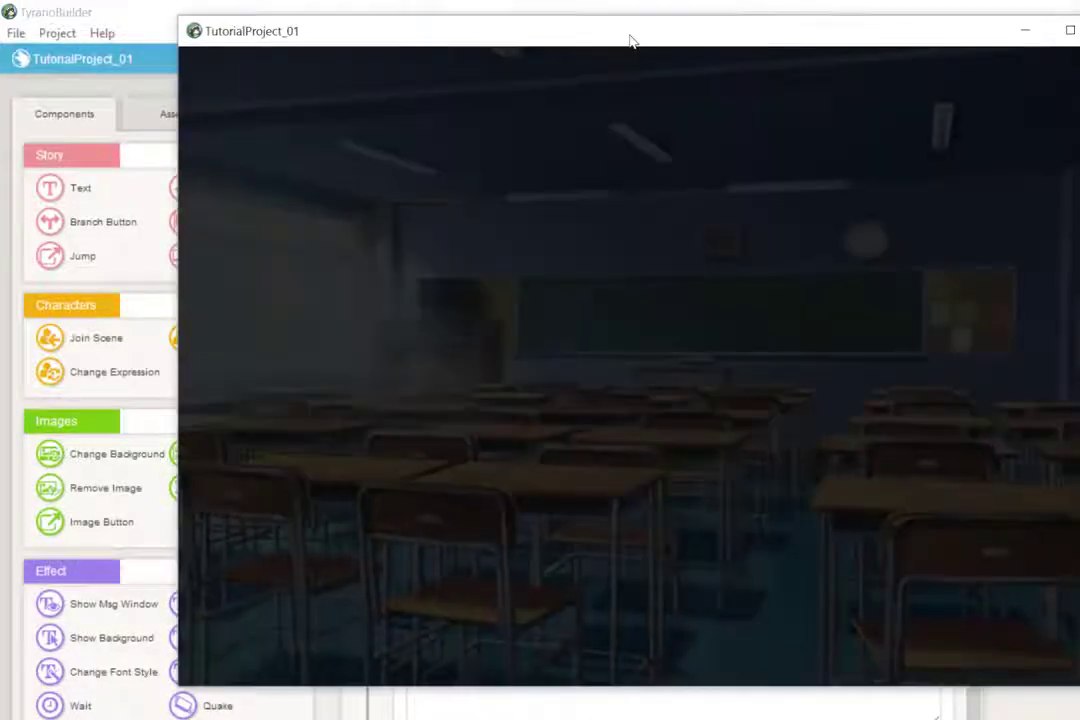
drag(630, 40, 608, 43)
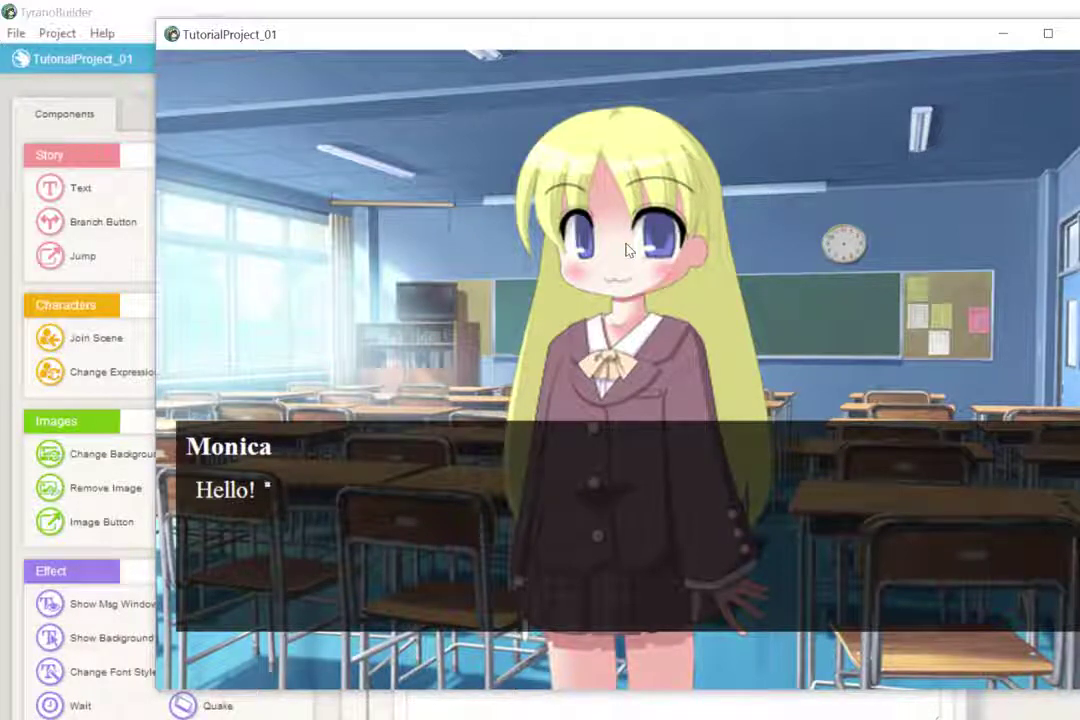
click(626, 250)
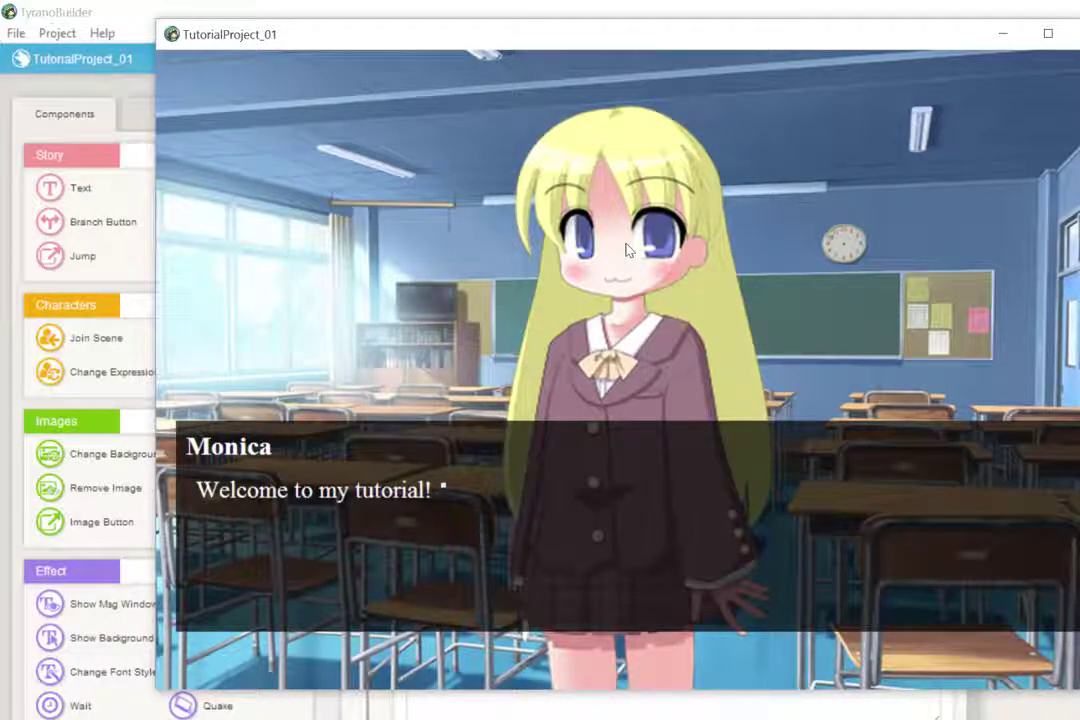
click(626, 250)
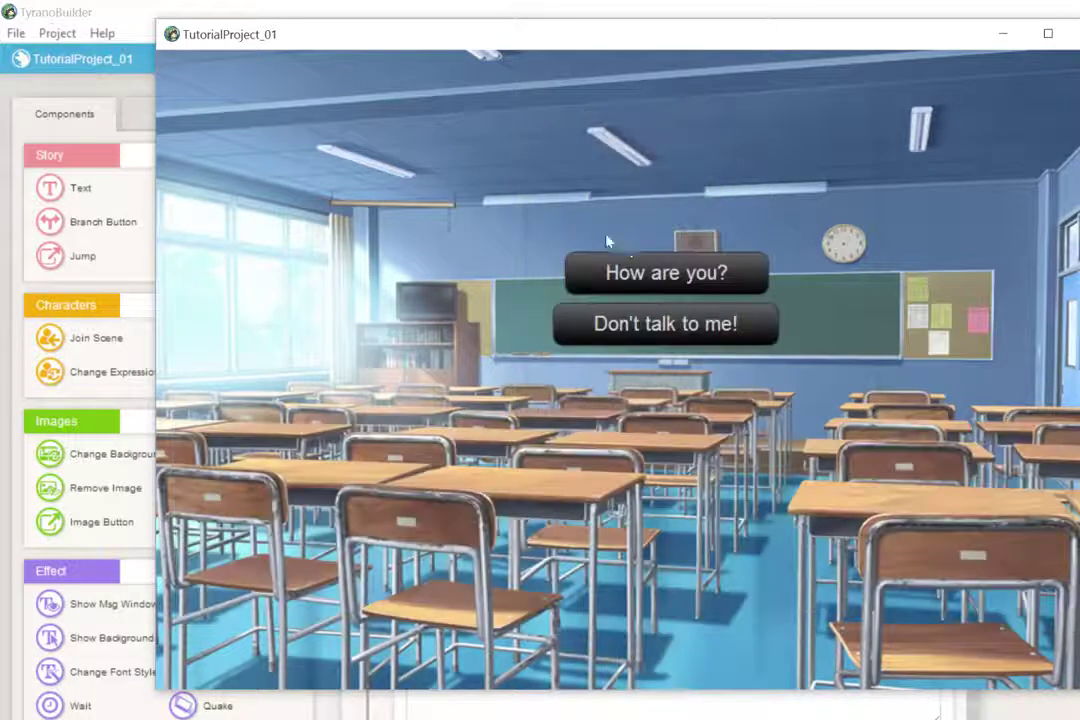
click(613, 335)
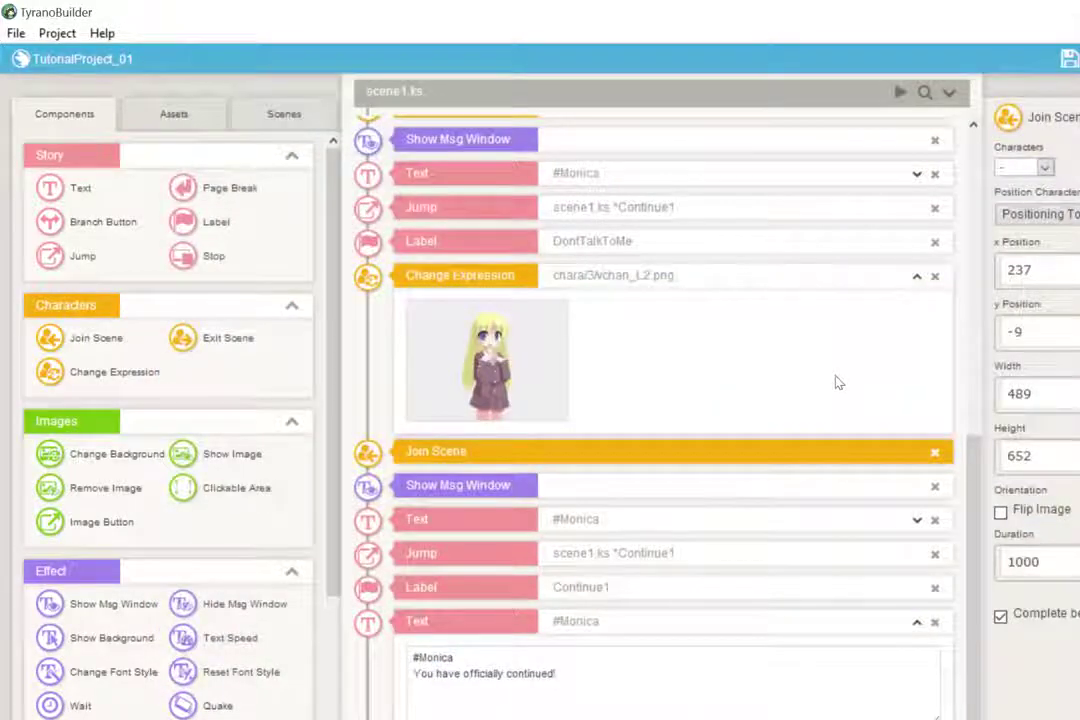
Set vchan as the character of the Join Scene after the vchan_L2.png expression, then save
scroll(838, 382, up, 2)
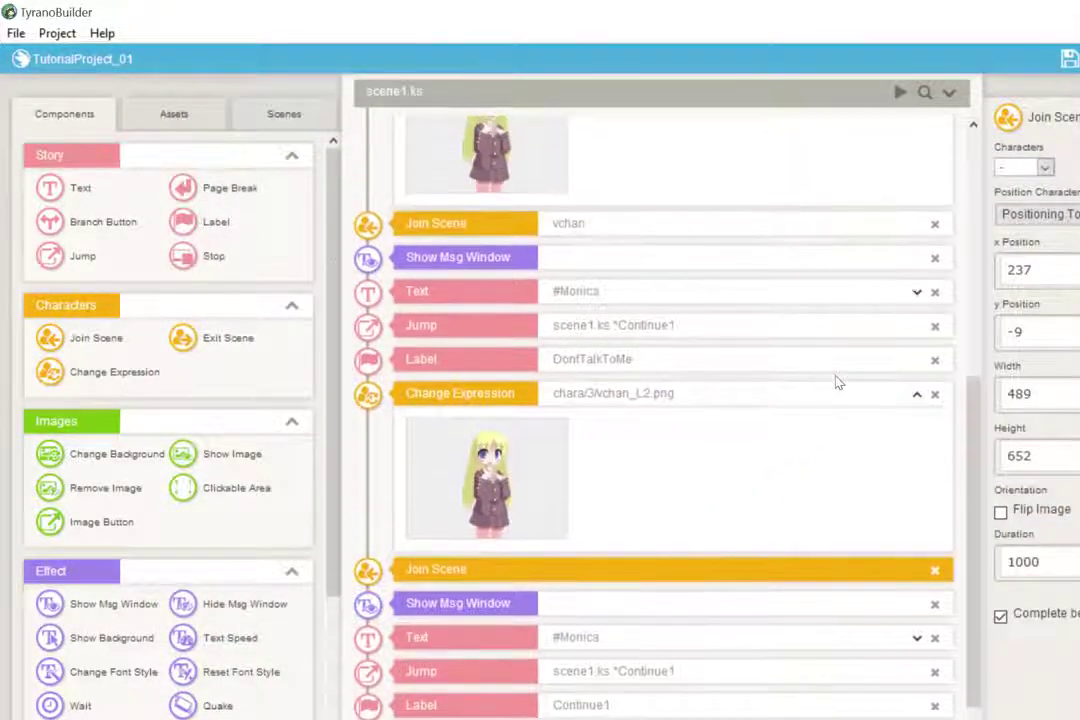
scroll(838, 382, up, 2)
scroll(838, 382, down, 2)
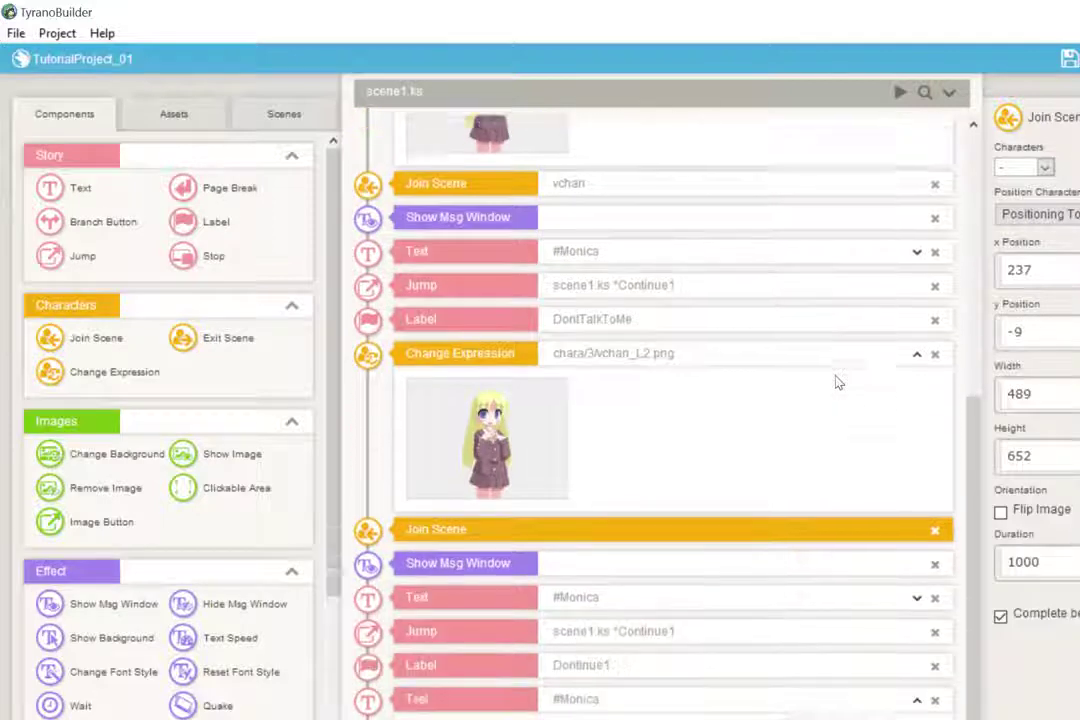
scroll(838, 382, down, 2)
click(684, 320)
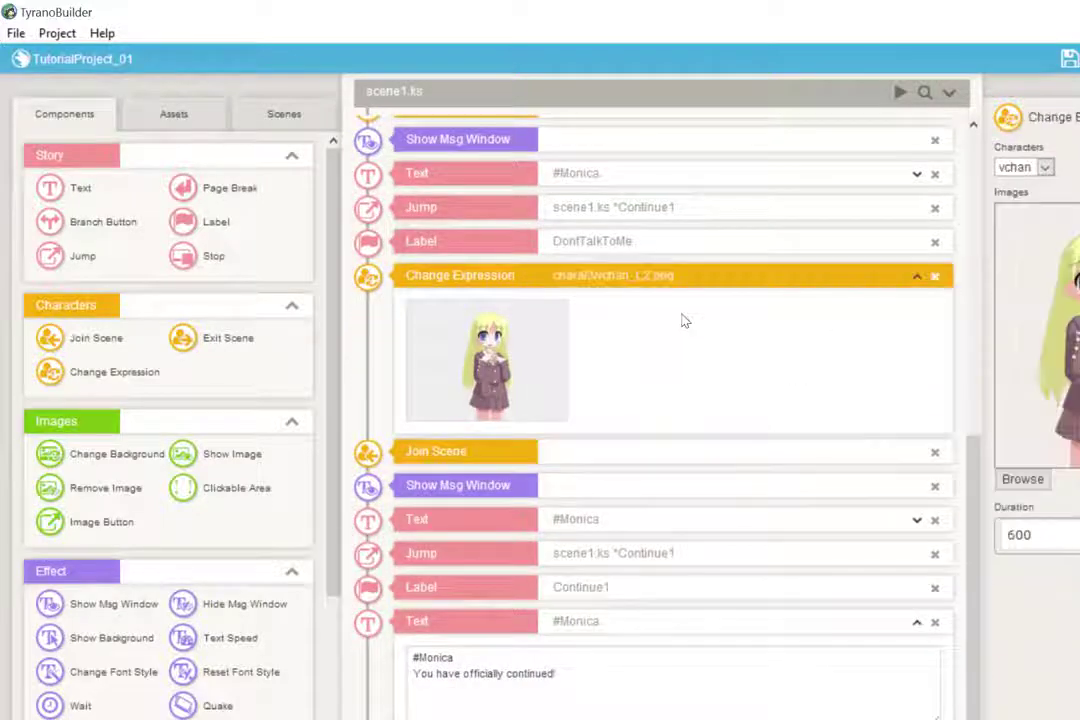
click(603, 451)
click(1044, 167)
click(1015, 274)
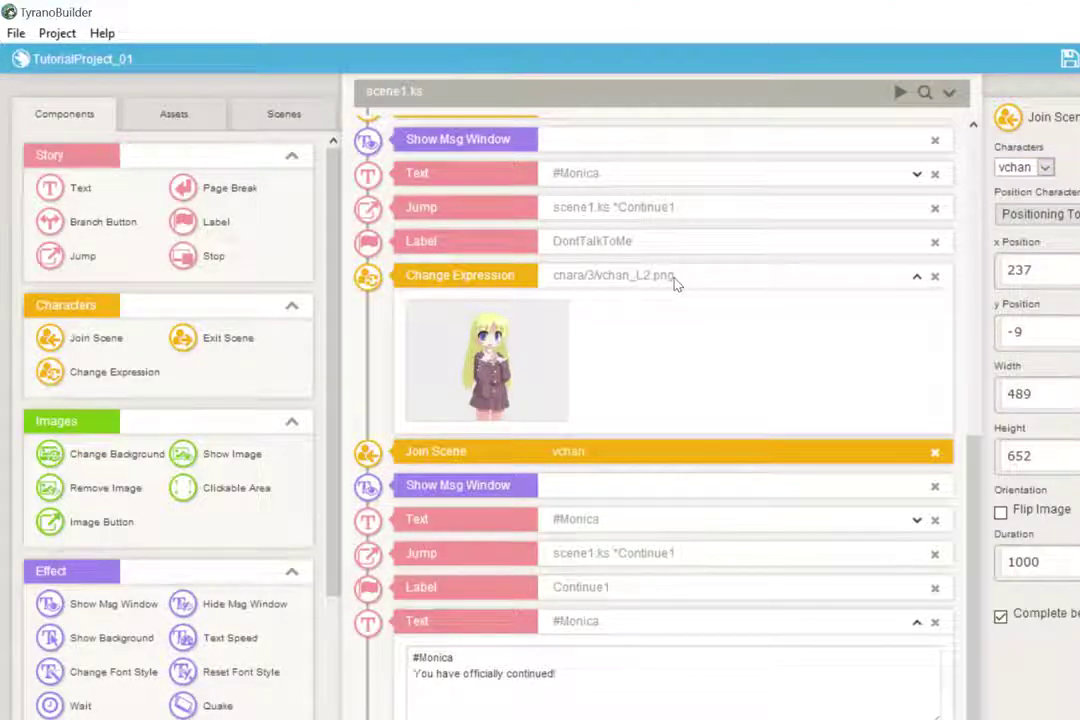
key(ctrl+s)
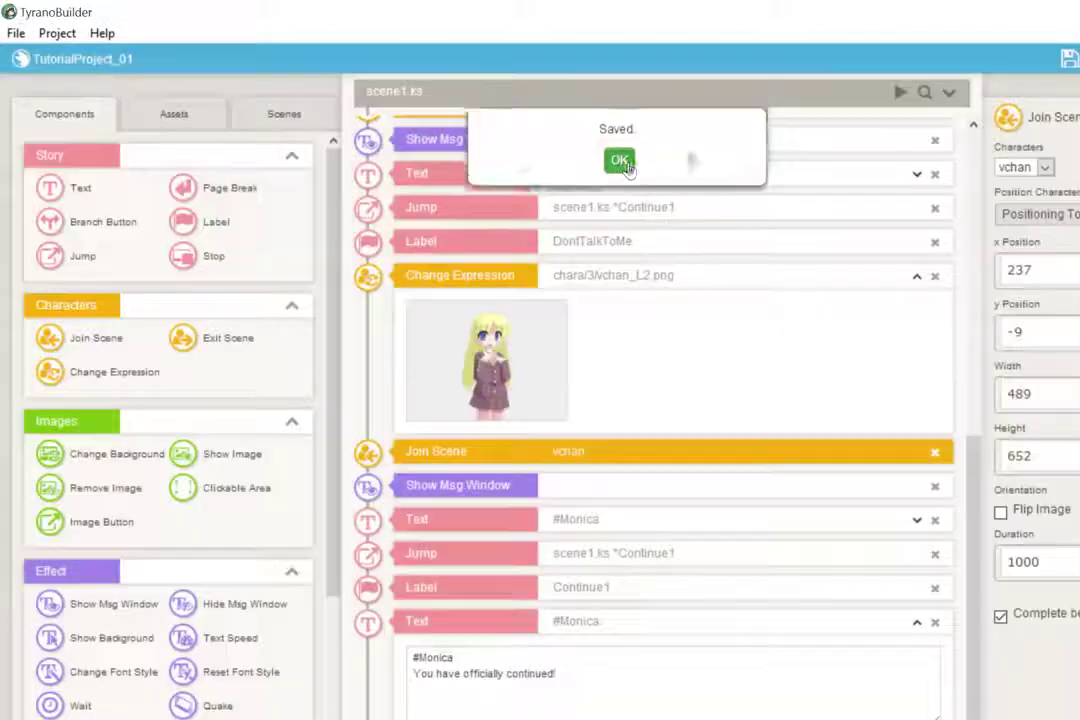
Test-play the "Don't talk to me!" choice through Monica's "So mean!" line, then close the game
click(620, 160)
click(900, 91)
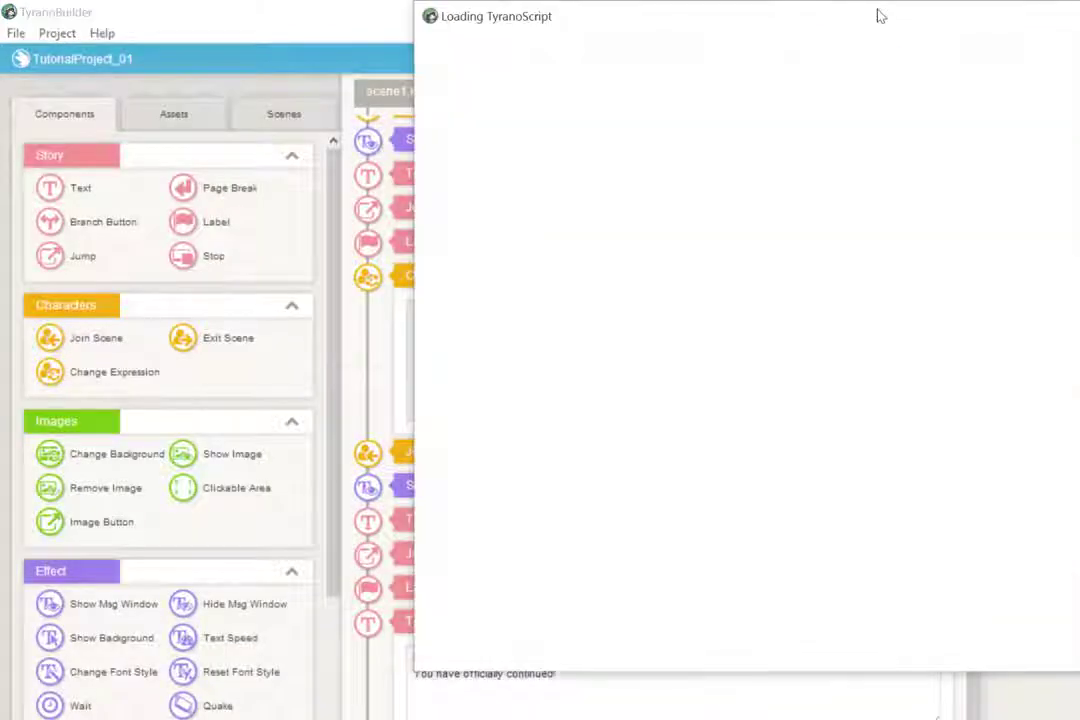
drag(877, 14, 627, 53)
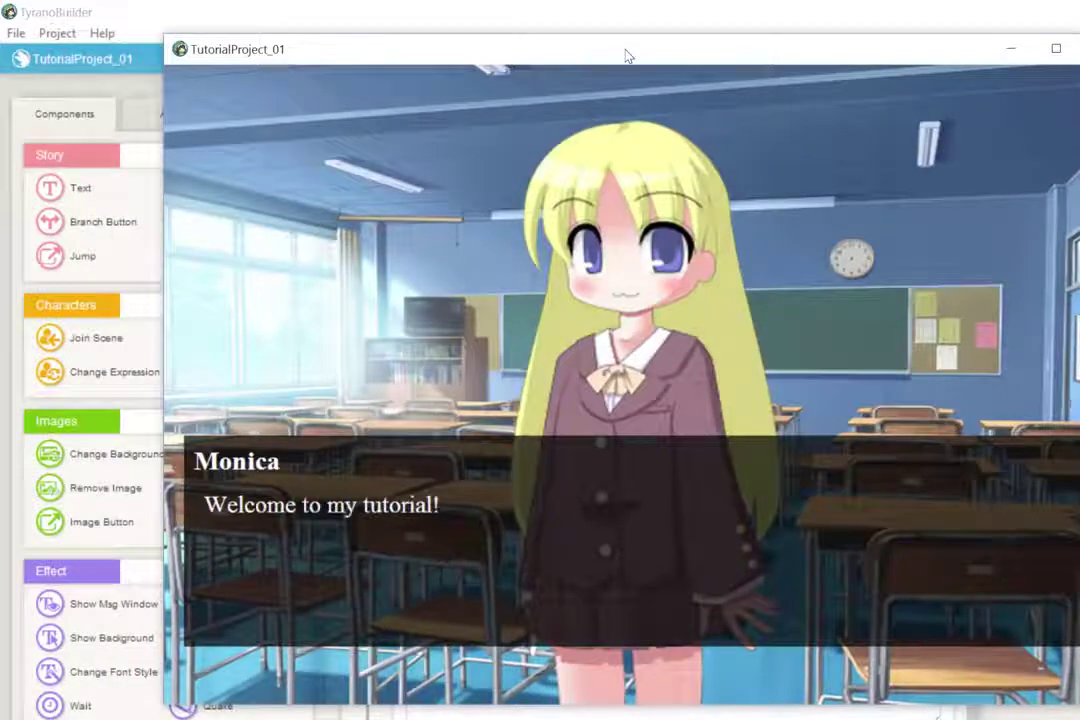
key(Return)
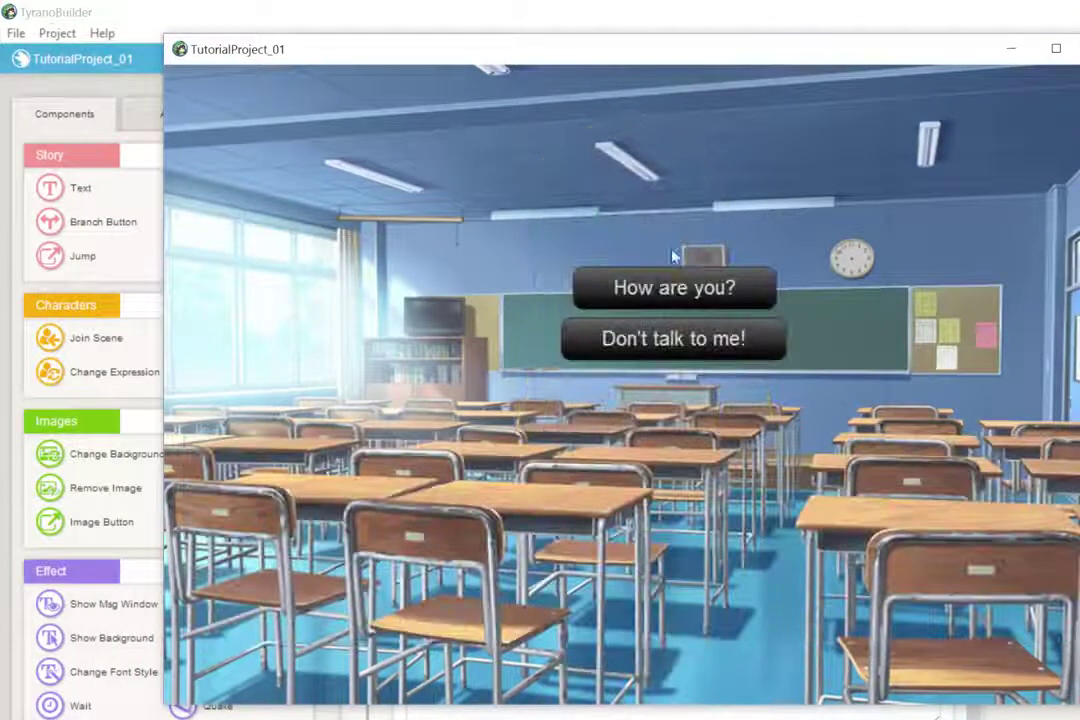
click(672, 340)
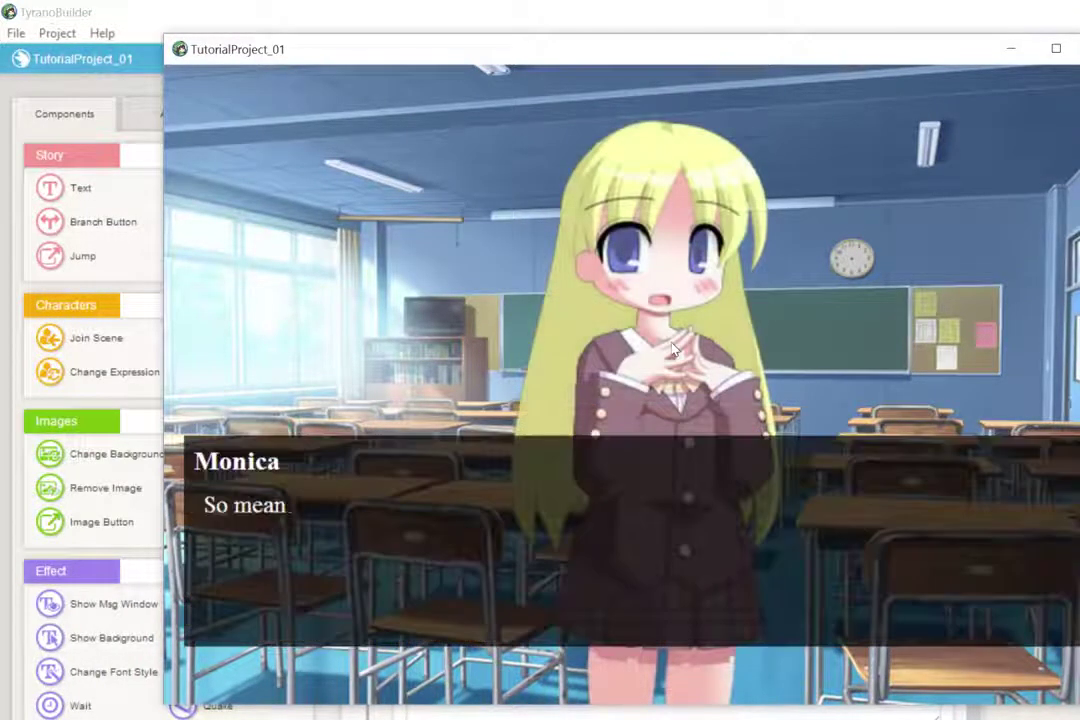
click(641, 588)
click(641, 588)
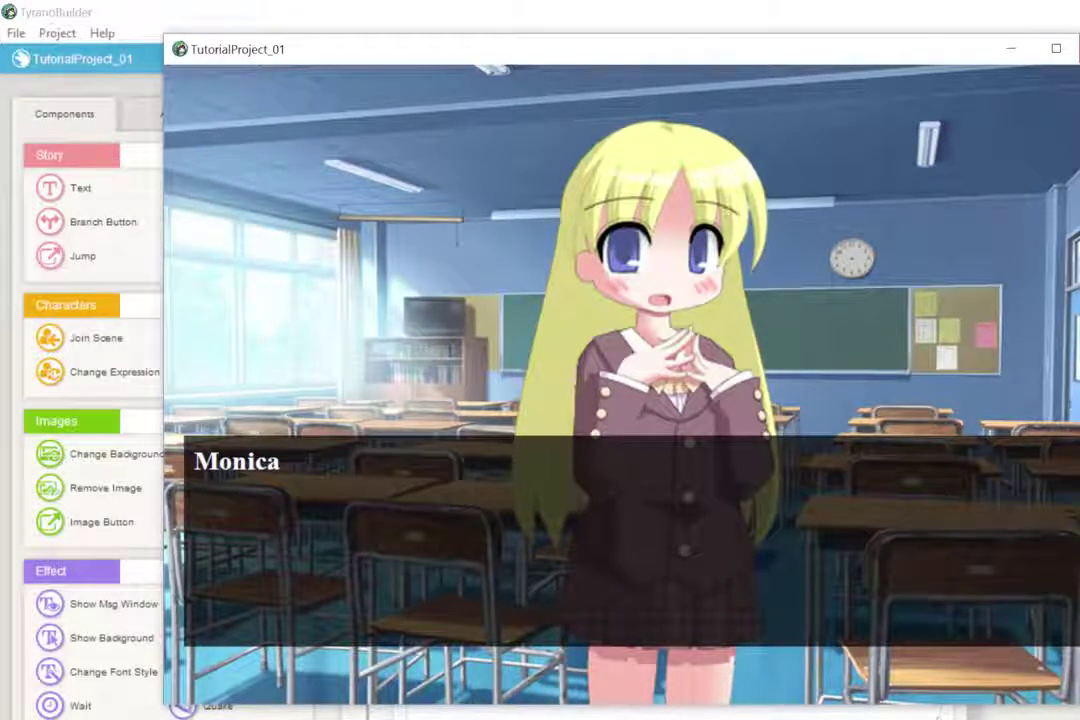
key(alt+F4)
Add a new '#' line to Monica's final text and launch a test run
click(556, 673)
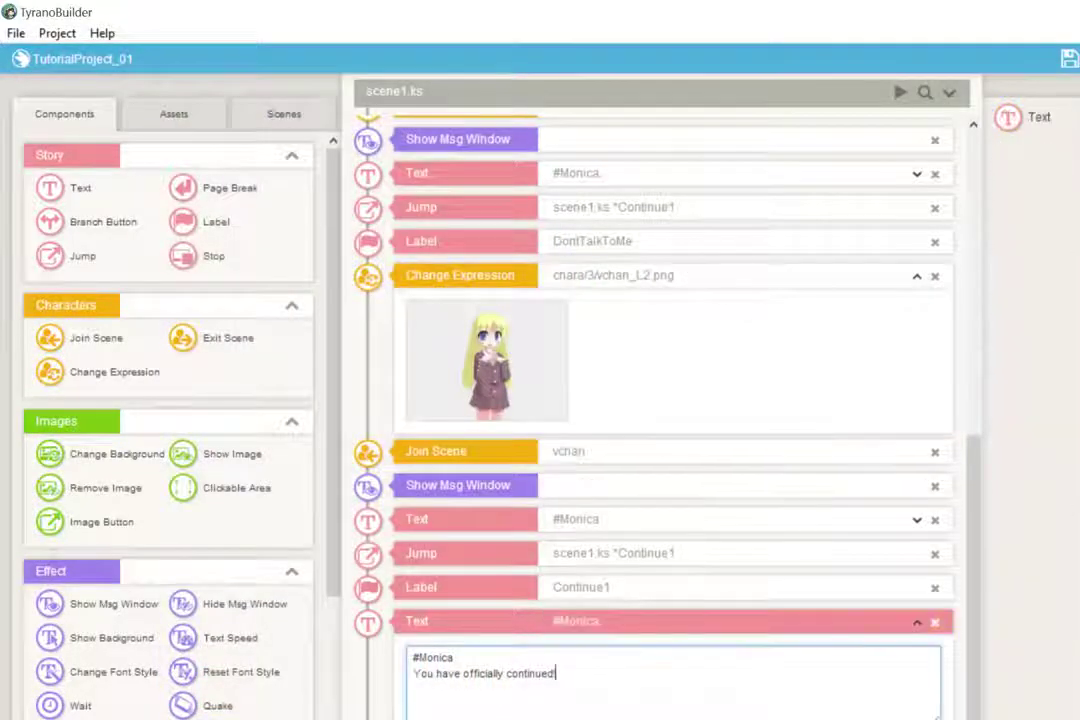
text(#)
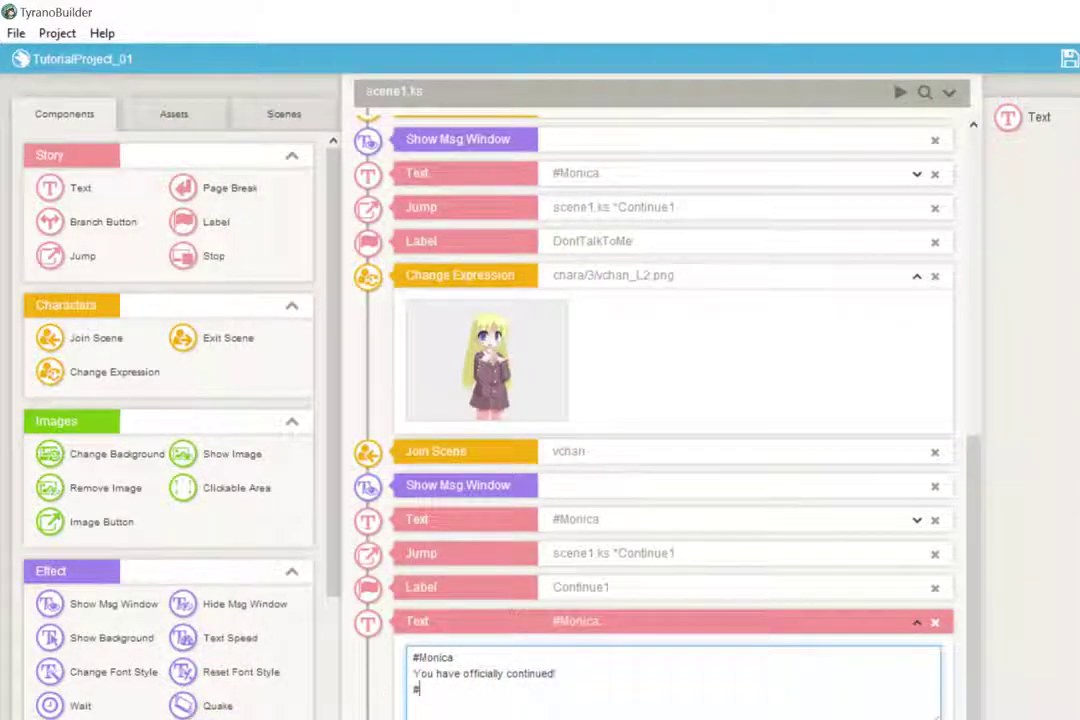
click(900, 92)
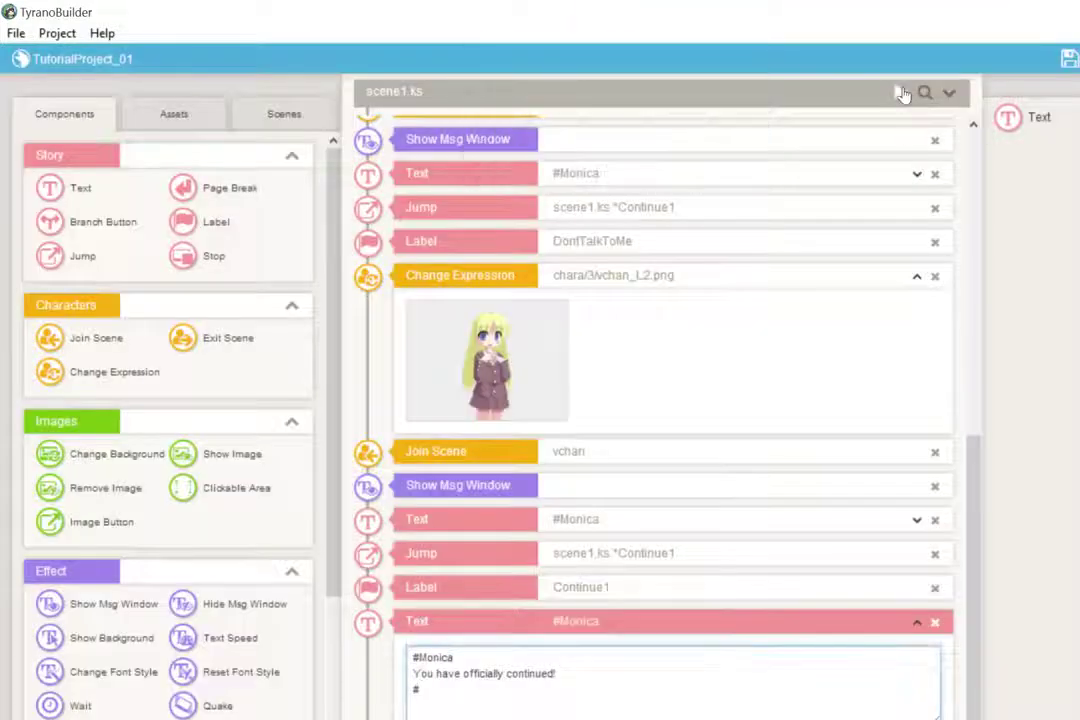
Play the "How are you?" branch past Monica's "I'm fine!" reply and close the preview
drag(873, 31, 583, 47)
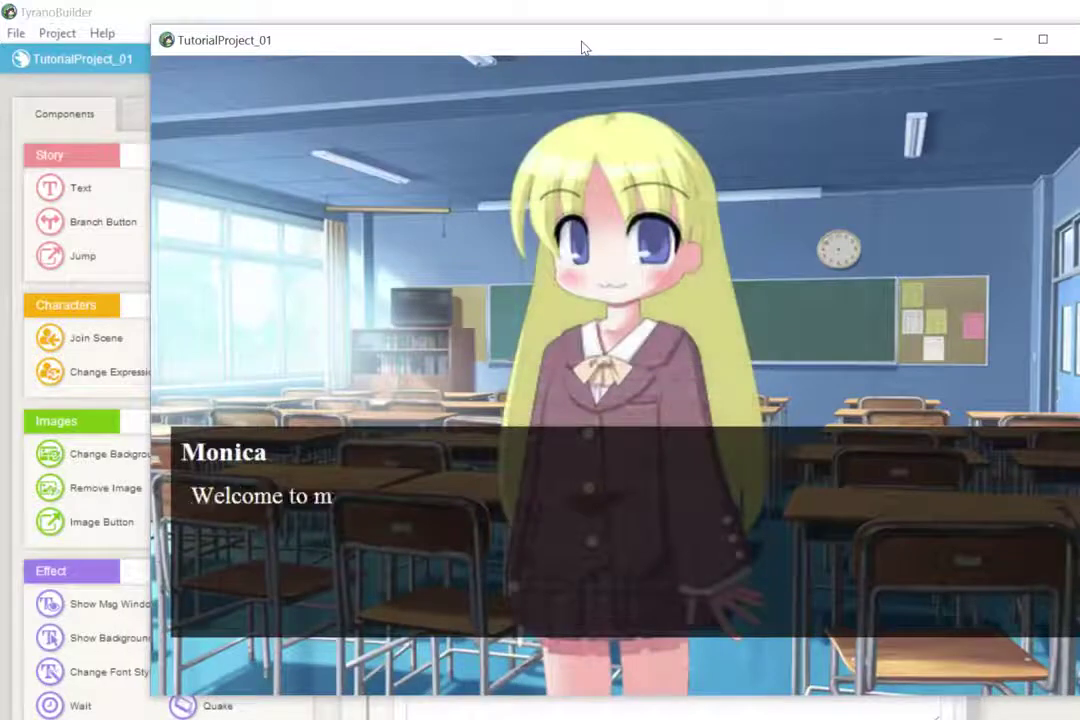
key(Return)
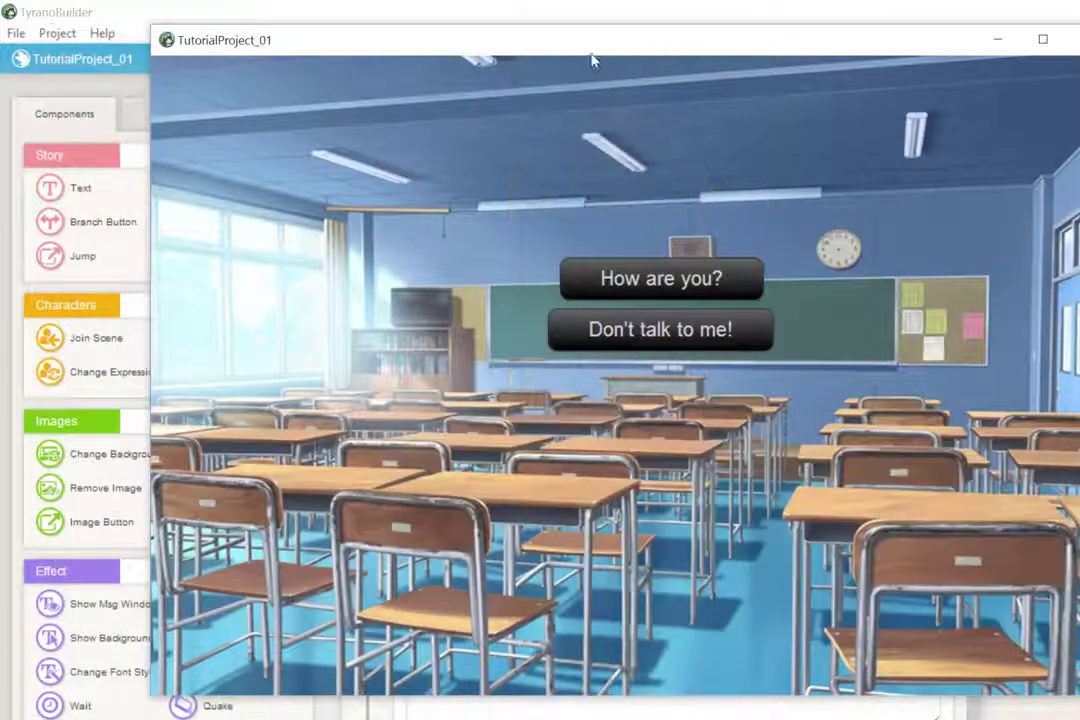
click(692, 282)
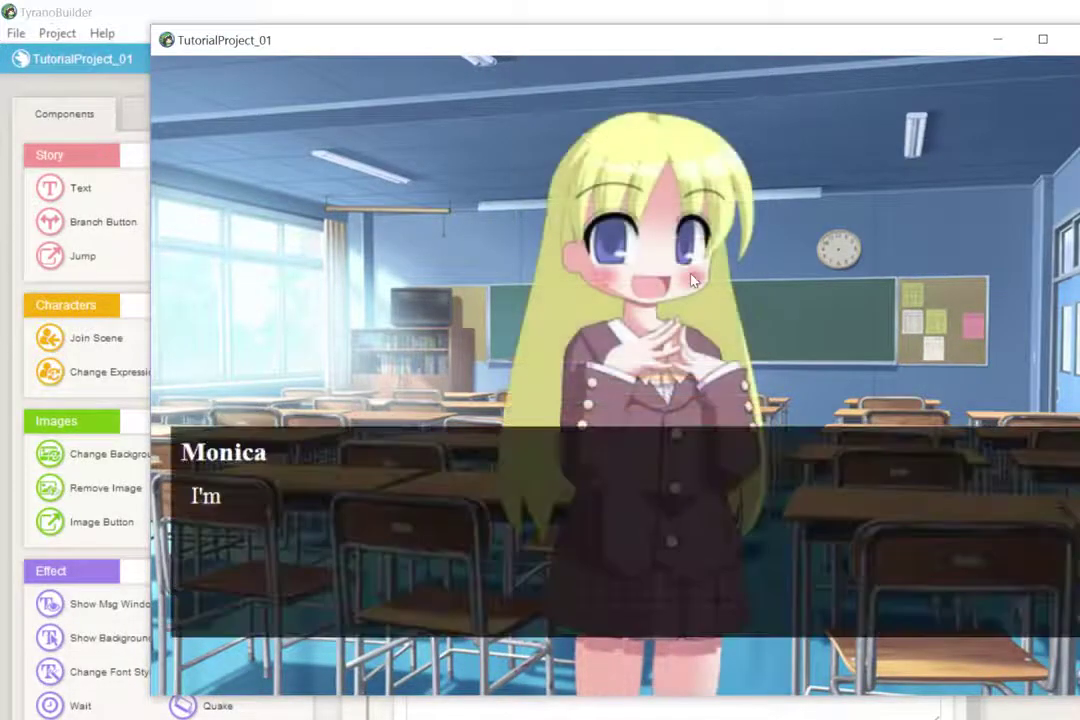
click(692, 280)
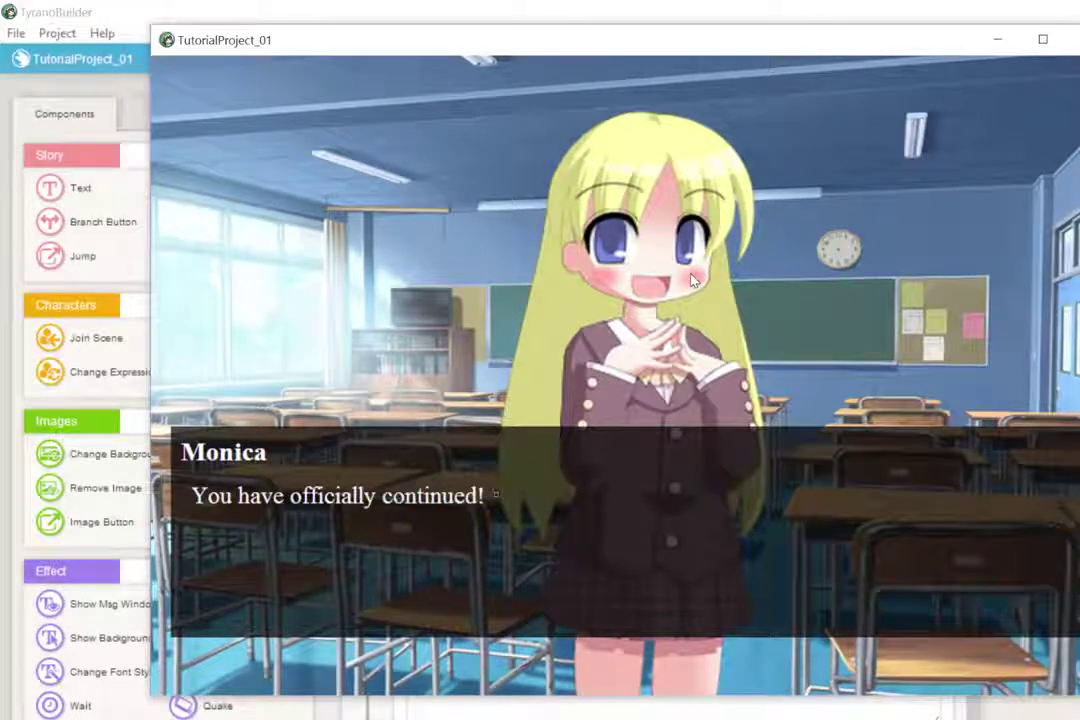
click(692, 280)
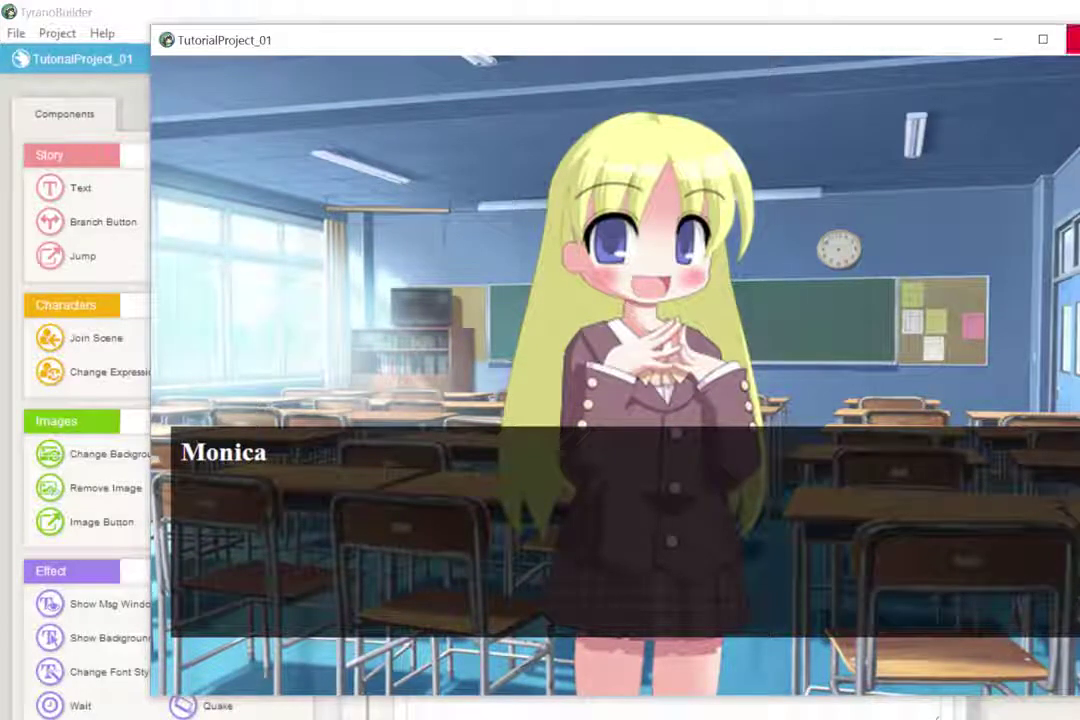
key(alt+F4)
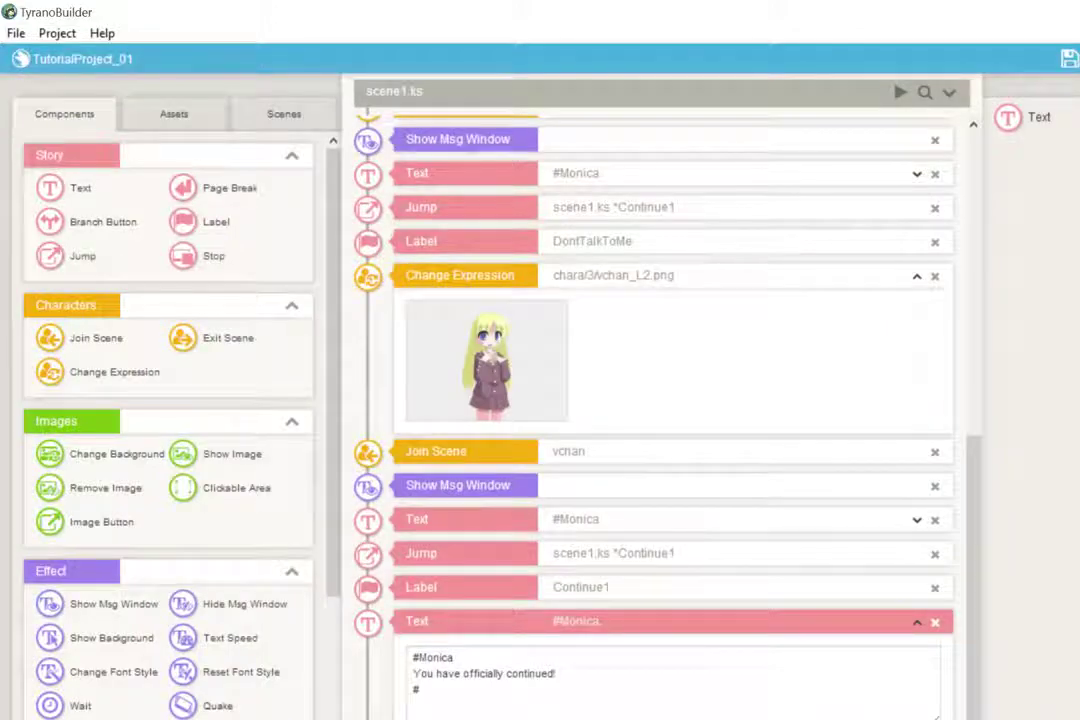
Retarget the jump before label Continue1 to title_screen.ks and save the project
key(ctrl+s)
click(612, 148)
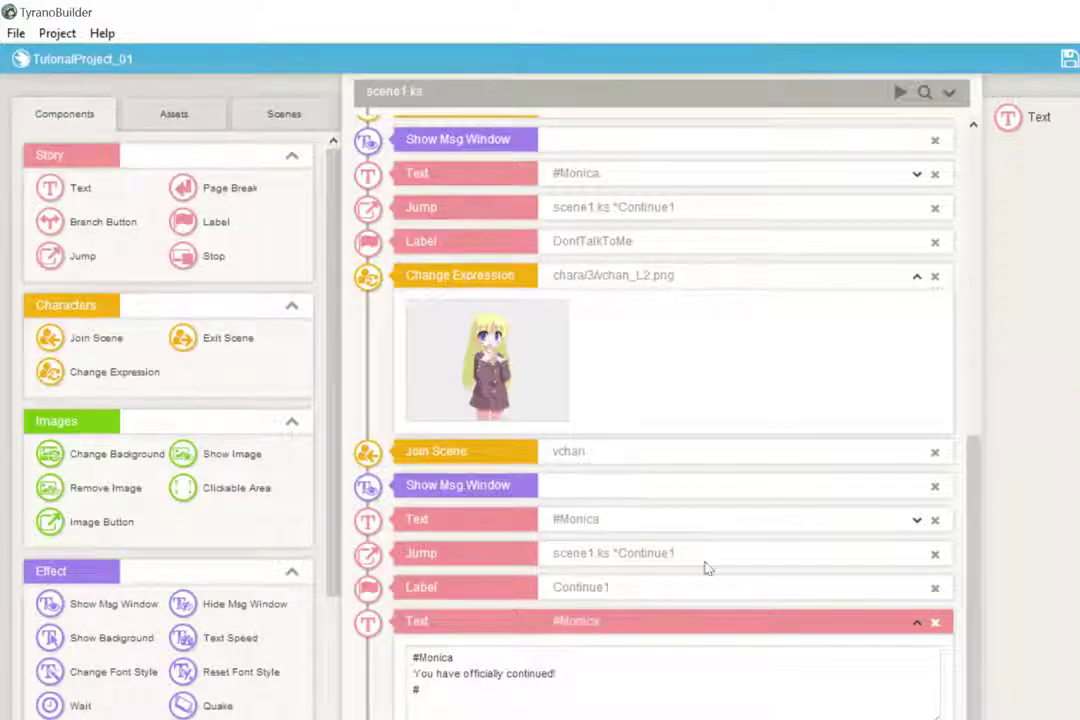
click(474, 566)
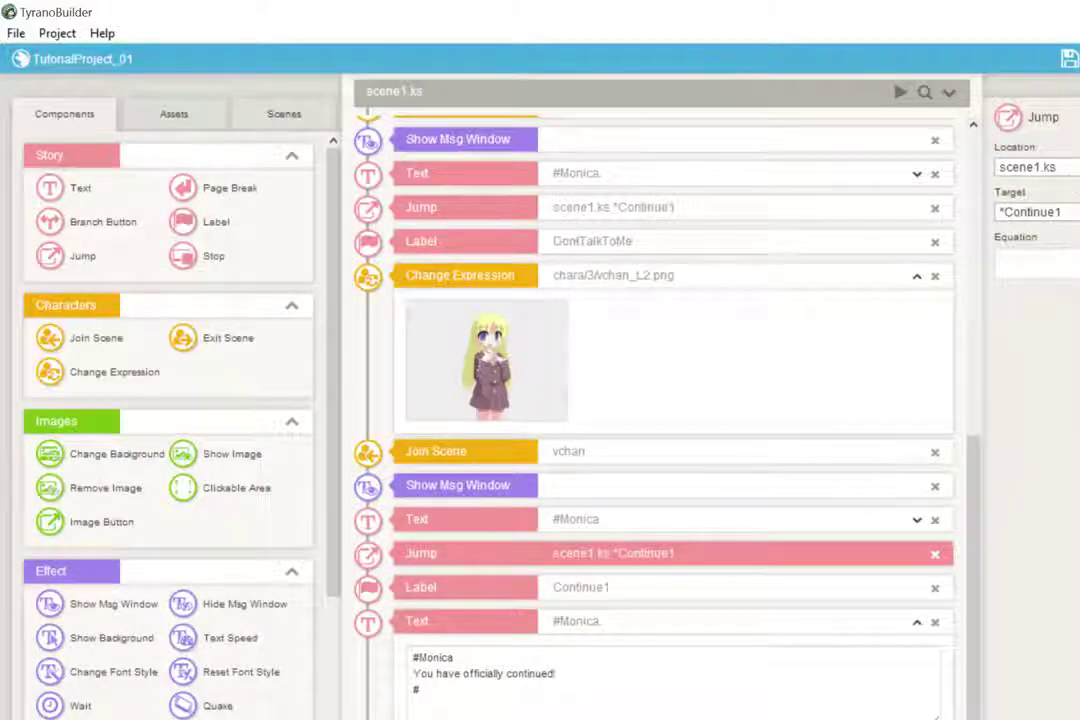
click(1037, 167)
click(1030, 243)
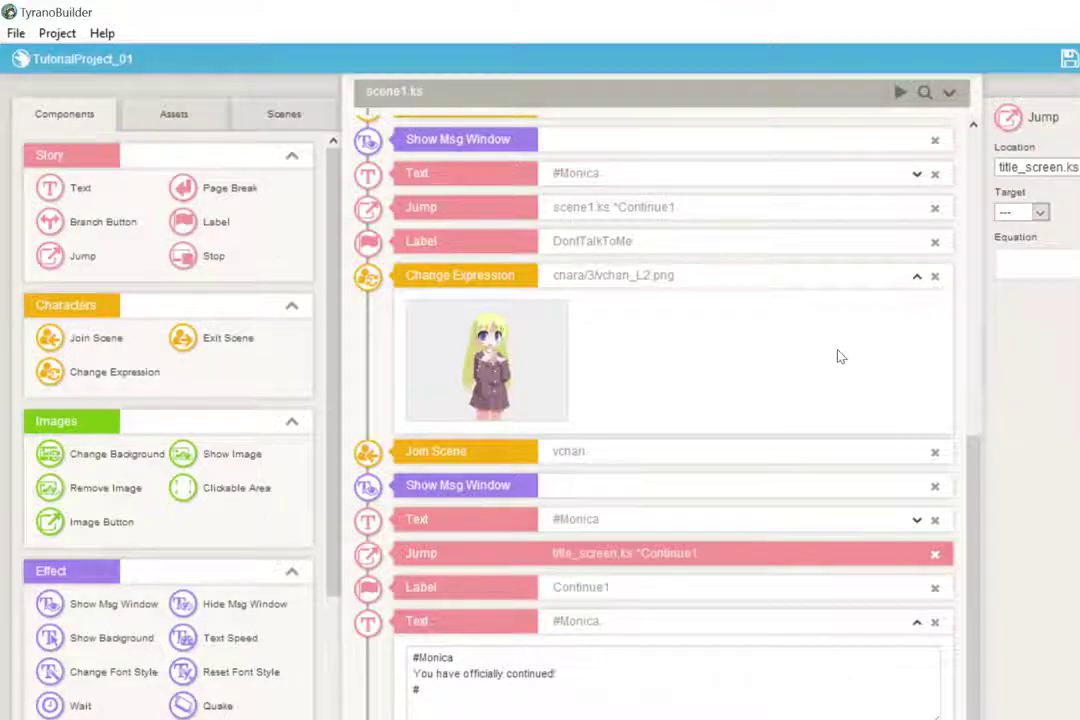
key(ctrl+s)
click(628, 153)
Test the "Don't talk to me!" branch, dismiss the missing Continue1 label alert, and close the game
click(903, 93)
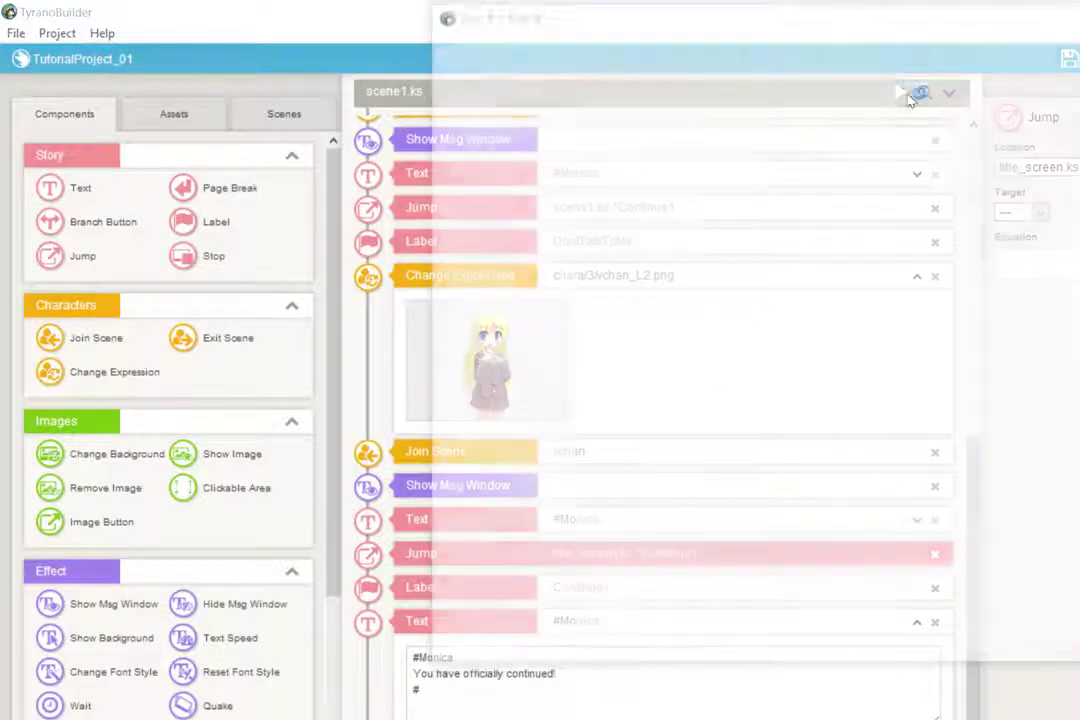
drag(894, 27, 583, 44)
key(Return)
key(Return)
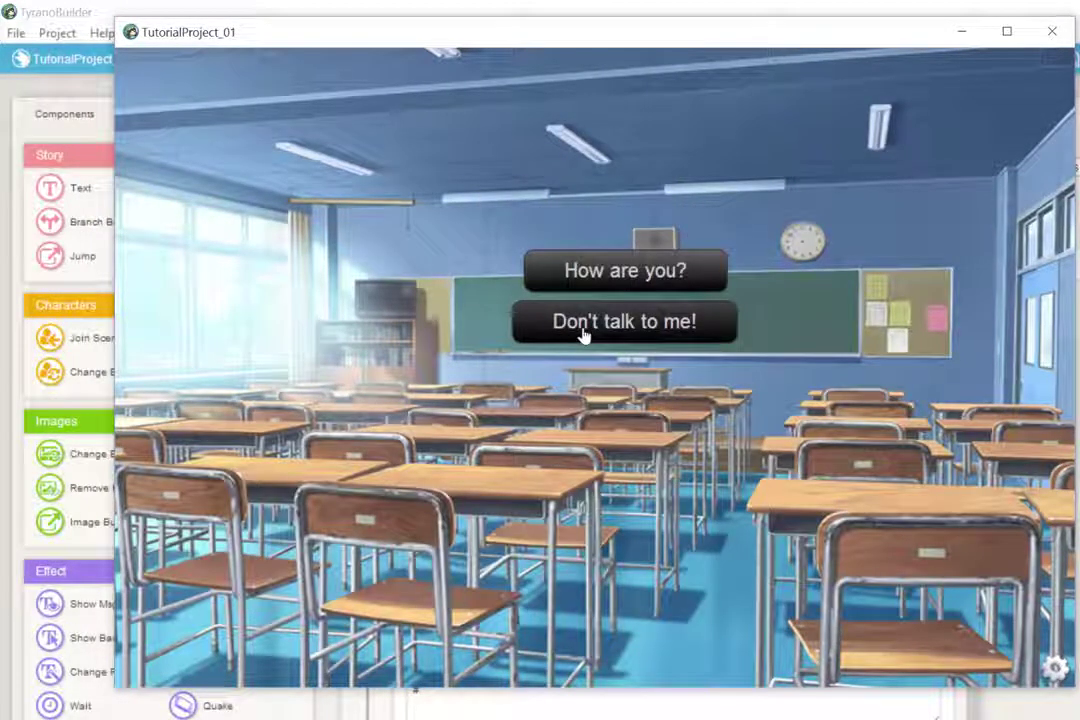
click(583, 335)
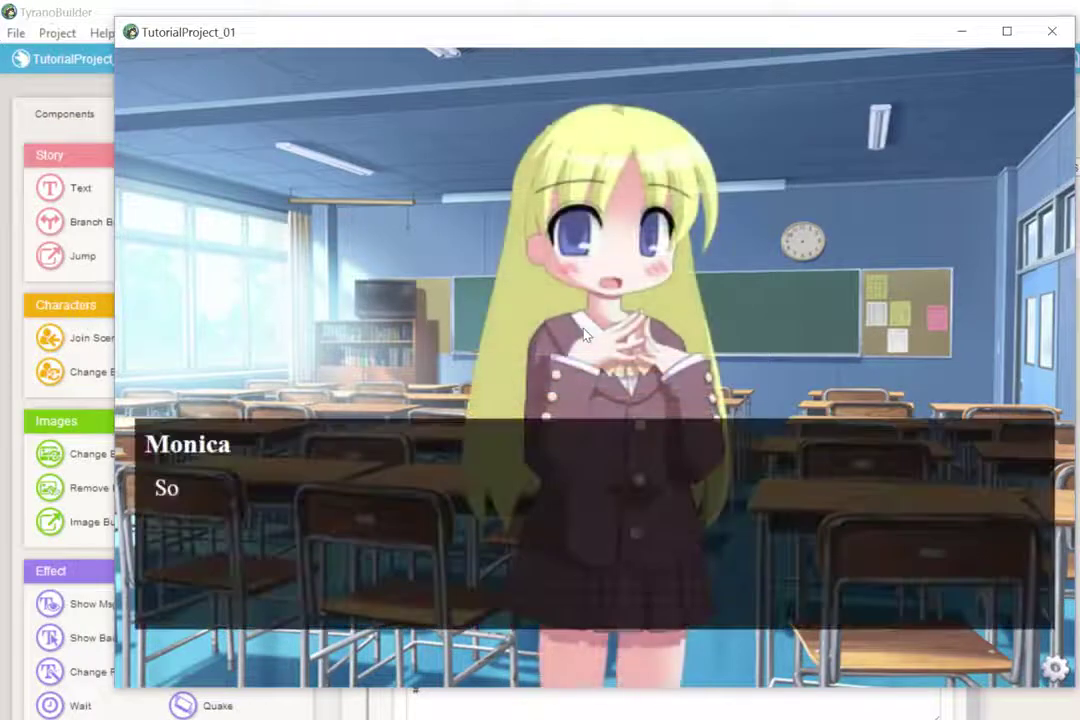
click(585, 335)
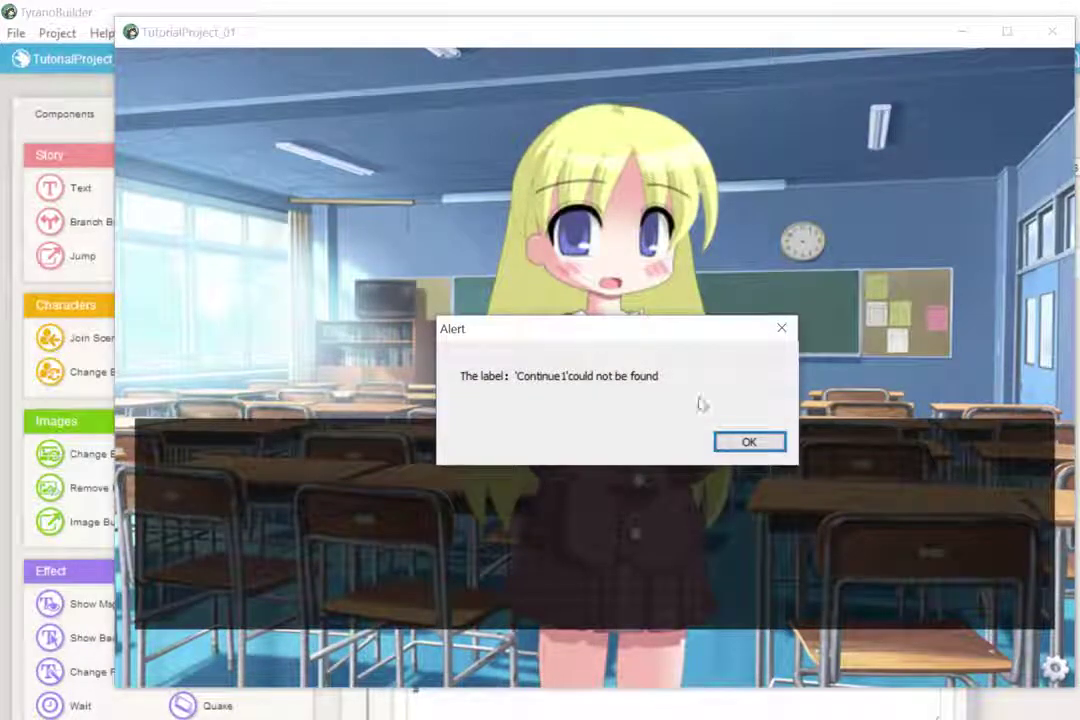
click(749, 442)
click(1052, 32)
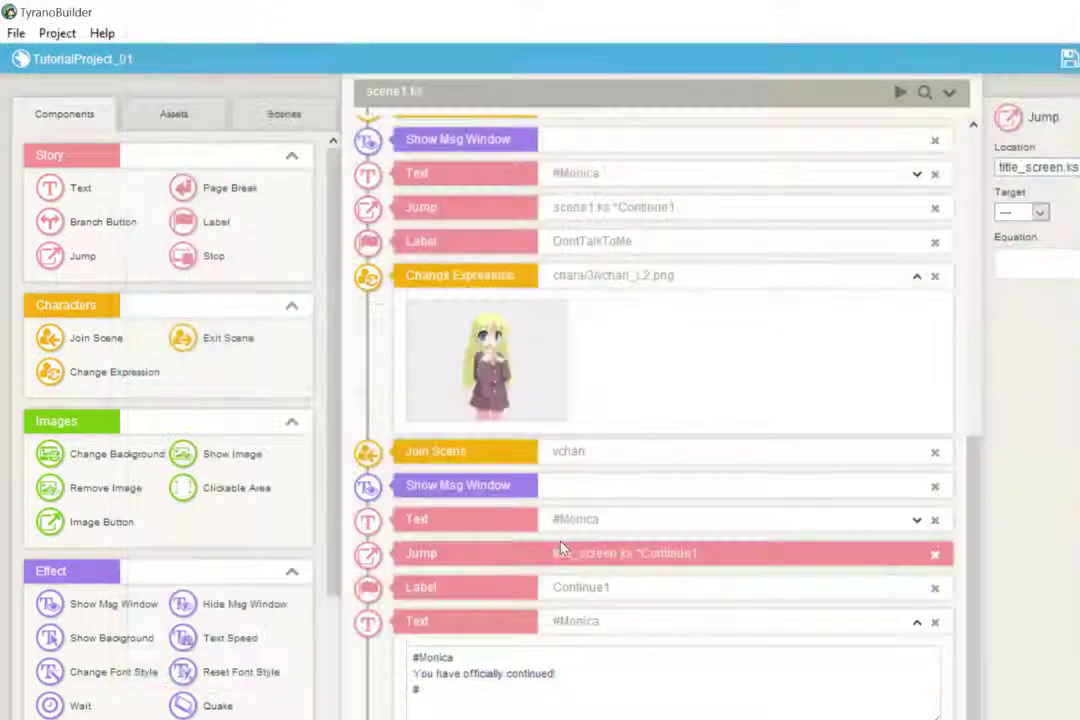
Clear the broken jump's target label, delete it, and insert a new Jump before Continue1
click(1043, 220)
click(1014, 236)
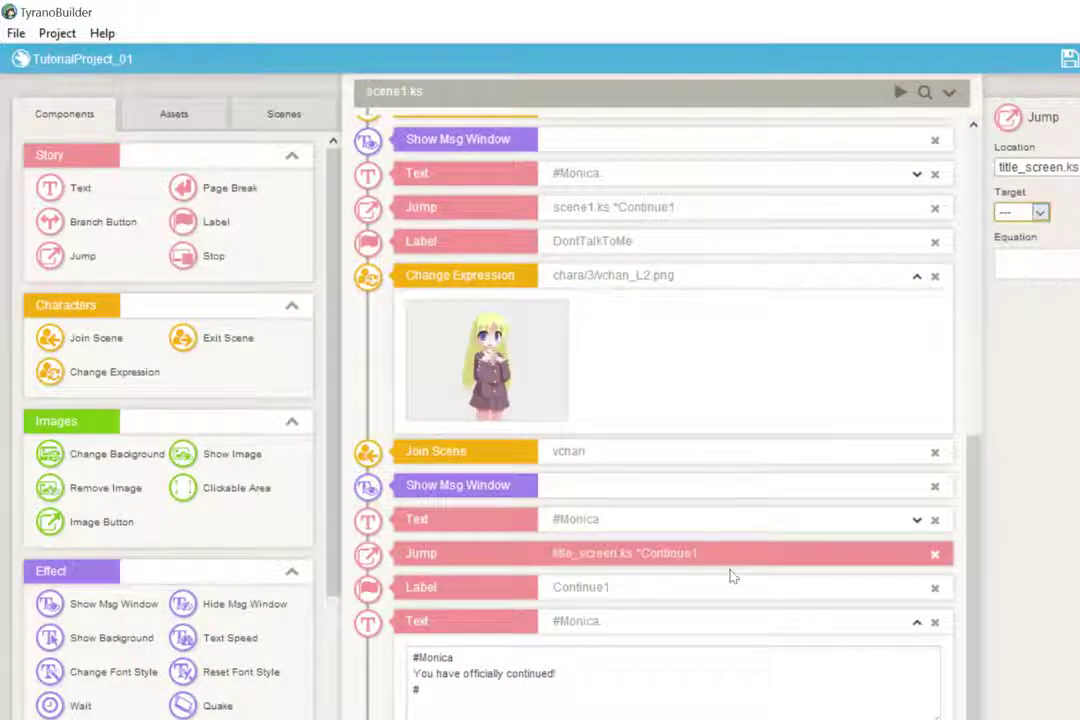
click(935, 556)
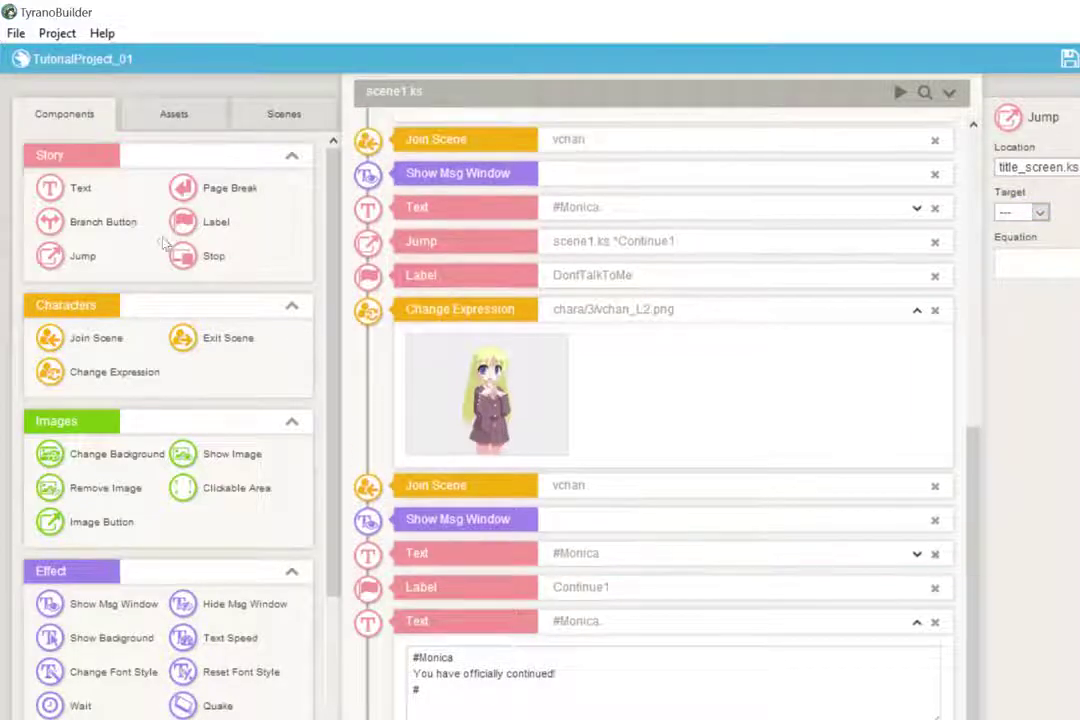
drag(52, 216, 453, 602)
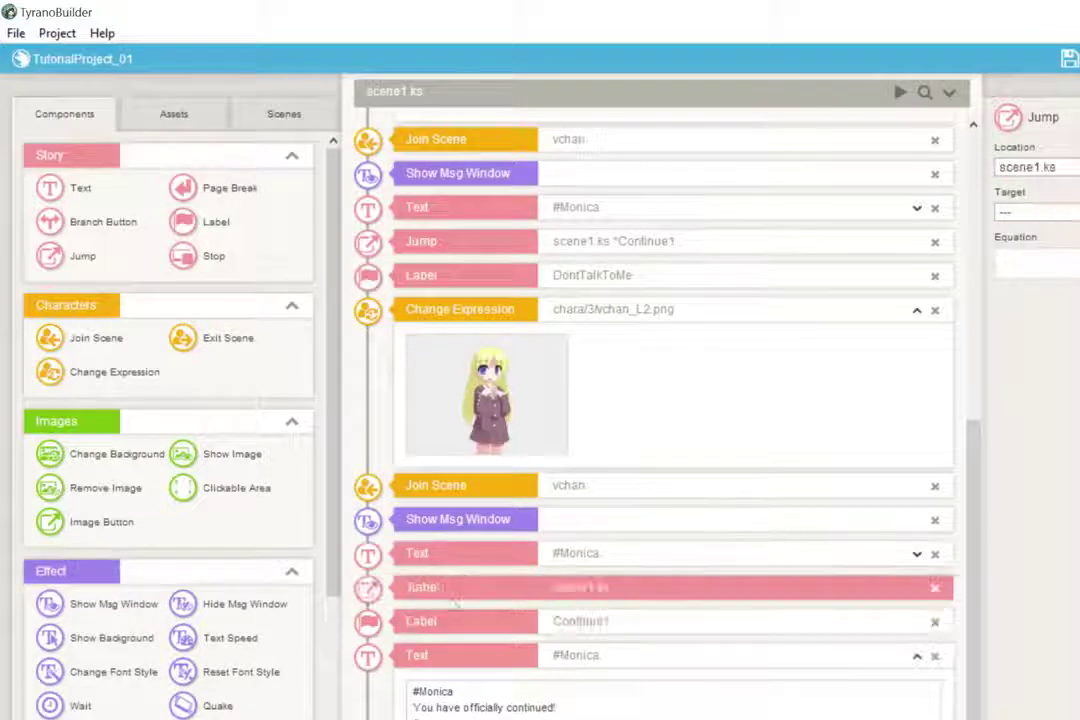
Point the new jump to title_screen.ks, save the project, and start a test run
click(1030, 167)
click(1037, 248)
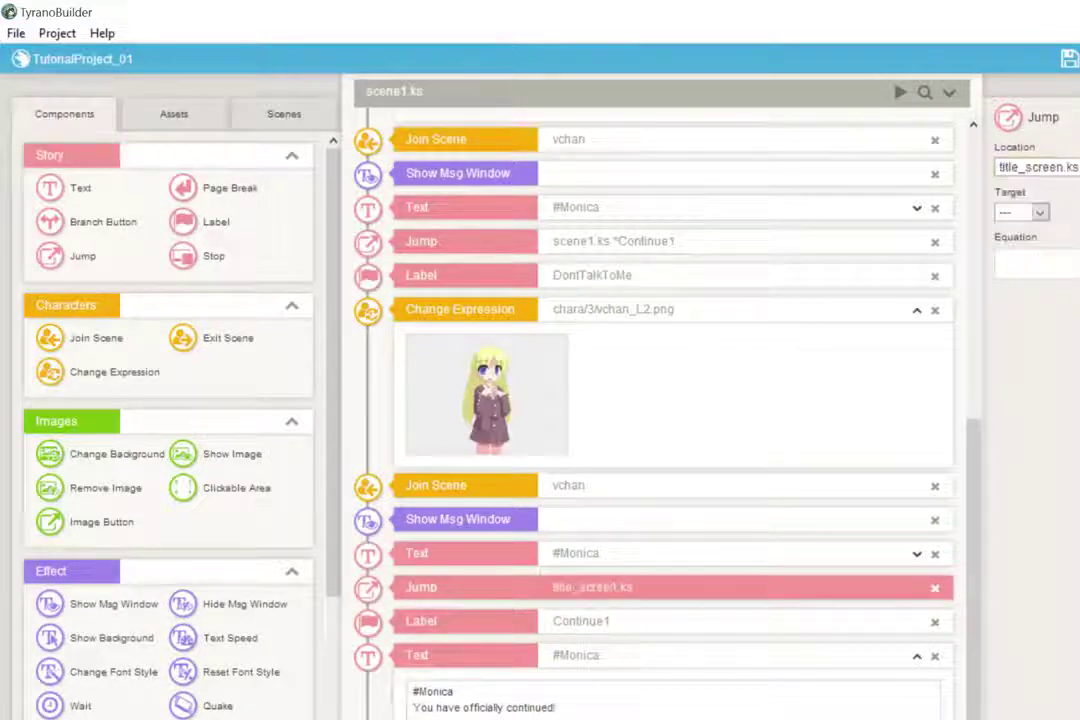
key(ctrl+s)
click(620, 145)
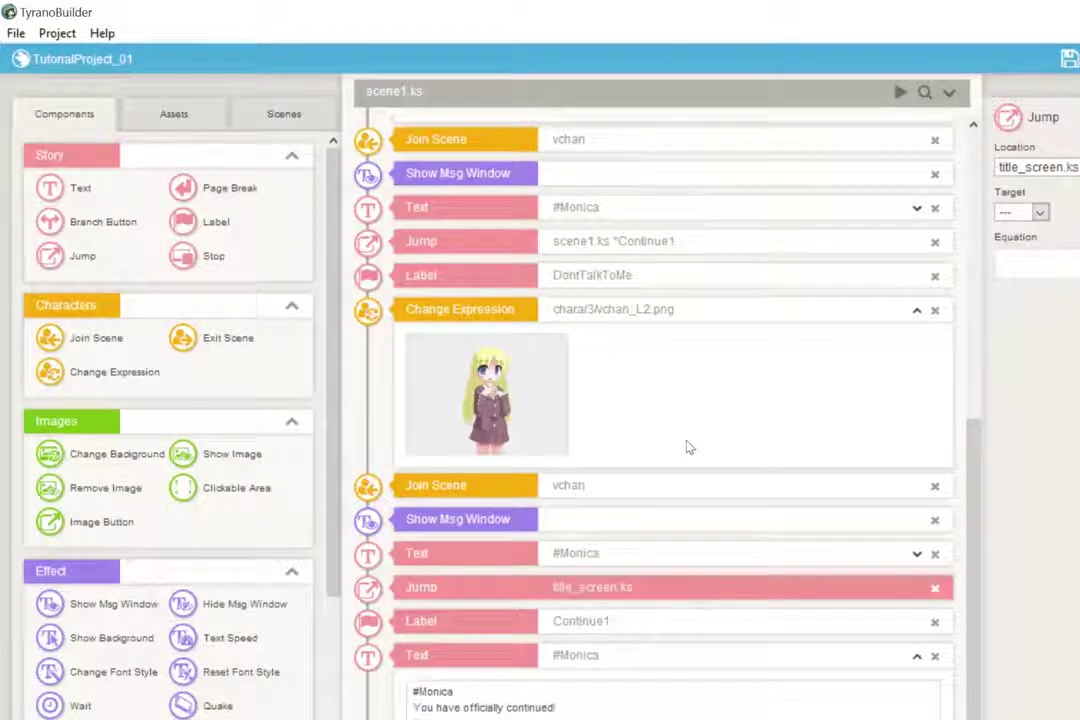
key(ctrl+s)
click(620, 151)
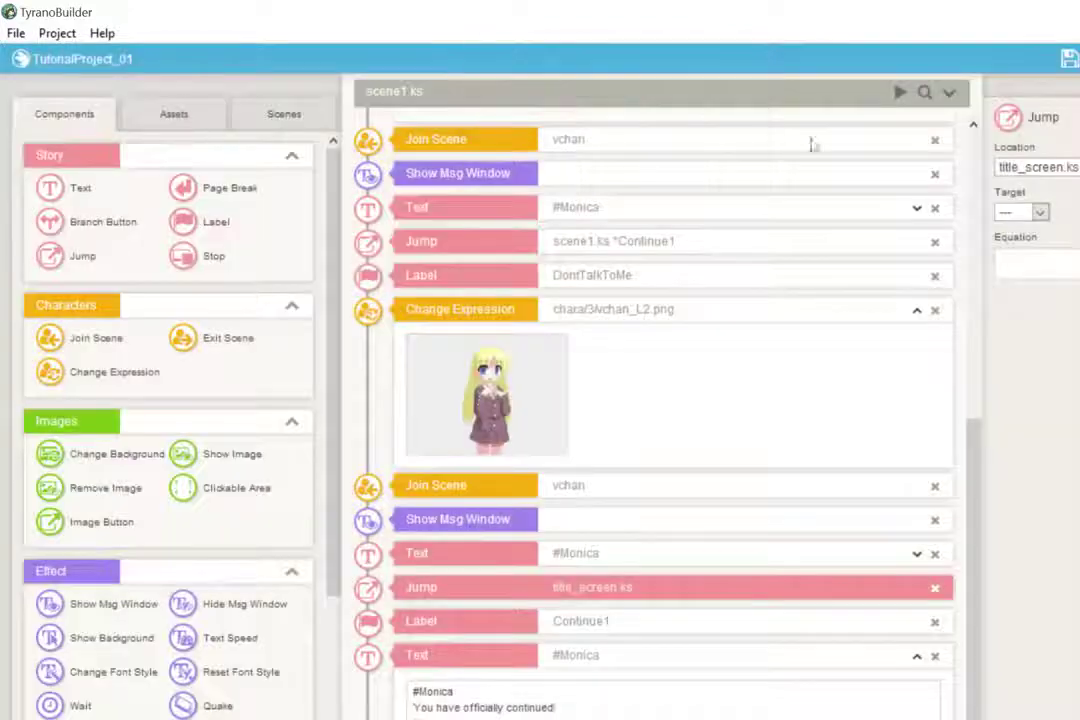
click(899, 92)
Play the 'Don't talk to me!' choice past Monica's 'So mean!' to the title screen, then close the preview
drag(892, 24, 662, 70)
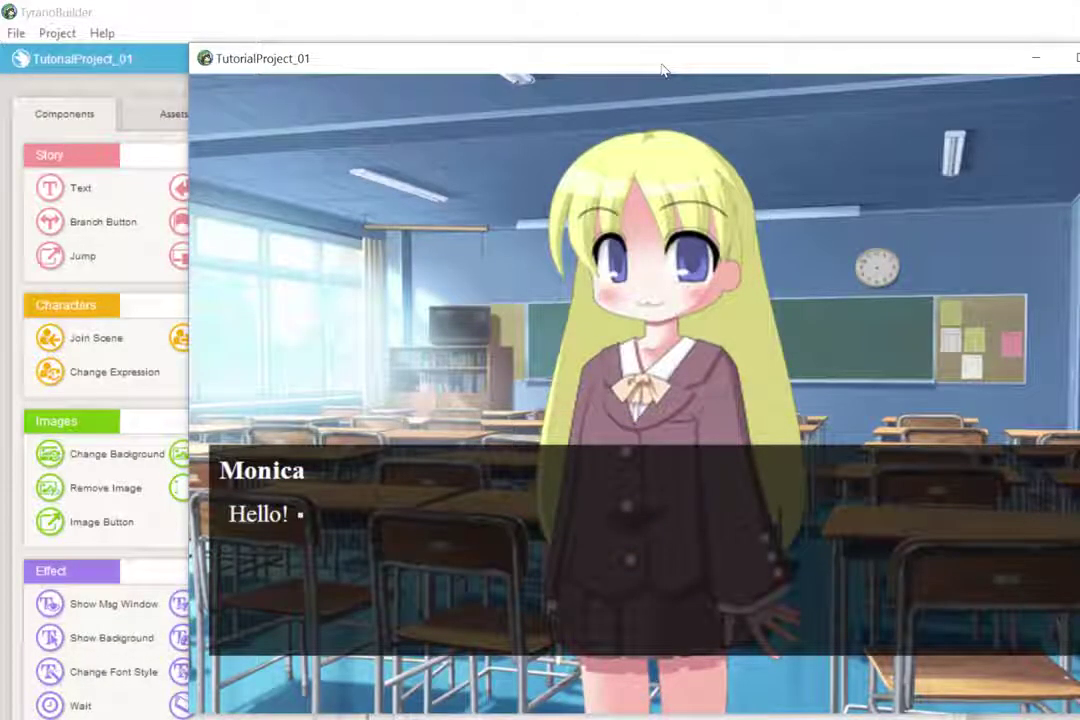
key(Return)
key(Return)
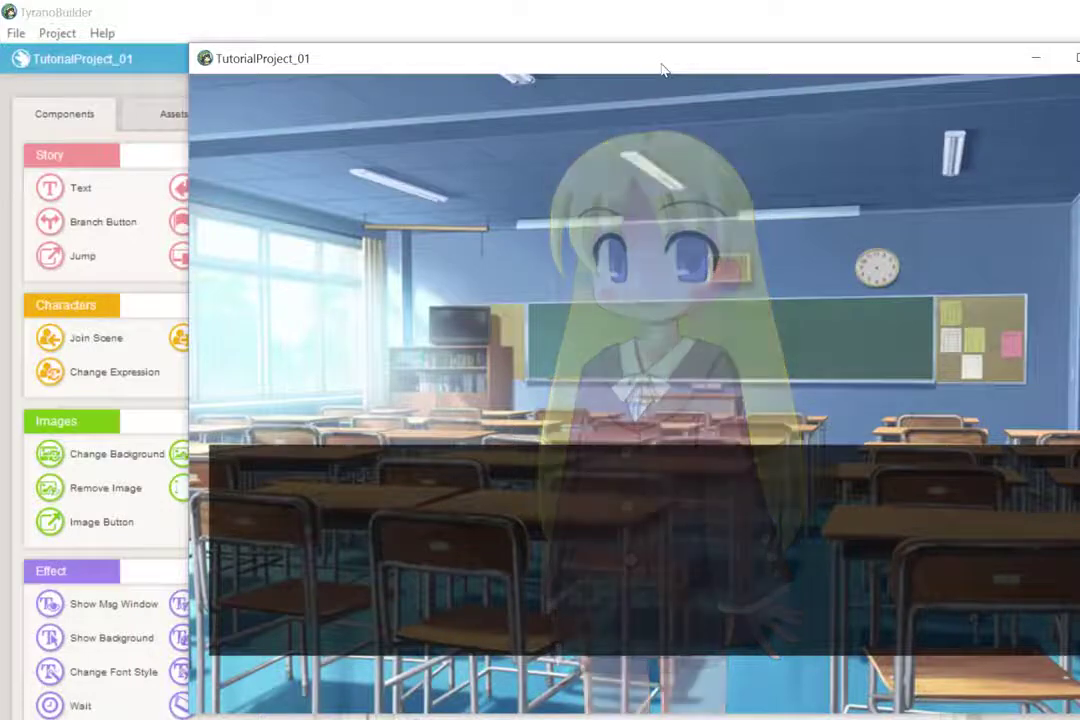
click(760, 352)
click(760, 358)
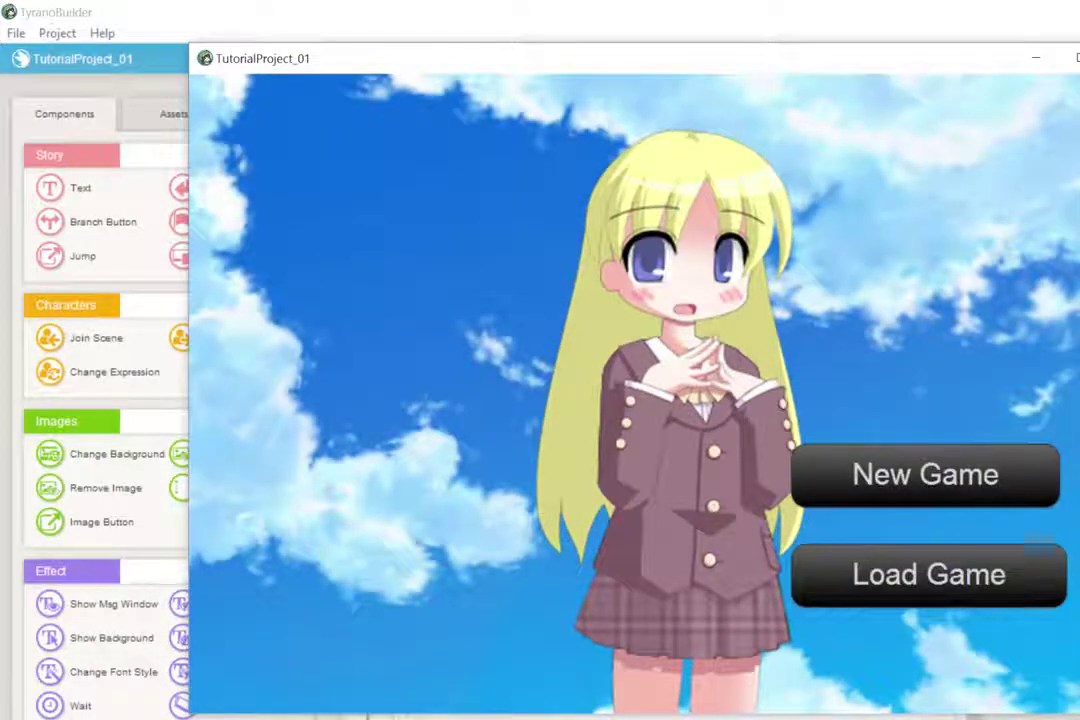
click(1075, 58)
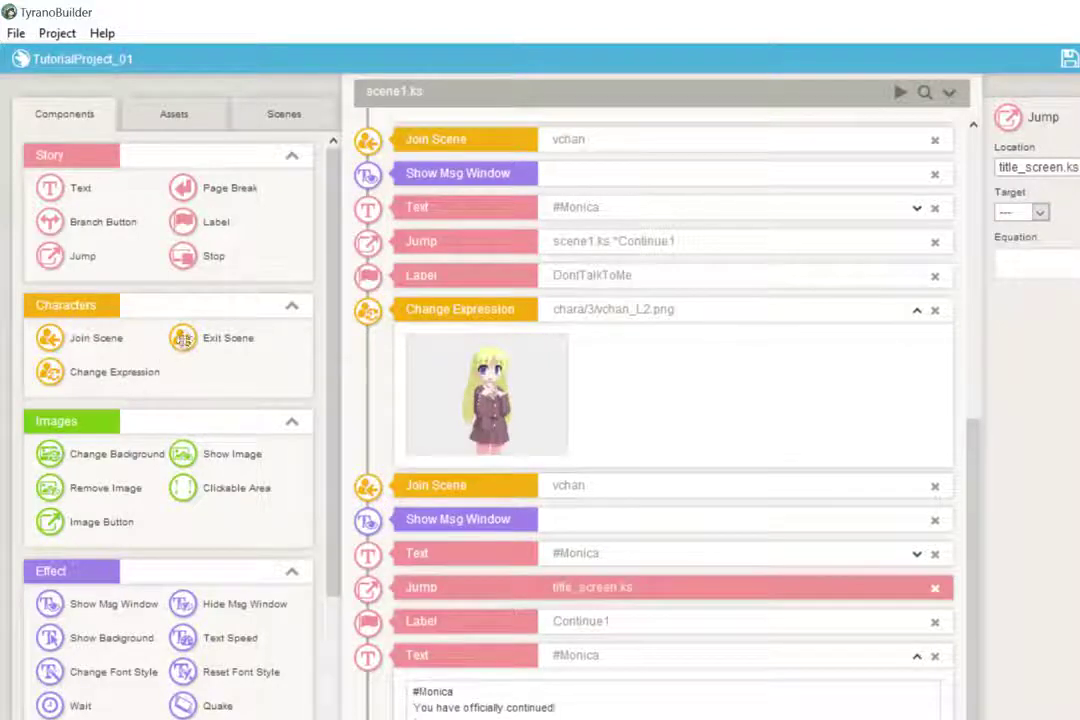
Add an Exit Scene for vchan before the title_screen.ks jump and save the project
drag(183, 338, 437, 594)
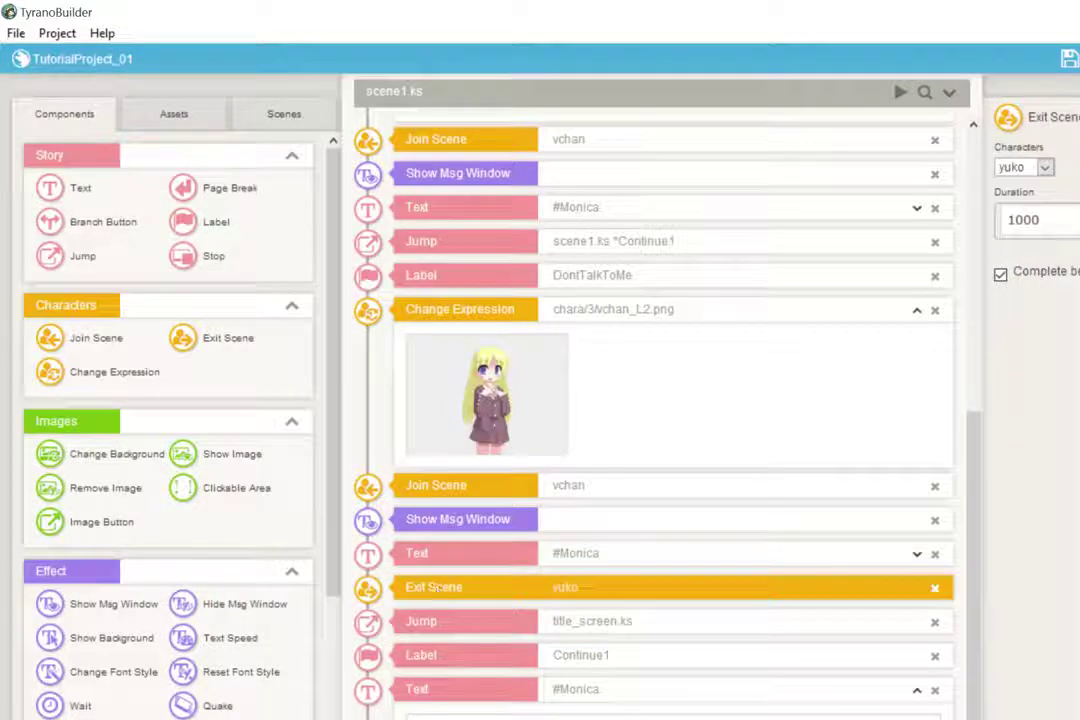
click(1024, 167)
click(1020, 246)
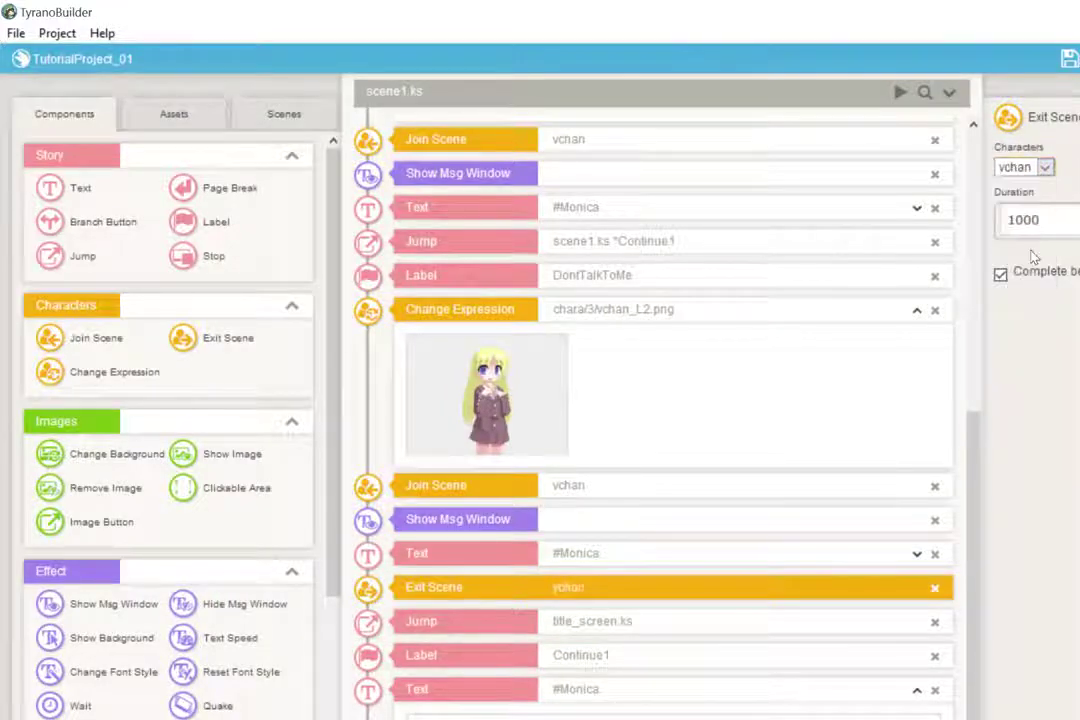
key(ctrl+s)
click(619, 146)
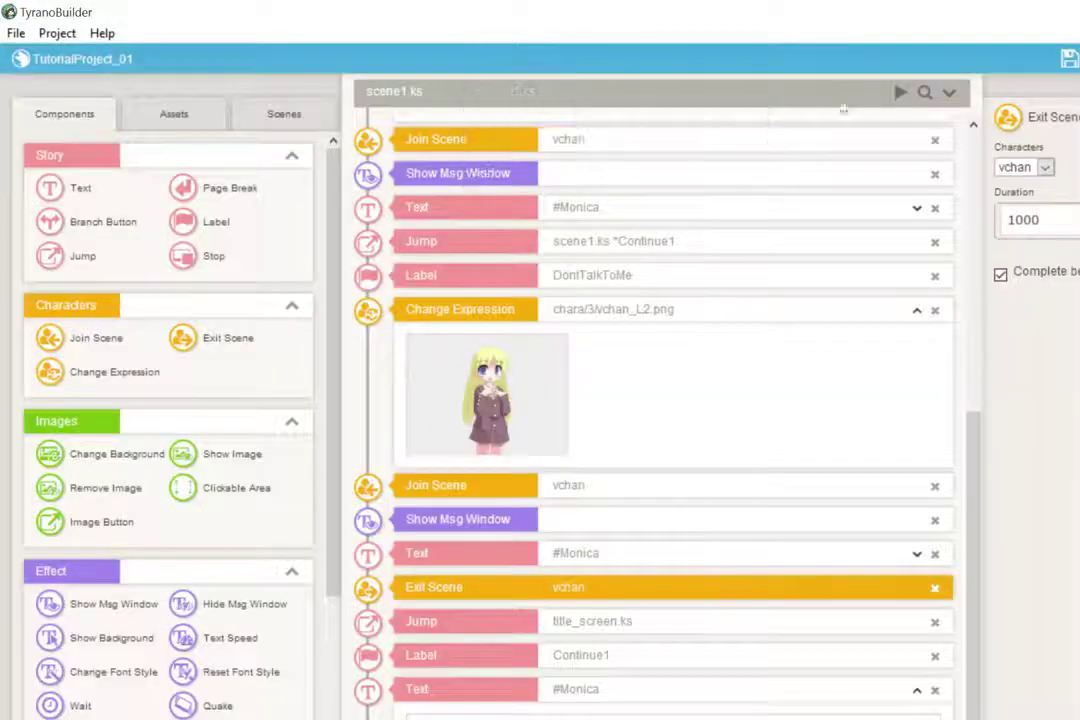
click(900, 97)
drag(815, 19, 523, 31)
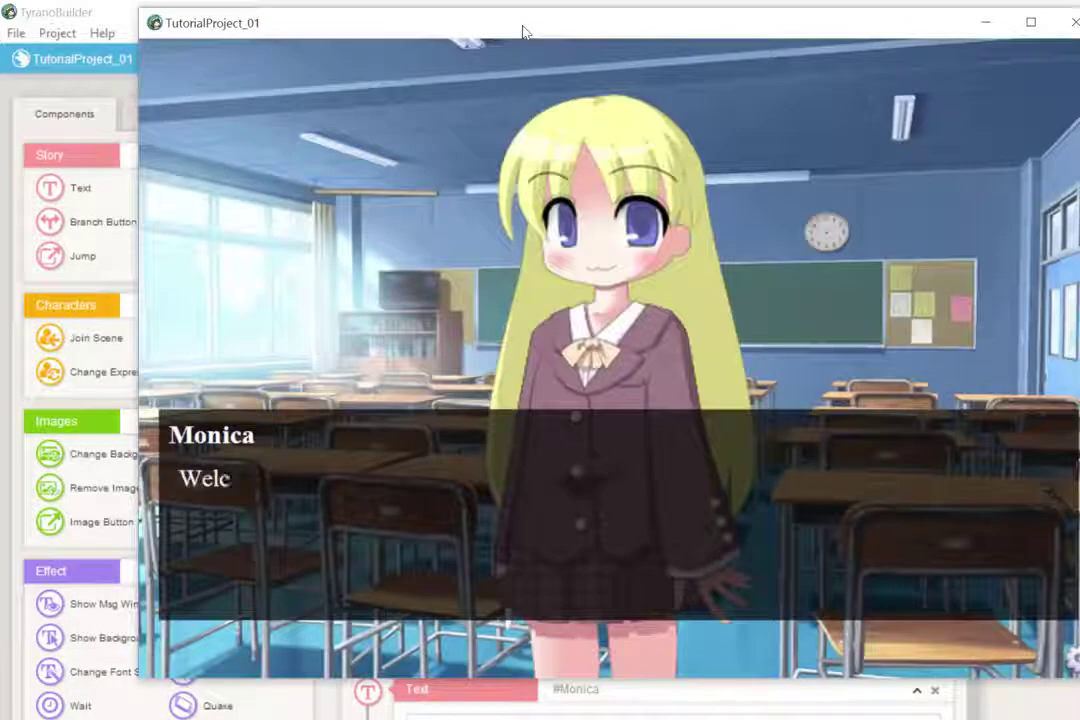
key(Return)
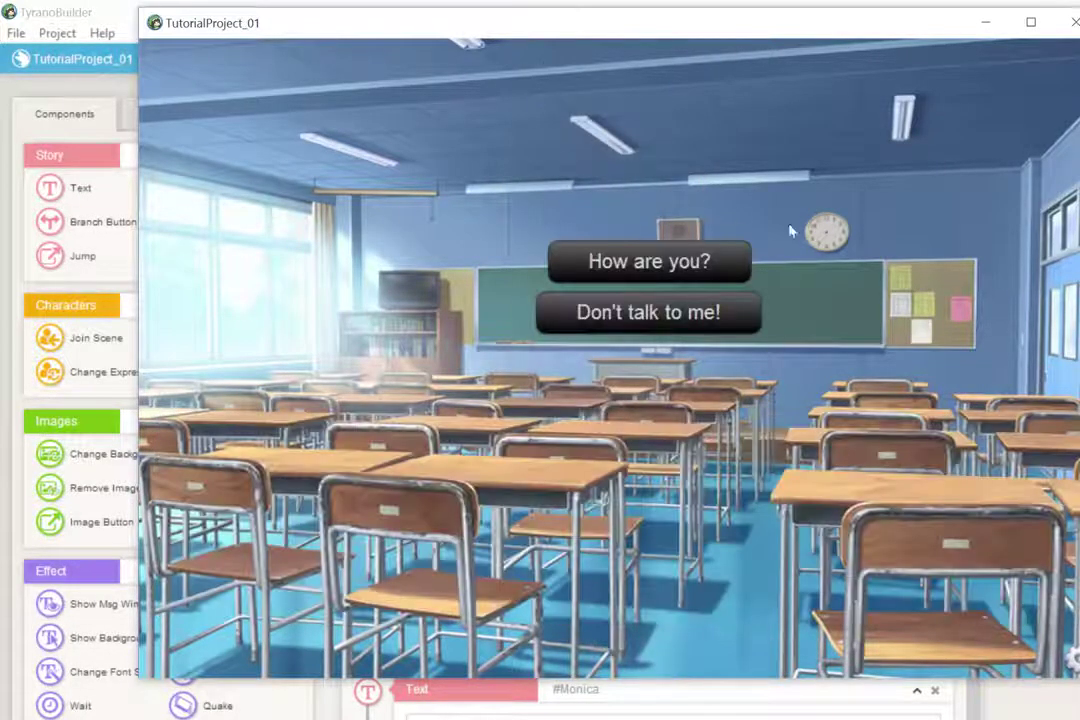
click(738, 326)
click(738, 326)
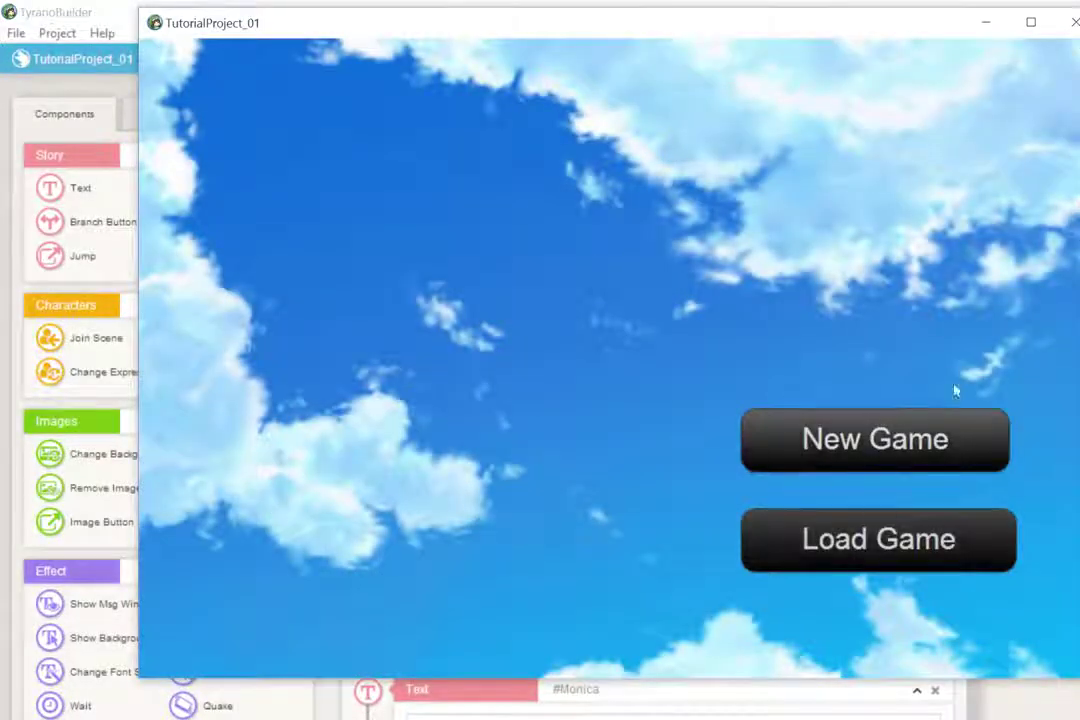
key(alt+F4)
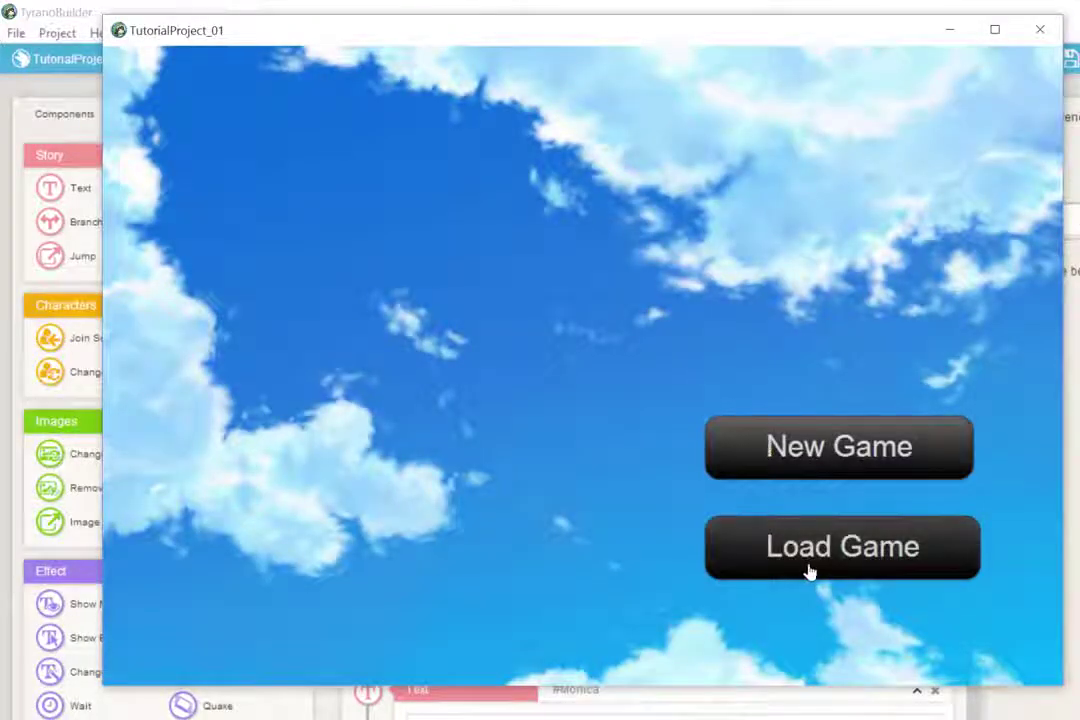
click(1040, 29)
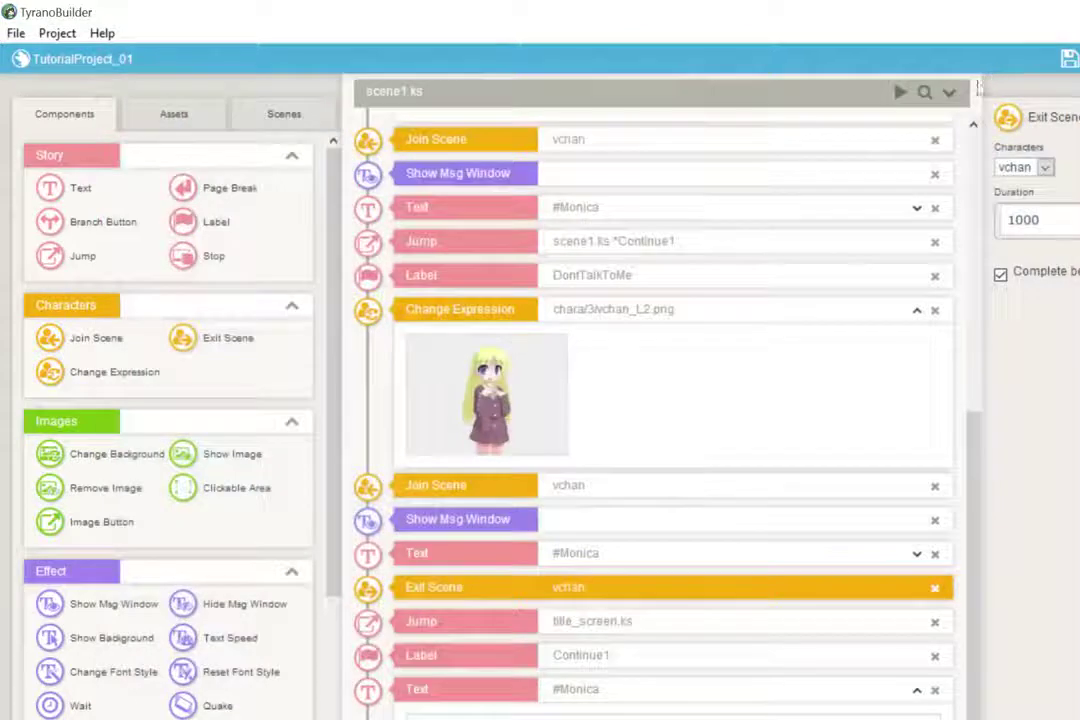
click(900, 97)
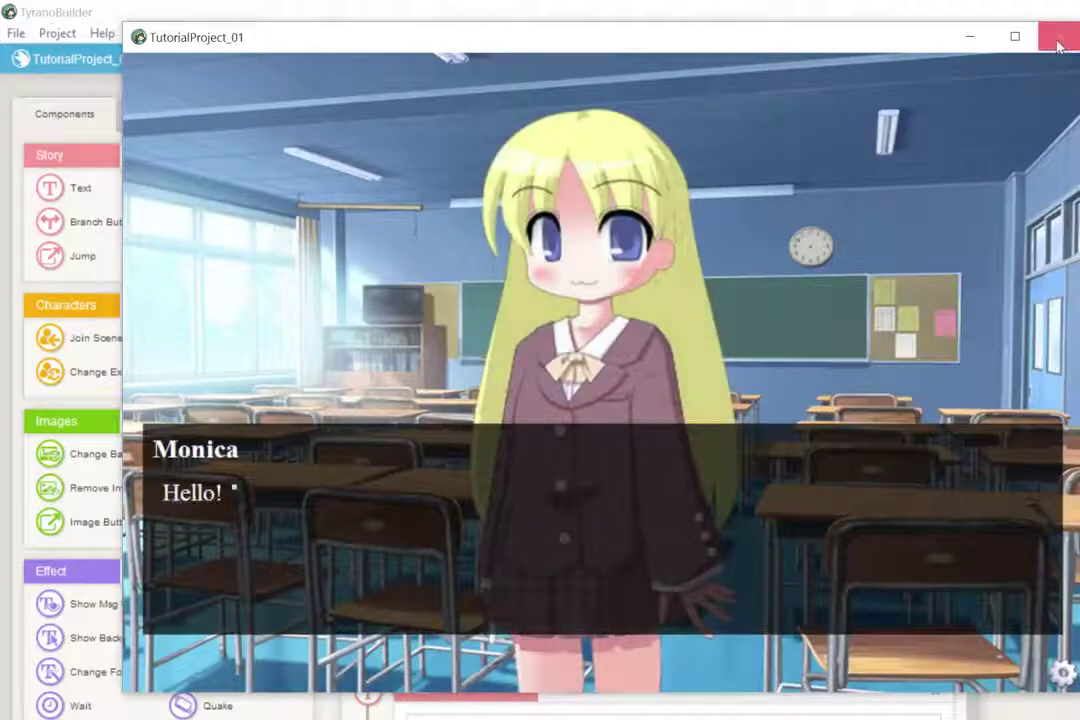
click(1030, 38)
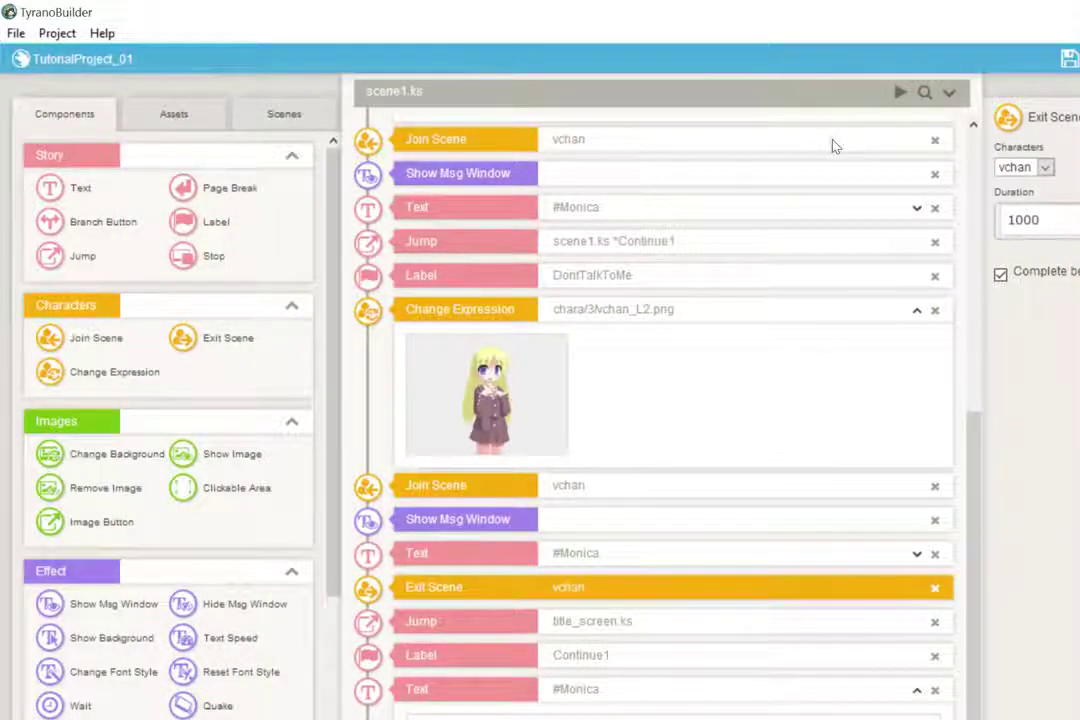
click(660, 312)
click(577, 554)
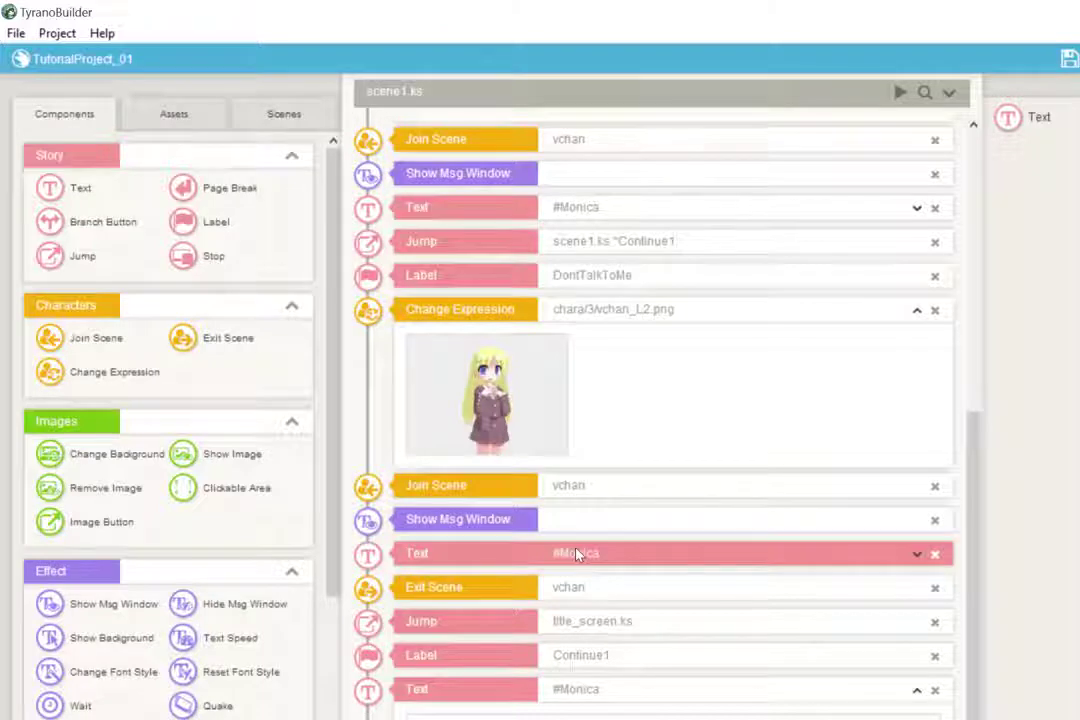
scroll(553, 288, up, 3)
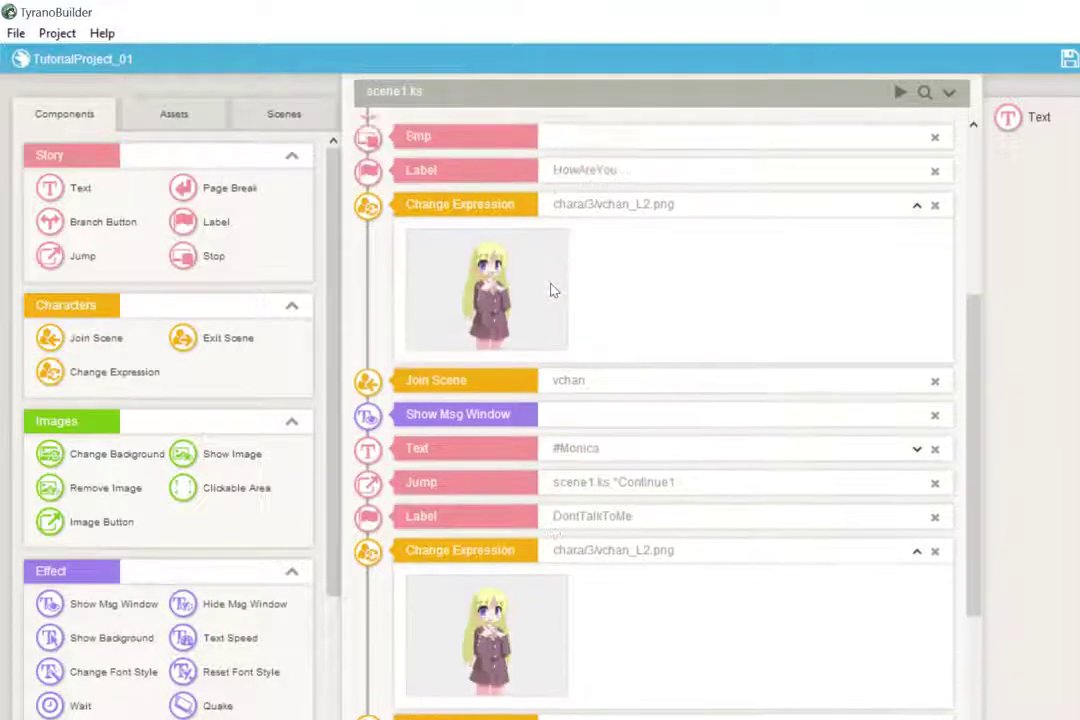
scroll(553, 290, up, 4)
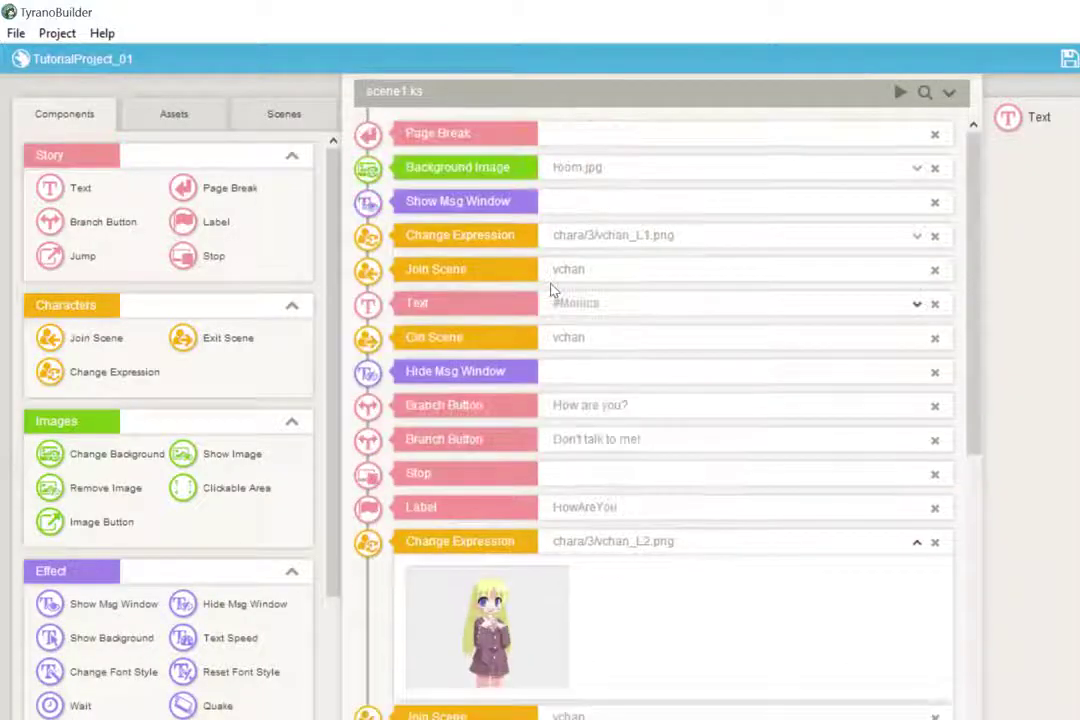
click(625, 409)
click(596, 384)
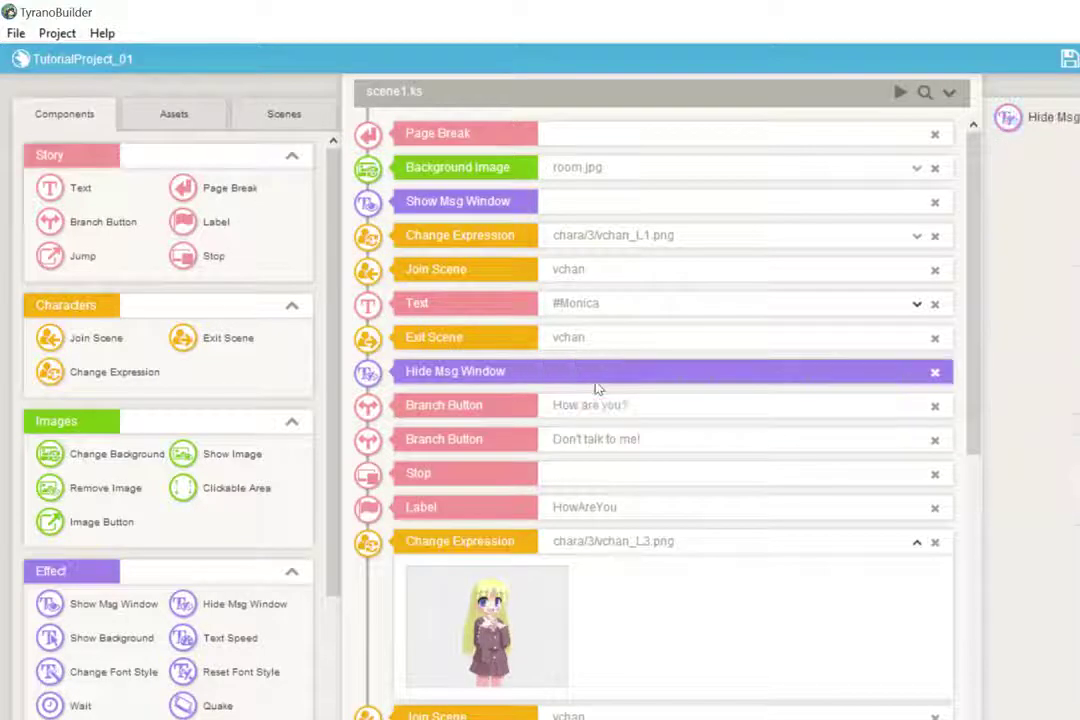
right_click(596, 384)
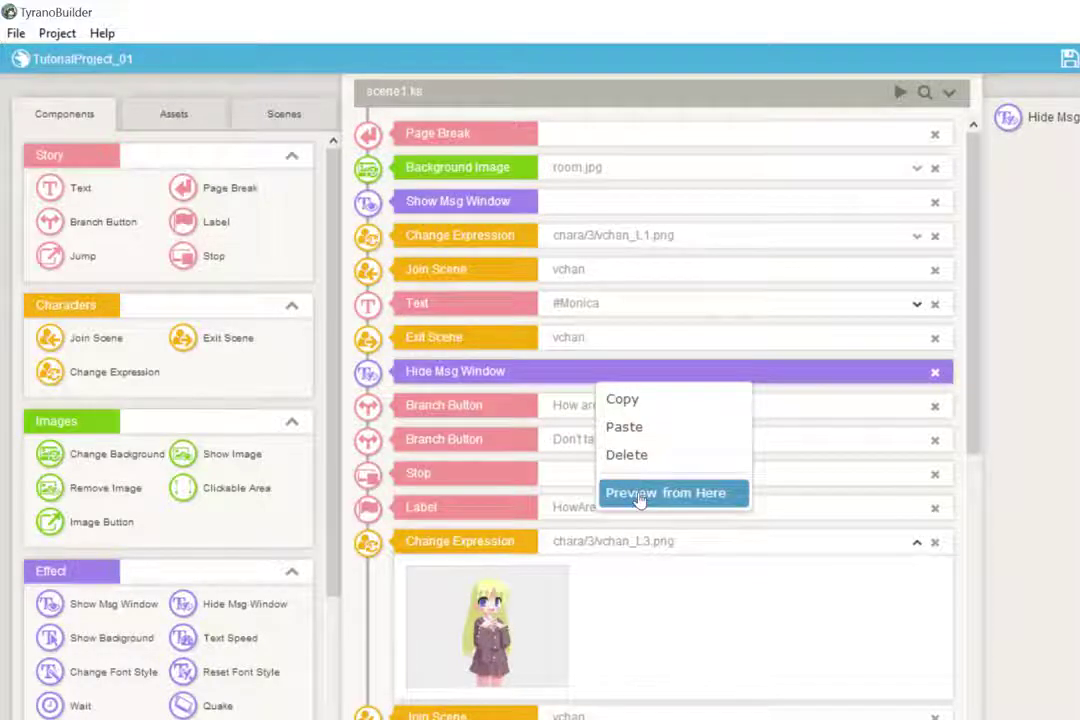
click(416, 324)
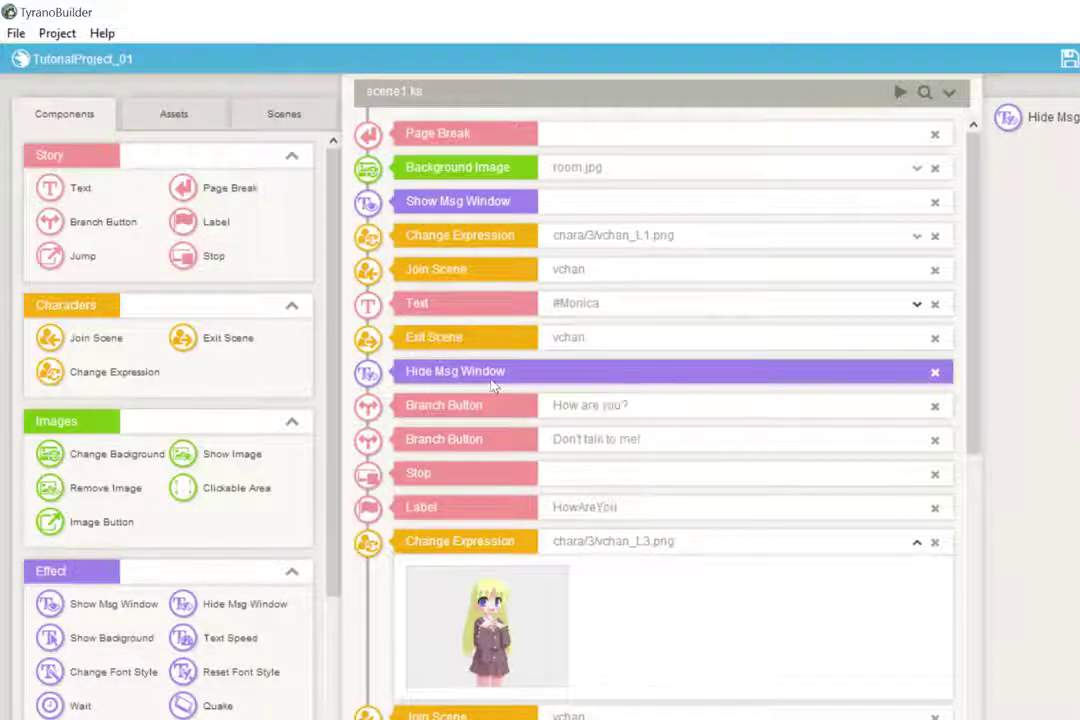
right_click(491, 385)
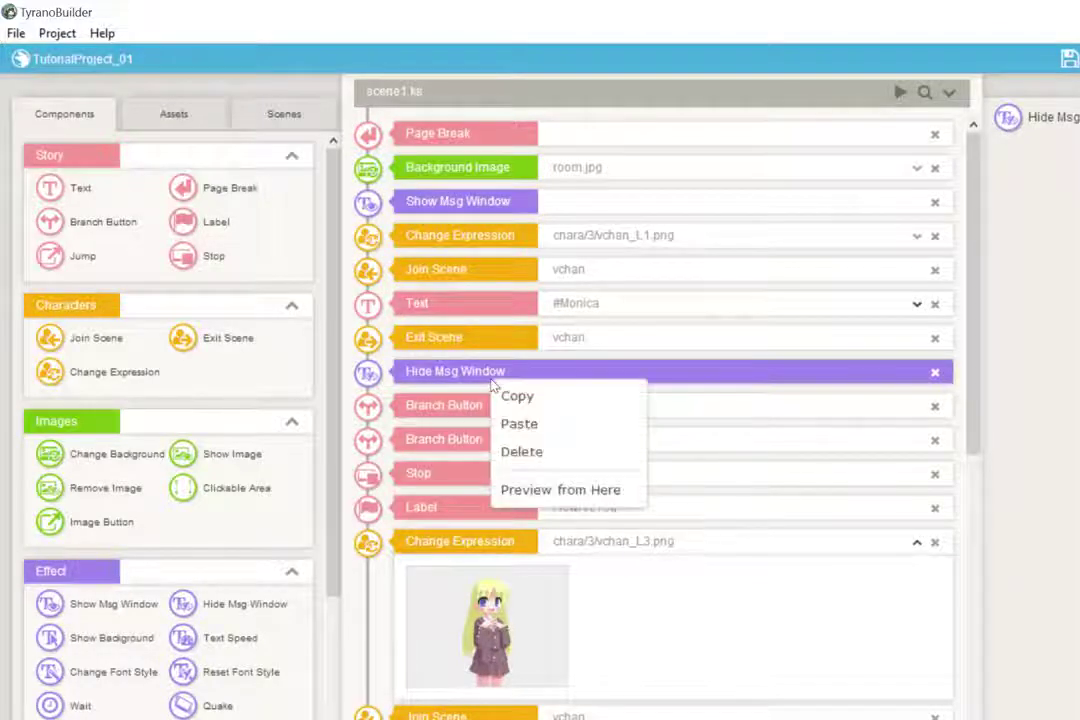
click(543, 498)
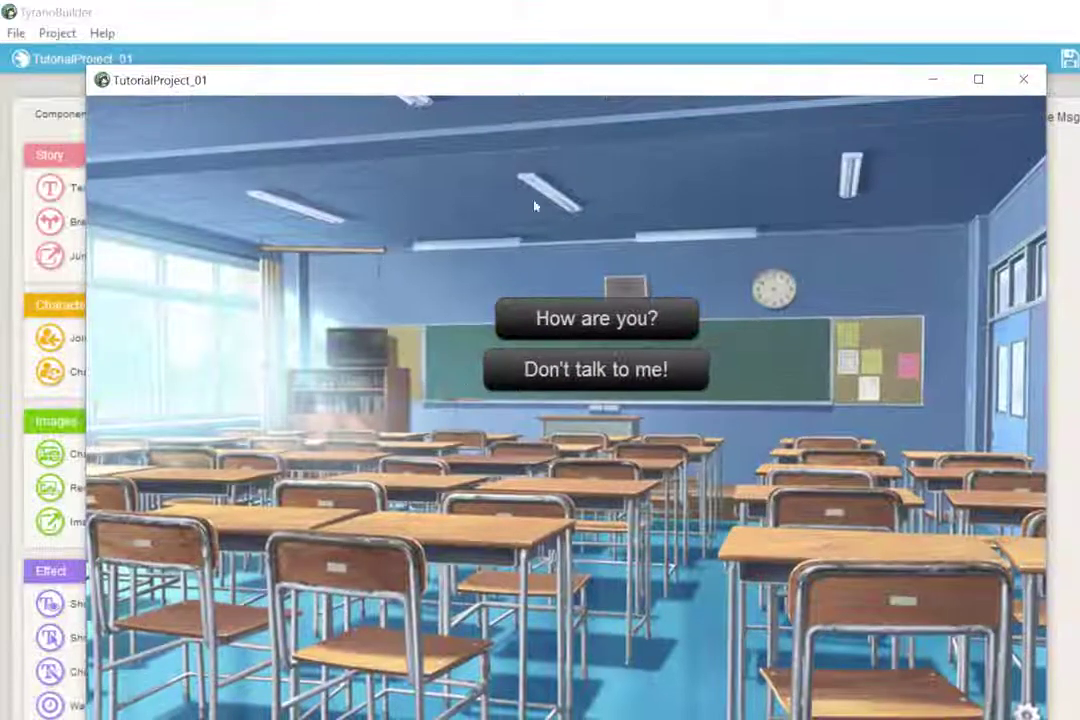
click(556, 387)
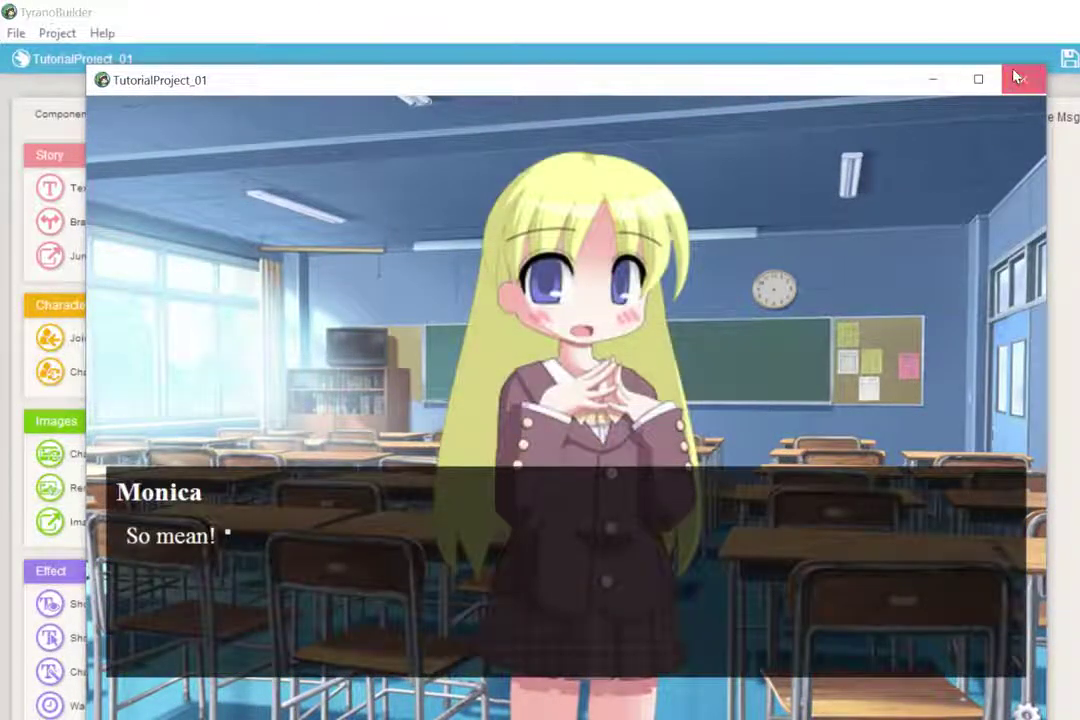
click(1016, 77)
right_click(570, 371)
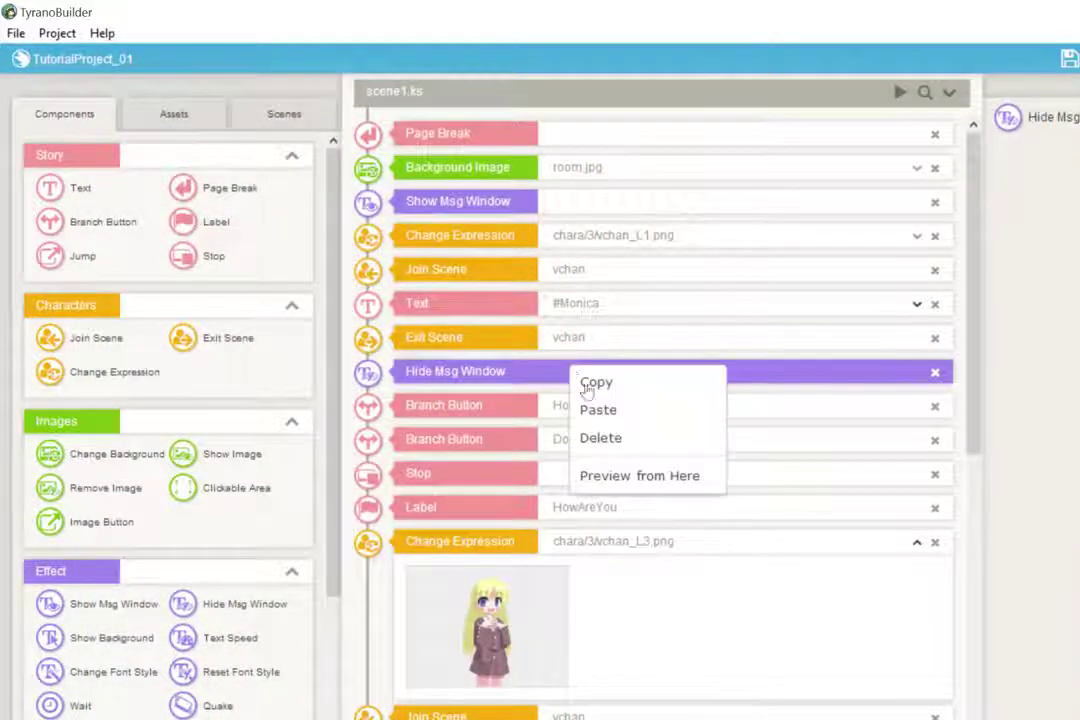
click(630, 476)
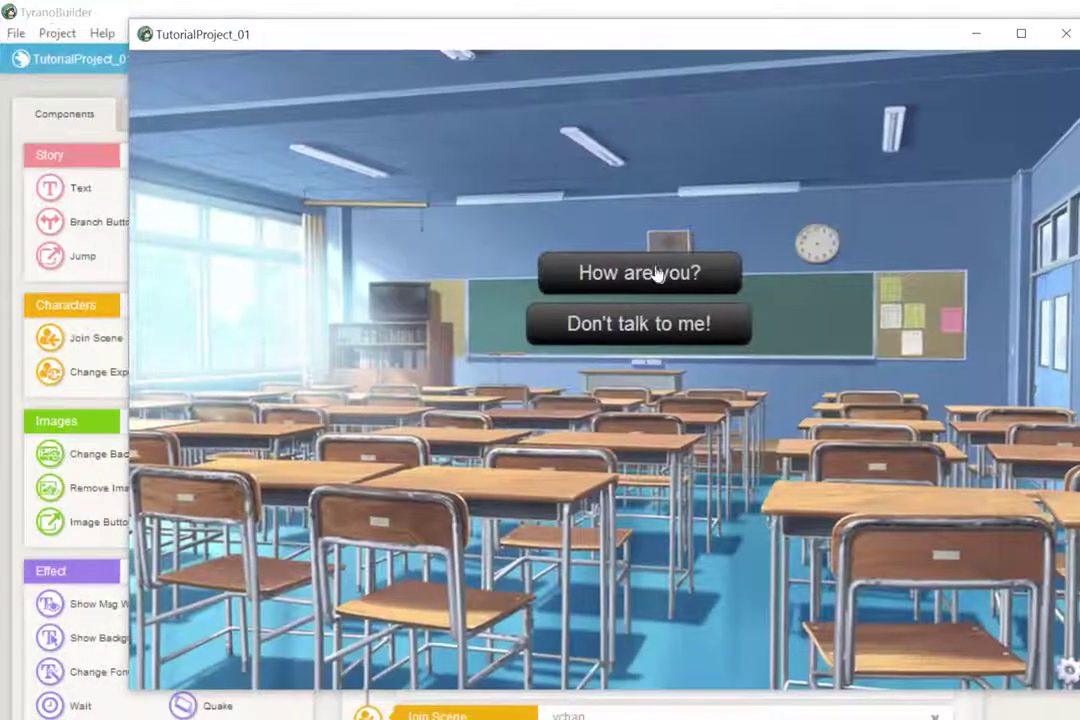
click(655, 272)
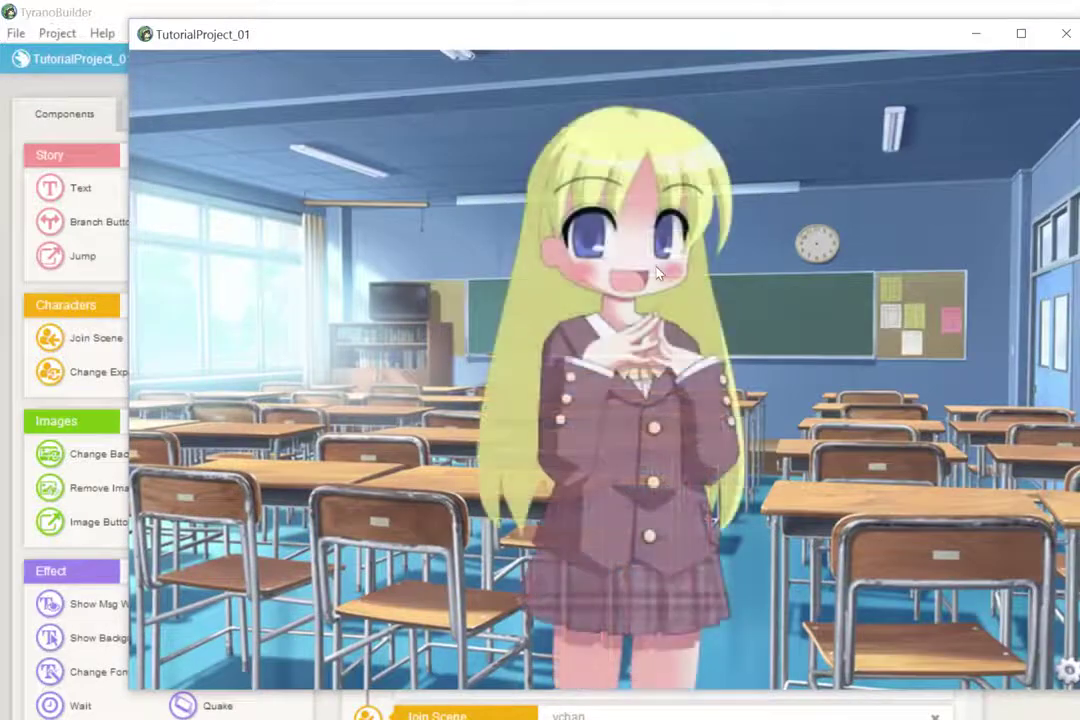
click(657, 272)
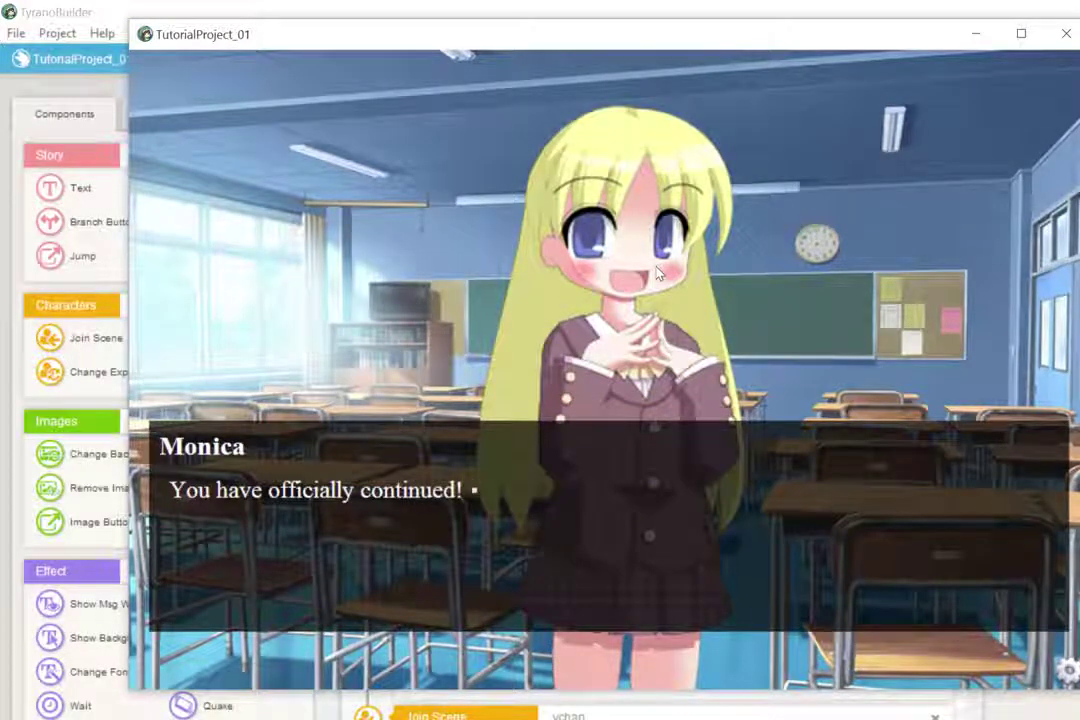
click(562, 376)
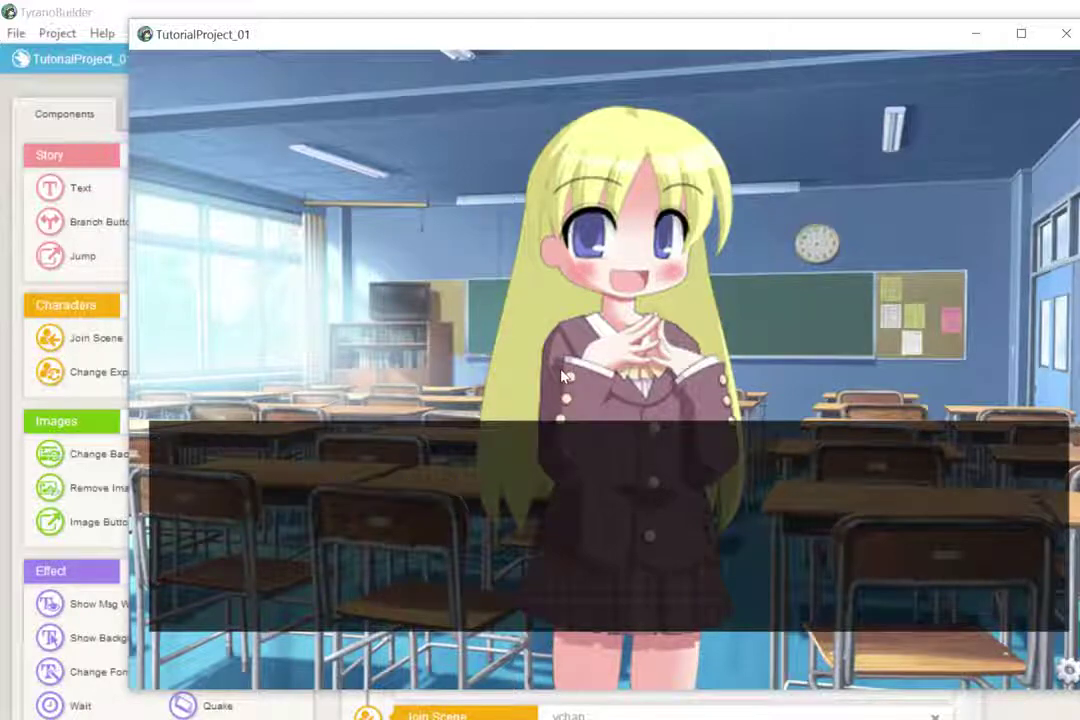
click(1066, 33)
scroll(643, 530, down, 1)
scroll(643, 530, down, 10)
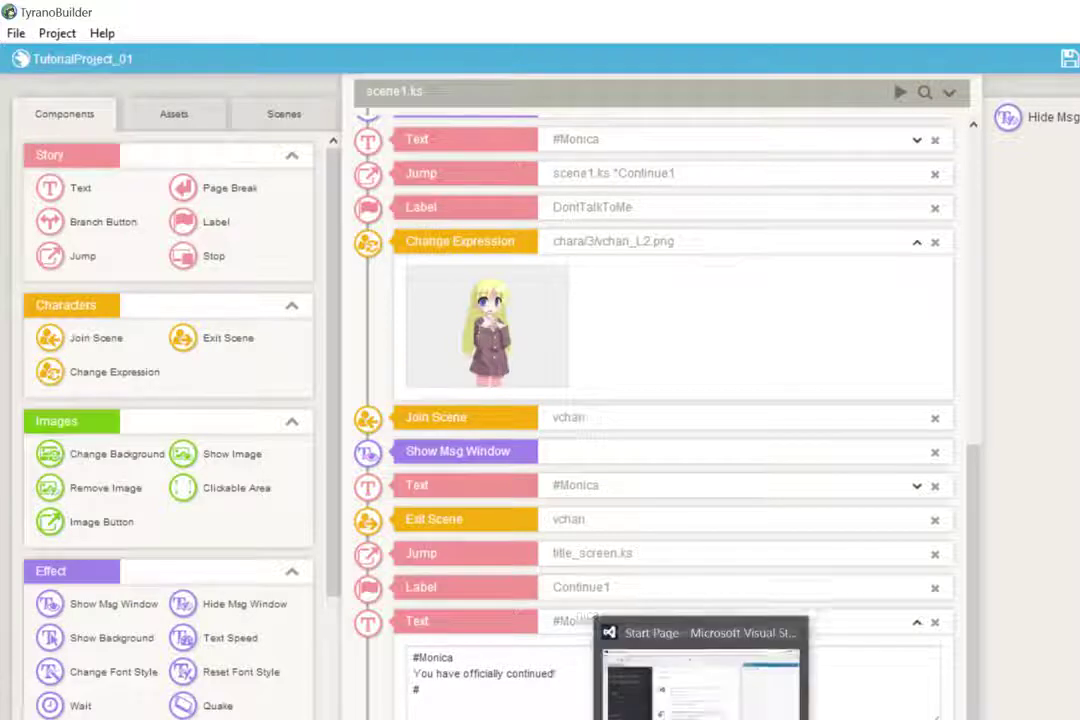
Bring the OBS recording window to the front from the taskbar
mouse_move(660, 719)
click(700, 719)
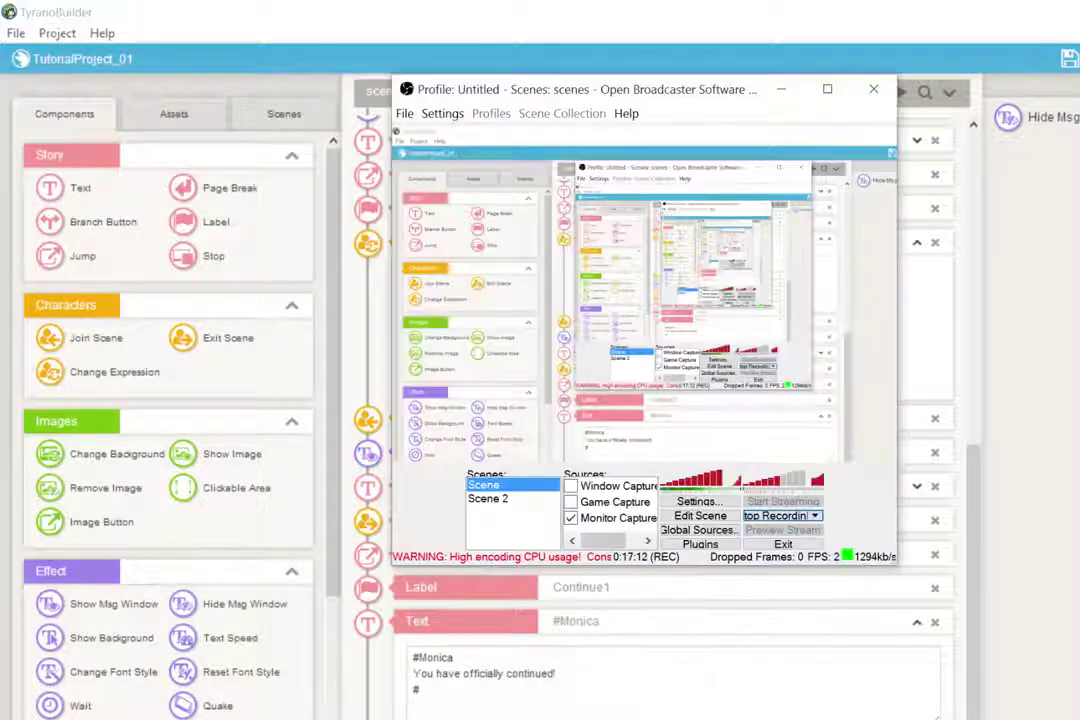